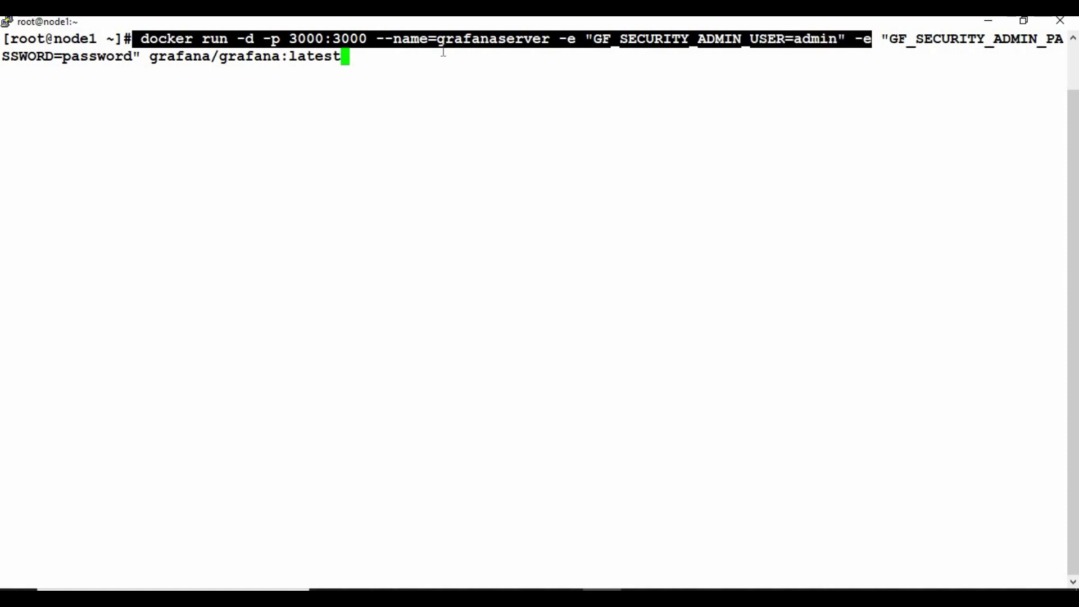
# - Launch the grafanaserver container and confirm with docker ps that it runs with port 3000 mapped
pyautogui.click(412, 48)
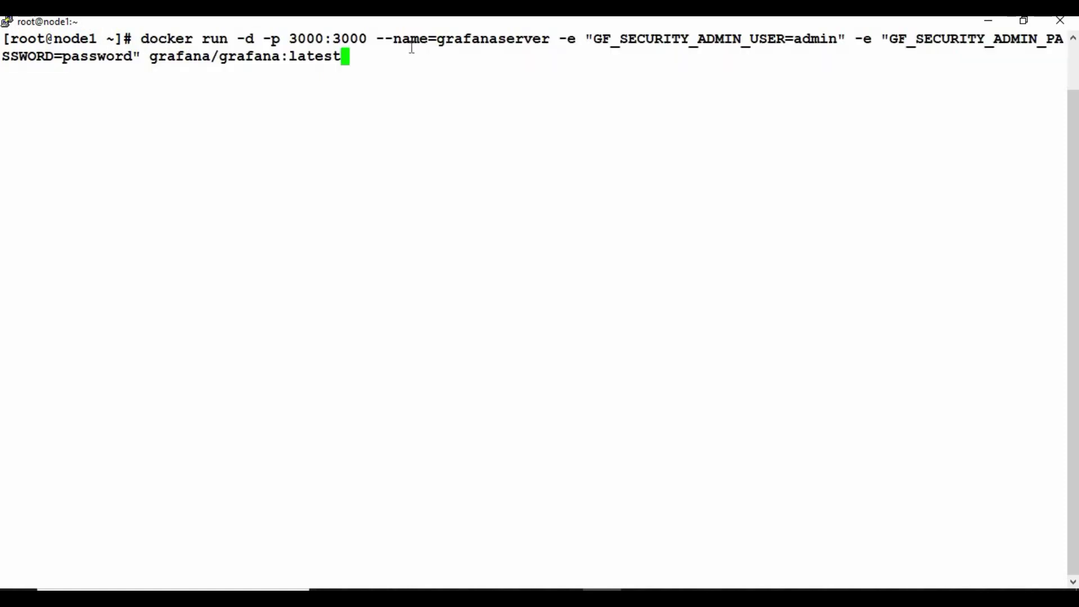
pyautogui.press('Return')
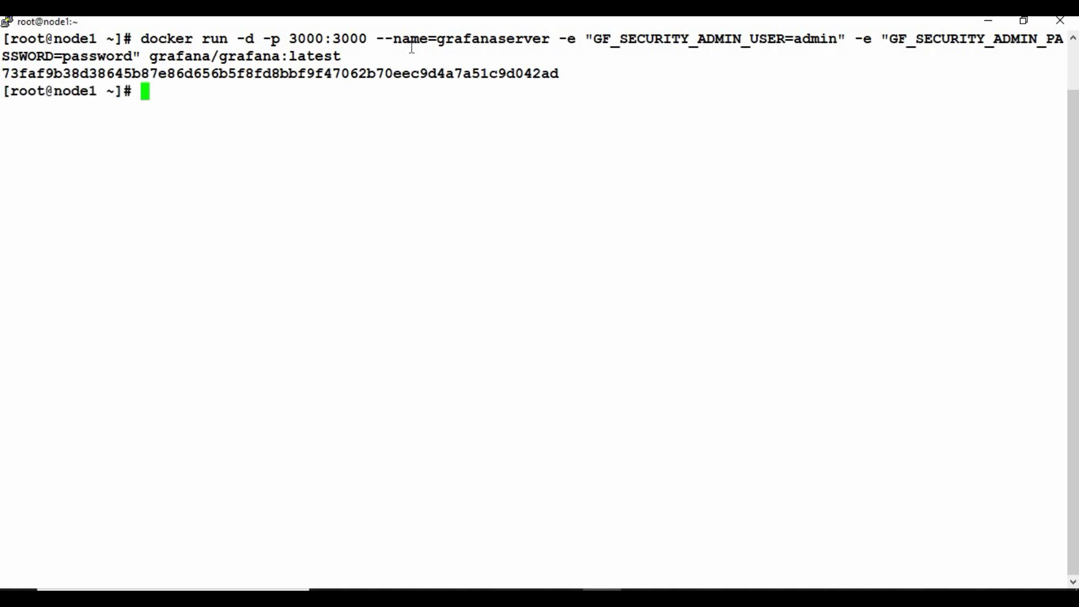
pyautogui.write('docker ps')
pyautogui.press('Return')
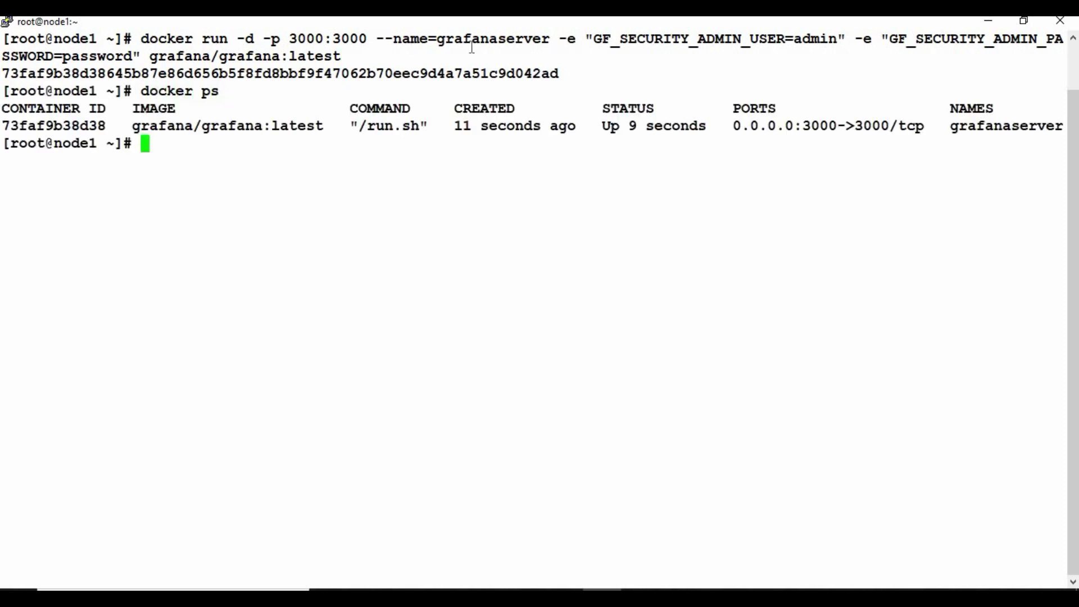
pyautogui.moveTo(73, 125); pyautogui.dragTo(186, 128)
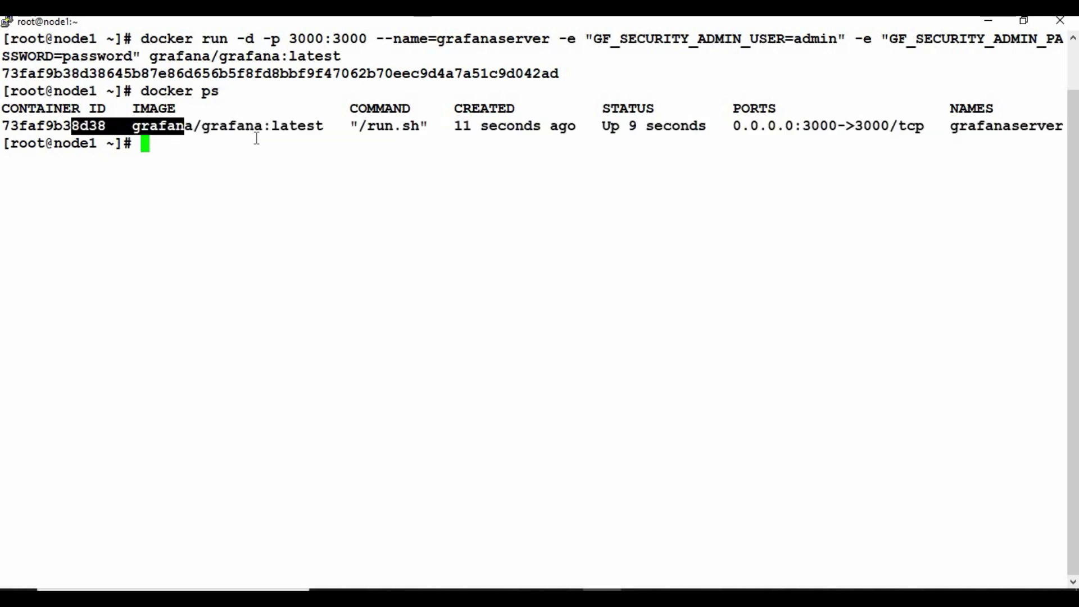
pyautogui.click(256, 138)
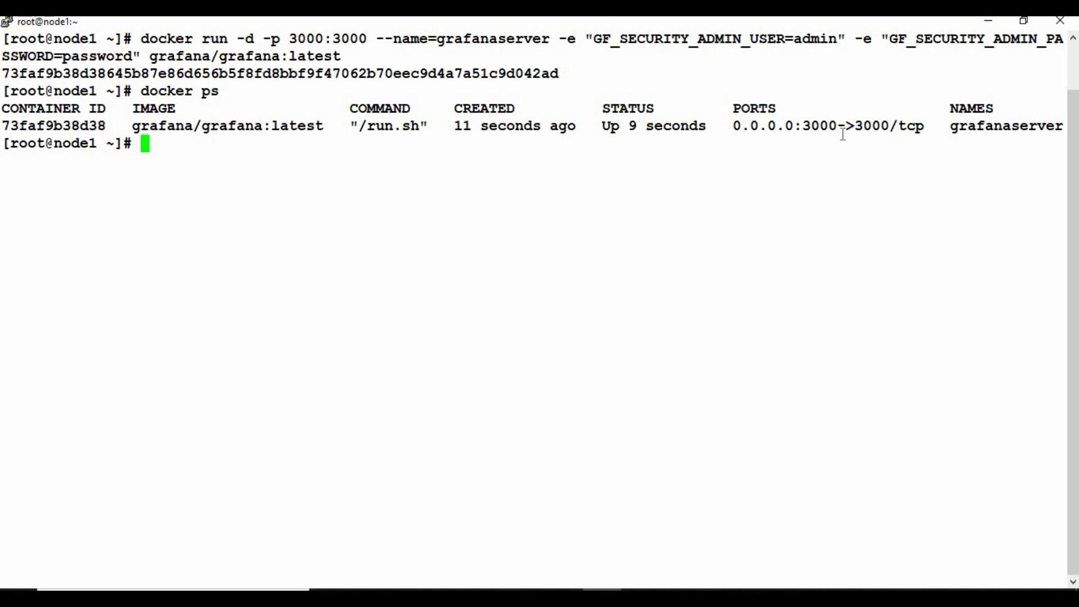
pyautogui.moveTo(834, 126); pyautogui.dragTo(802, 127)
pyautogui.click(802, 145)
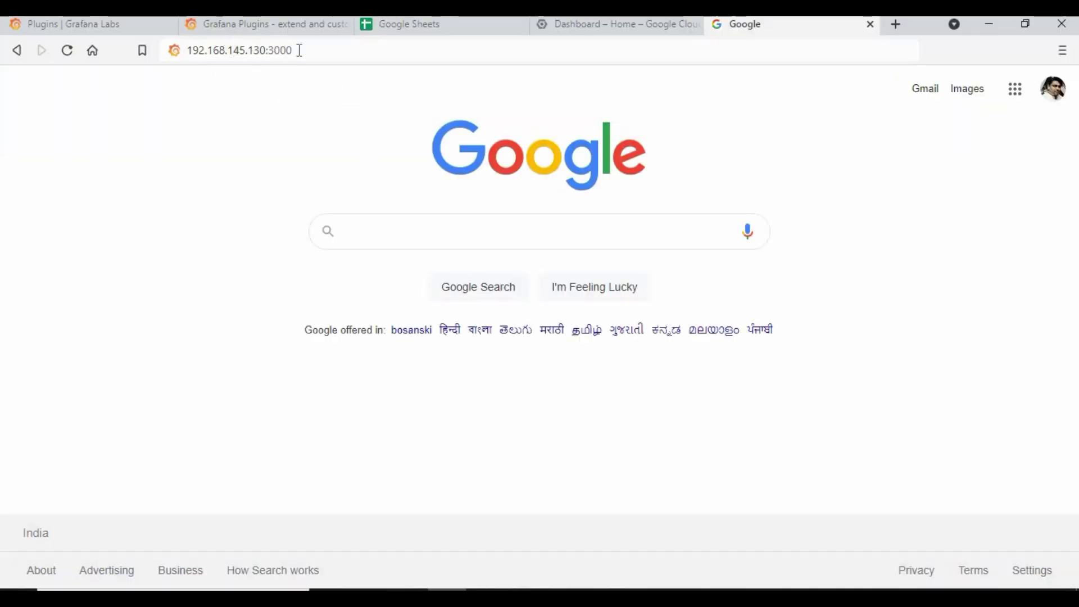
# - Load 192.168.145.130:3000 and sign in to Grafana with the admin username and password
pyautogui.click(317, 50)
pyautogui.tripleClick(317, 50)
pyautogui.press('Return')
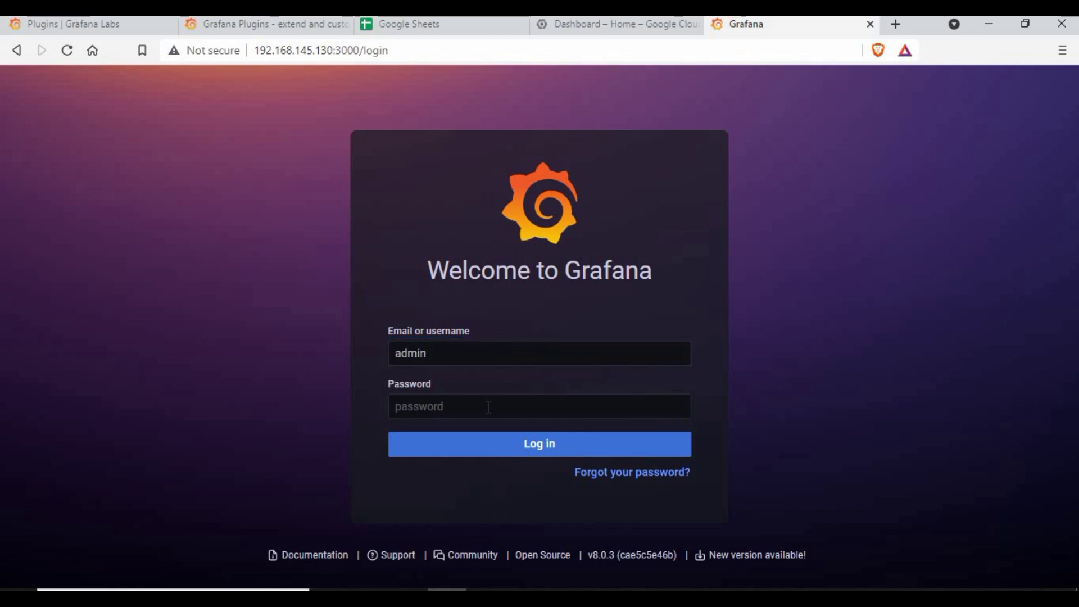
pyautogui.click(488, 406)
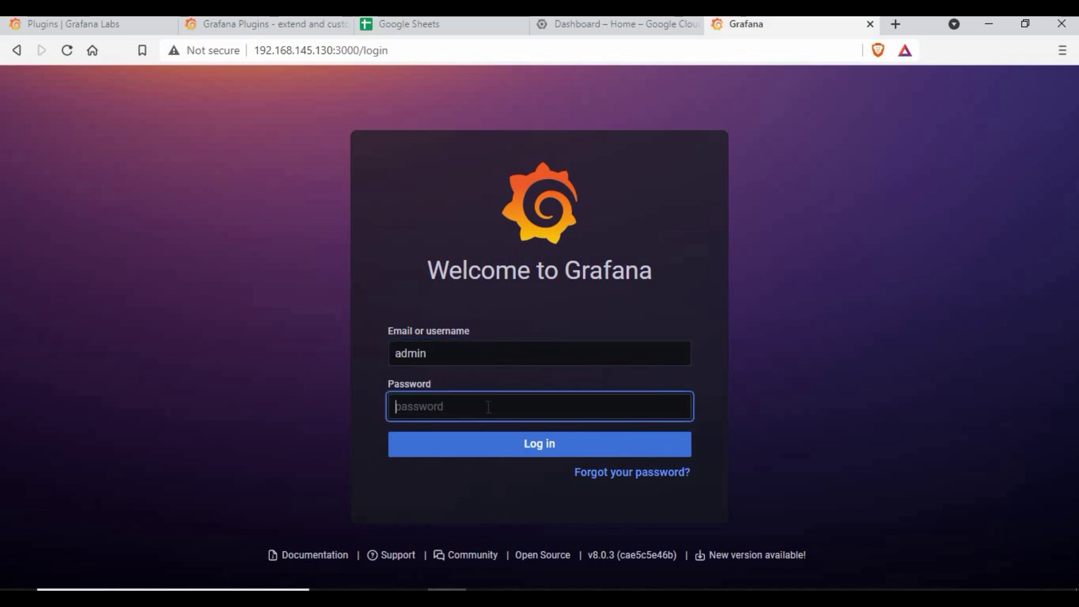
pyautogui.write('*********')
pyautogui.press('Return')
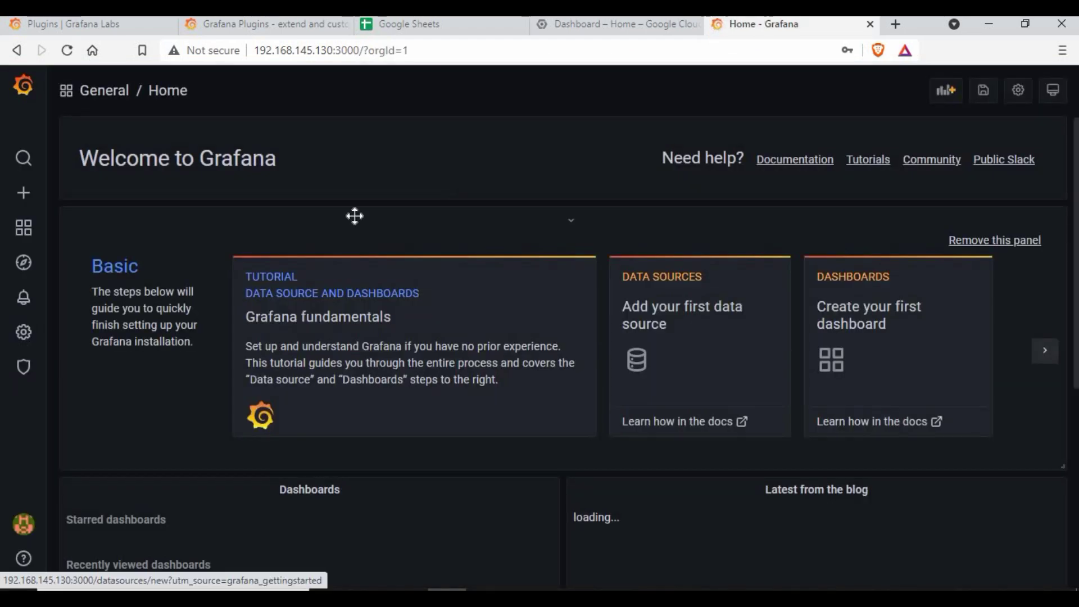
# - Filter the data source types by 'google', find only Google Cloud Monitoring, then cancel back to PuTTY
pyautogui.click(682, 312)
pyautogui.scroll(-15, 354, 361)
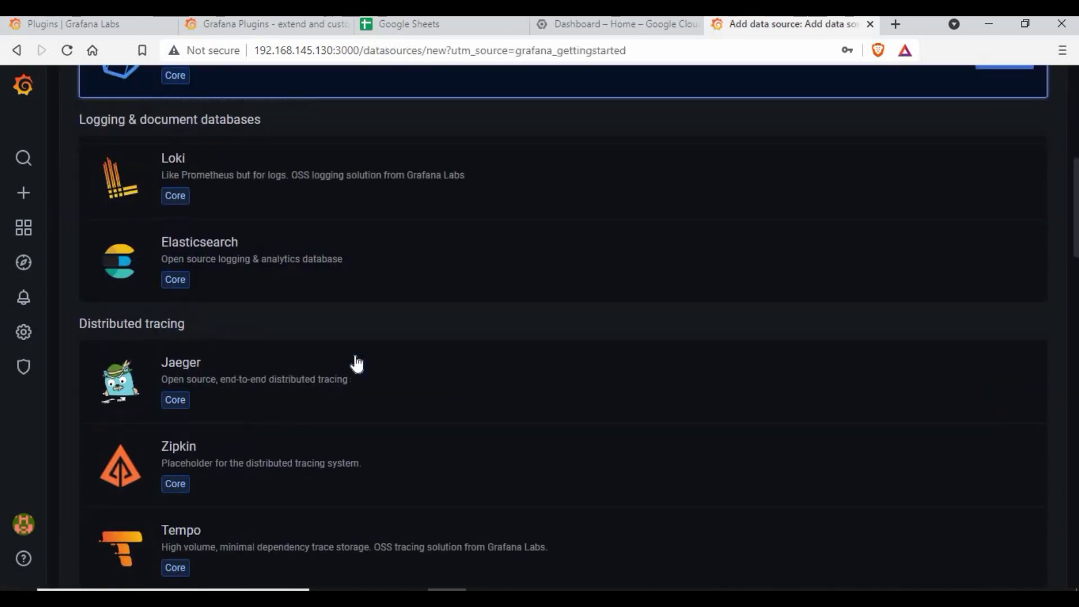
pyautogui.scroll(15, 219, 240)
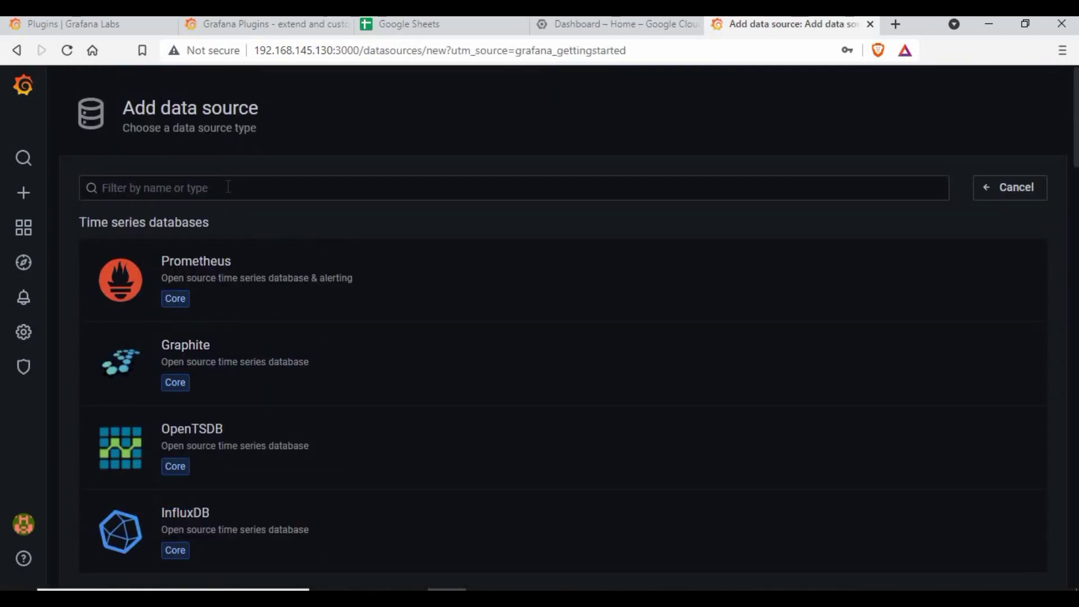
pyautogui.click(228, 187)
pyautogui.write('google')
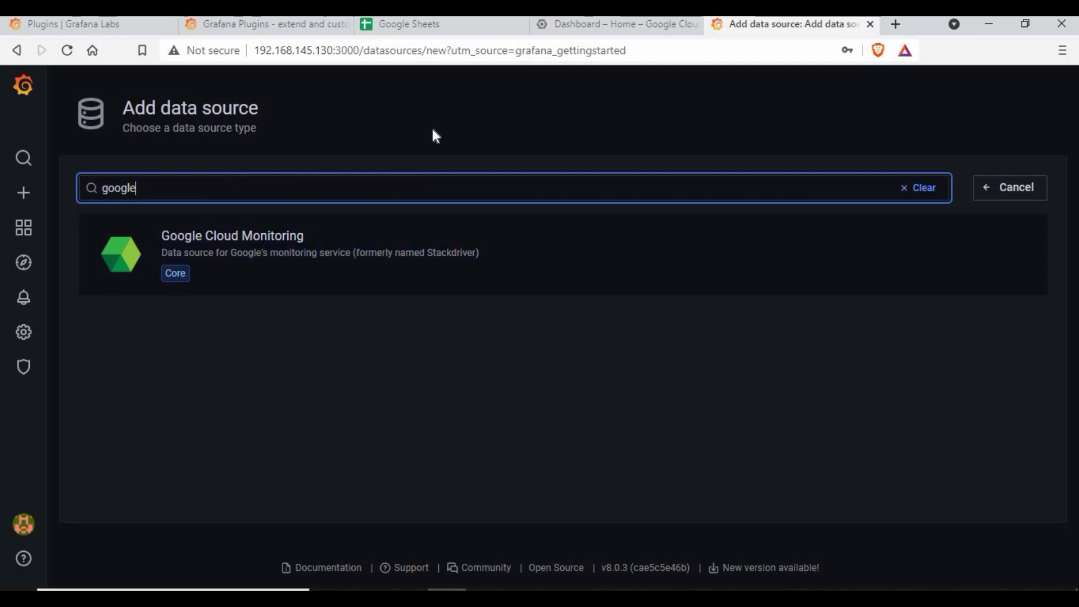
pyautogui.click(1014, 191)
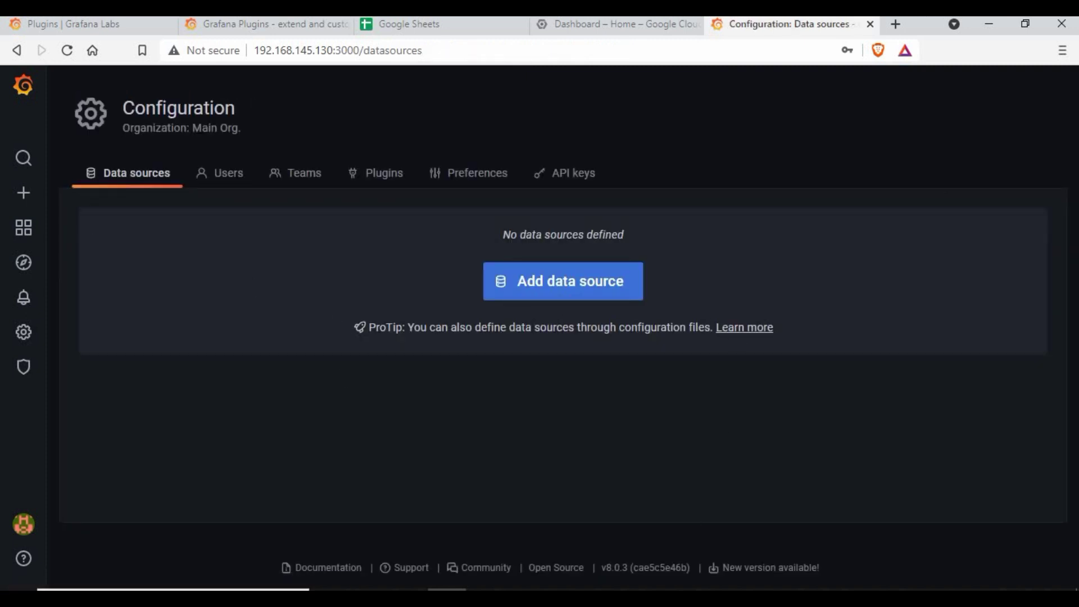
pyautogui.hotkey('alt', 'Tab')
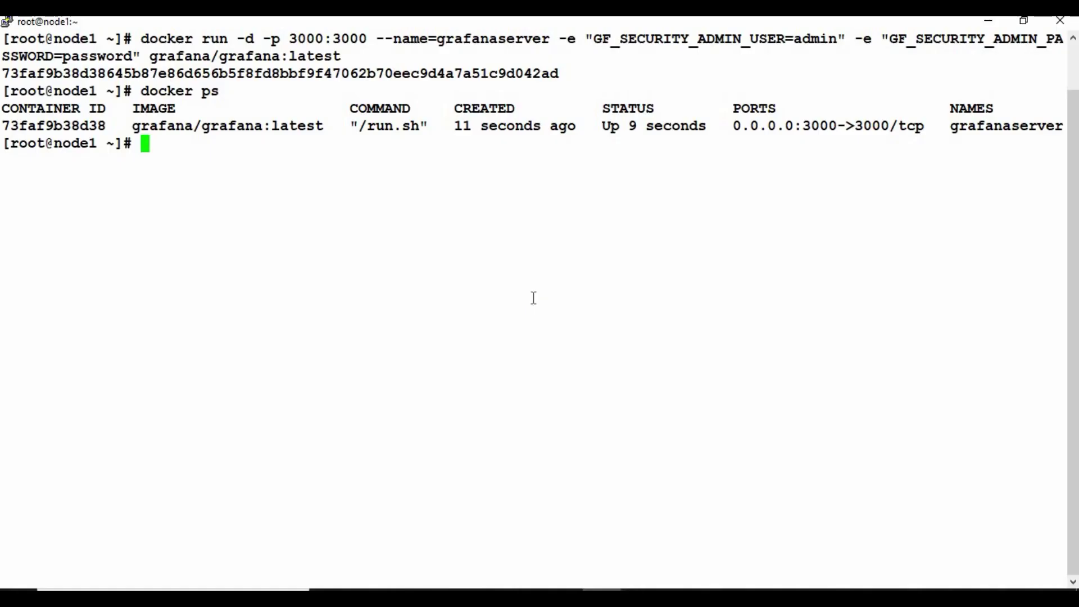
# - Open a bash shell in container 73faf9b38d38 with docker exec -it
pyautogui.write('docker ps')
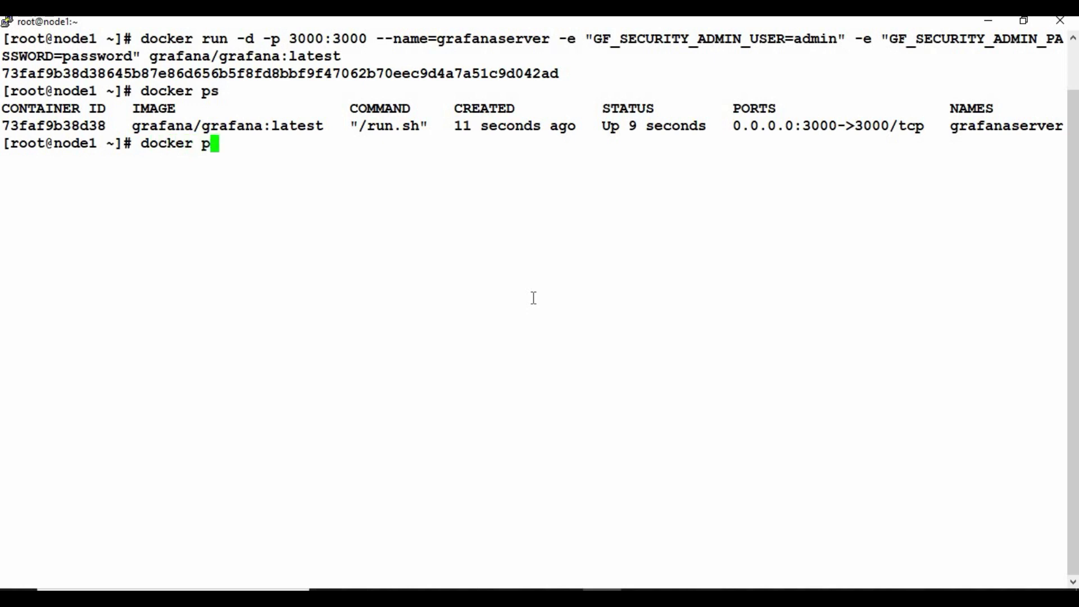
pyautogui.press('BackSpace')
pyautogui.press('BackSpace')
pyautogui.press('BackSpace')
pyautogui.write('exec -t')
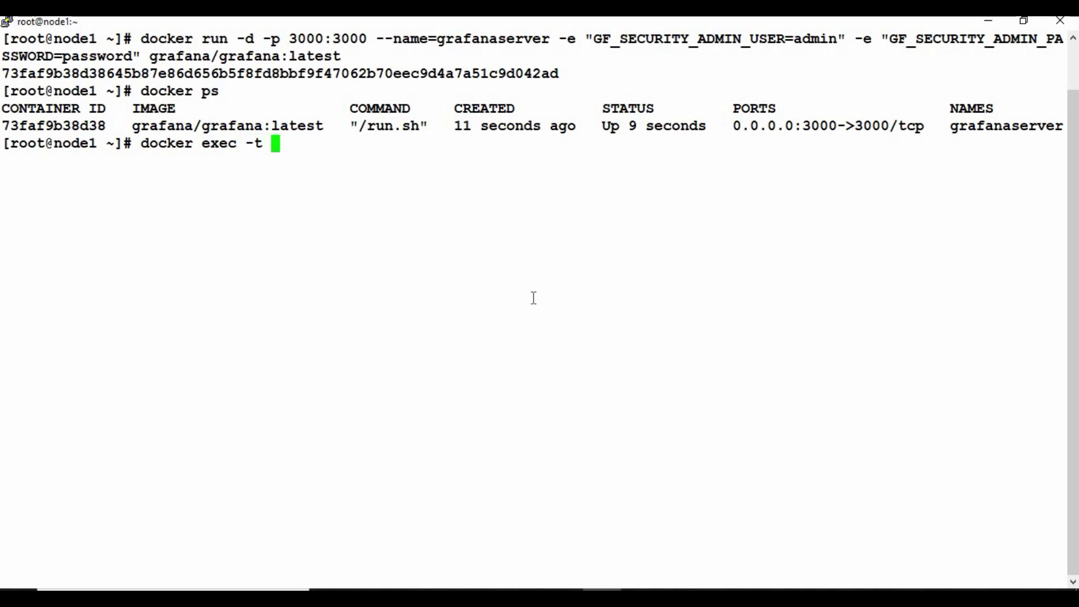
pyautogui.press('BackSpace')
pyautogui.press('BackSpace')
pyautogui.write('o')
pyautogui.press('BackSpace')
pyautogui.write('it')
pyautogui.doubleClick(73, 128)
pyautogui.rightClick(96, 141)
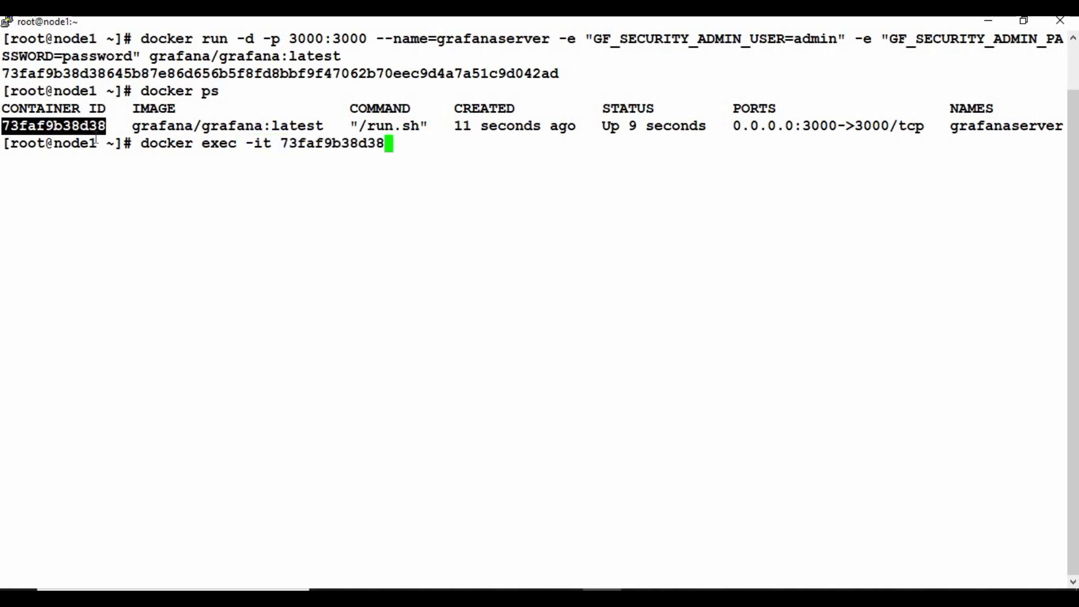
pyautogui.write('bash')
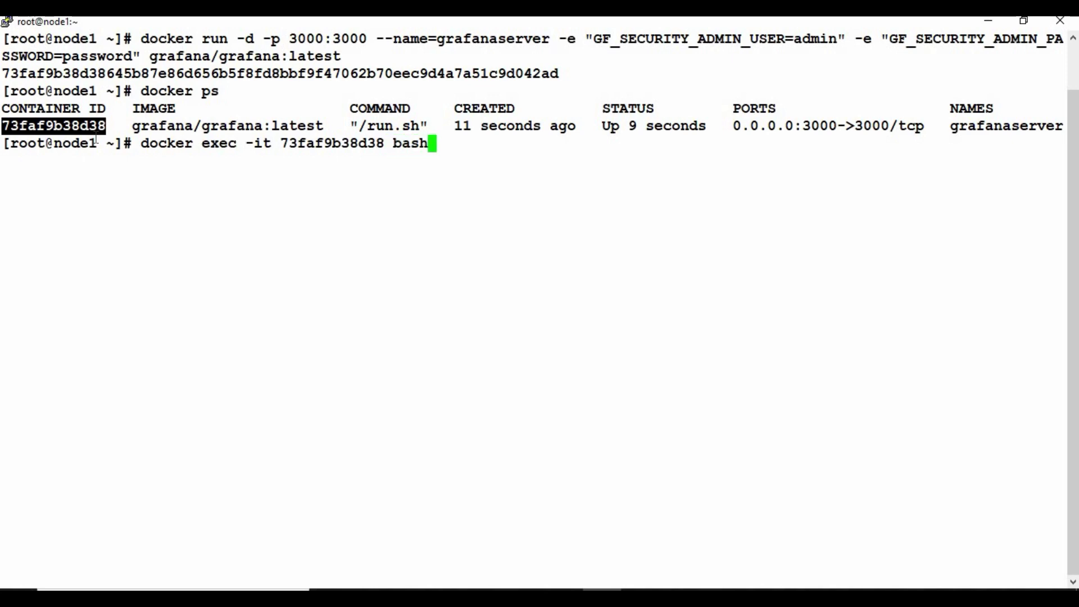
pyautogui.press('Return')
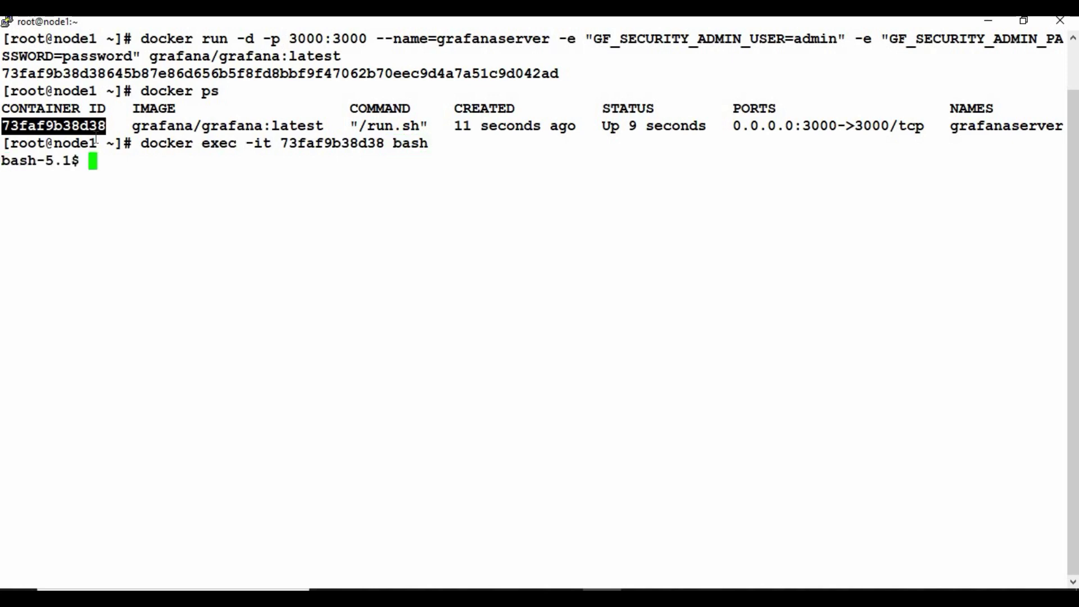
# - List the Grafana files, move into bin/, and locate the grafana-cli tool
pyautogui.write('ls')
pyautogui.press('Return')
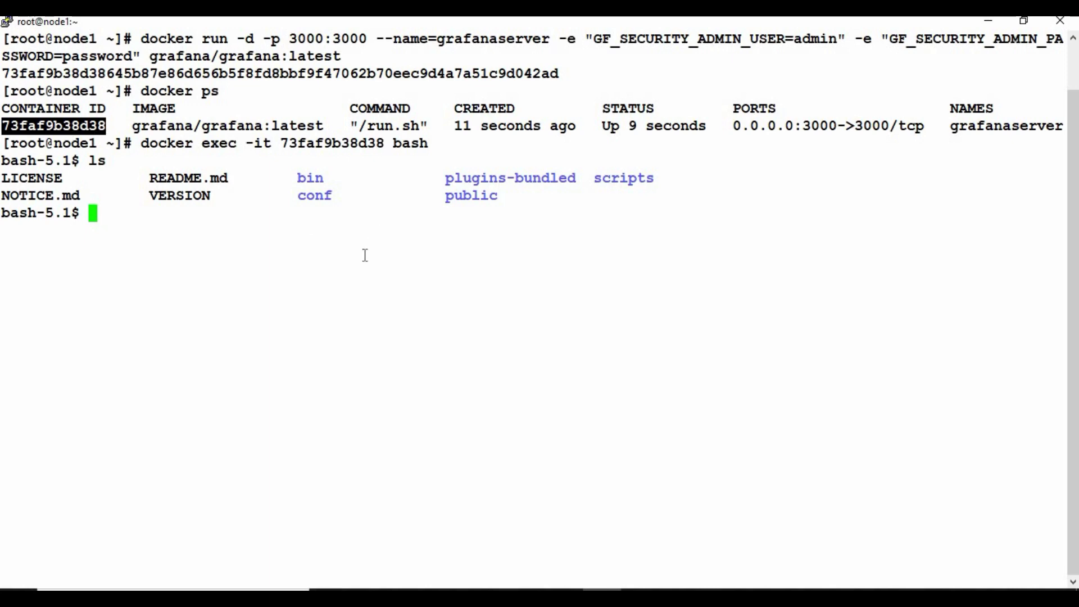
pyautogui.write('cd bi')
pyautogui.press('Tab')
pyautogui.press('Return')
pyautogui.write('ls')
pyautogui.press('Return')
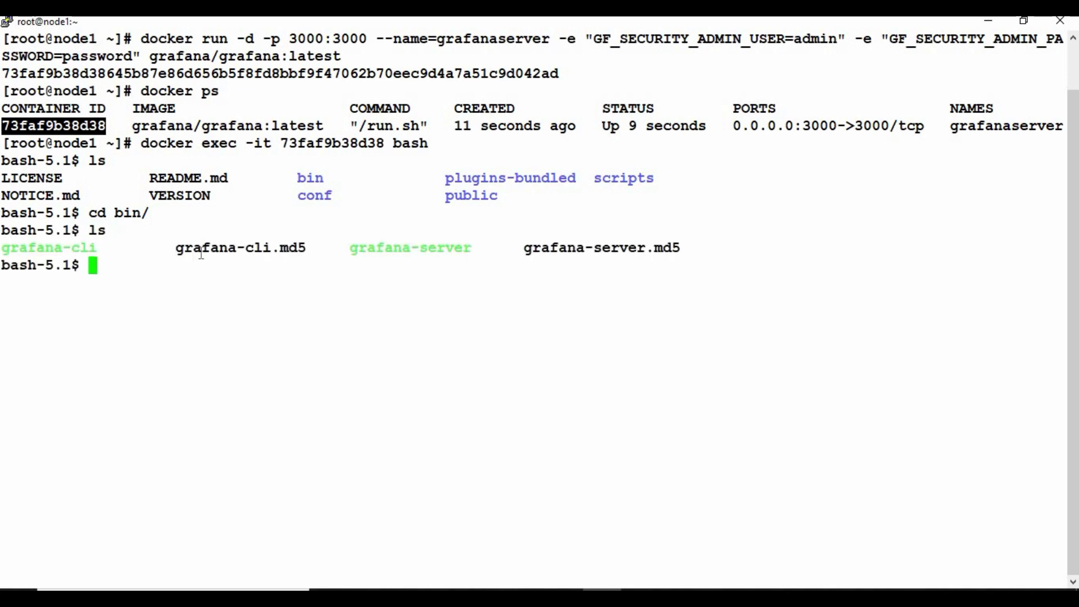
pyautogui.moveTo(8, 248); pyautogui.dragTo(96, 248)
pyautogui.click(331, 286)
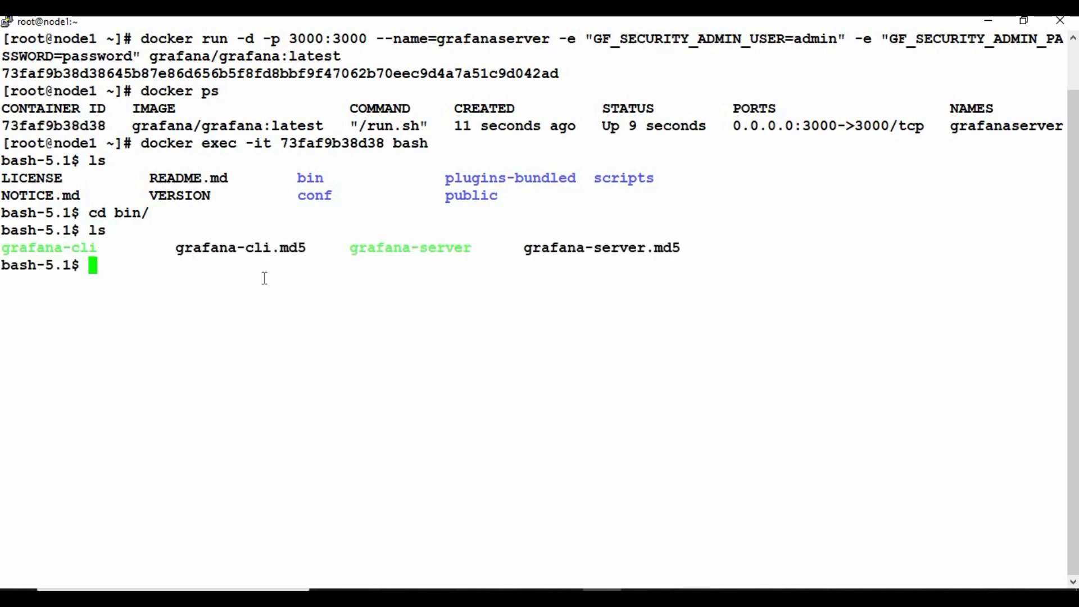
pyautogui.moveTo(100, 248); pyautogui.dragTo(4, 241)
pyautogui.click(163, 276)
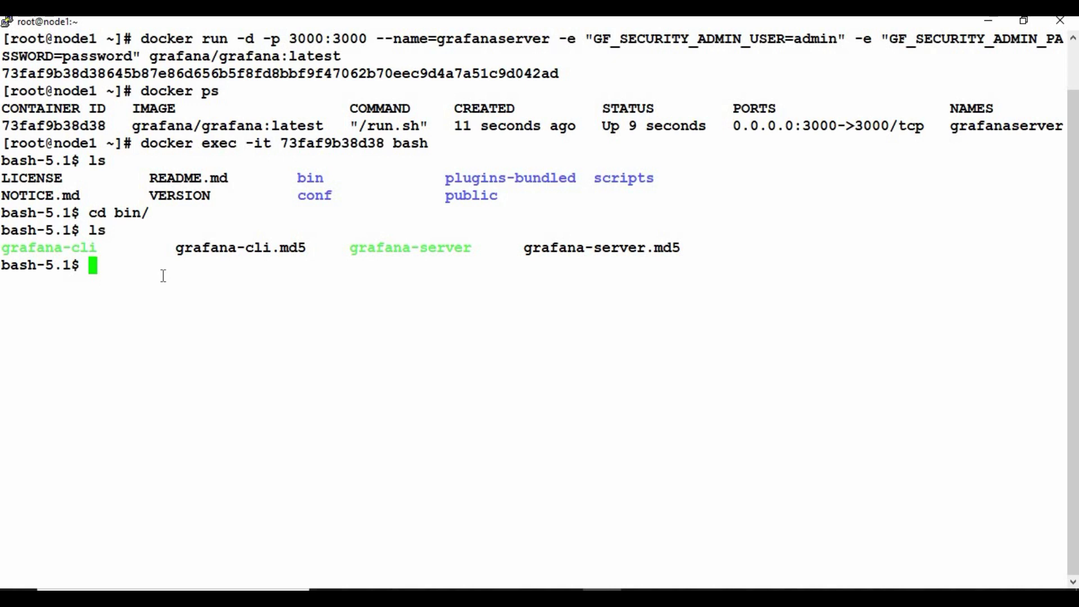
# - Install grafana-googlesheets-datasource with grafana-cli plugins install and check the success and restart notices
pyautogui.write('grafana-cli ')
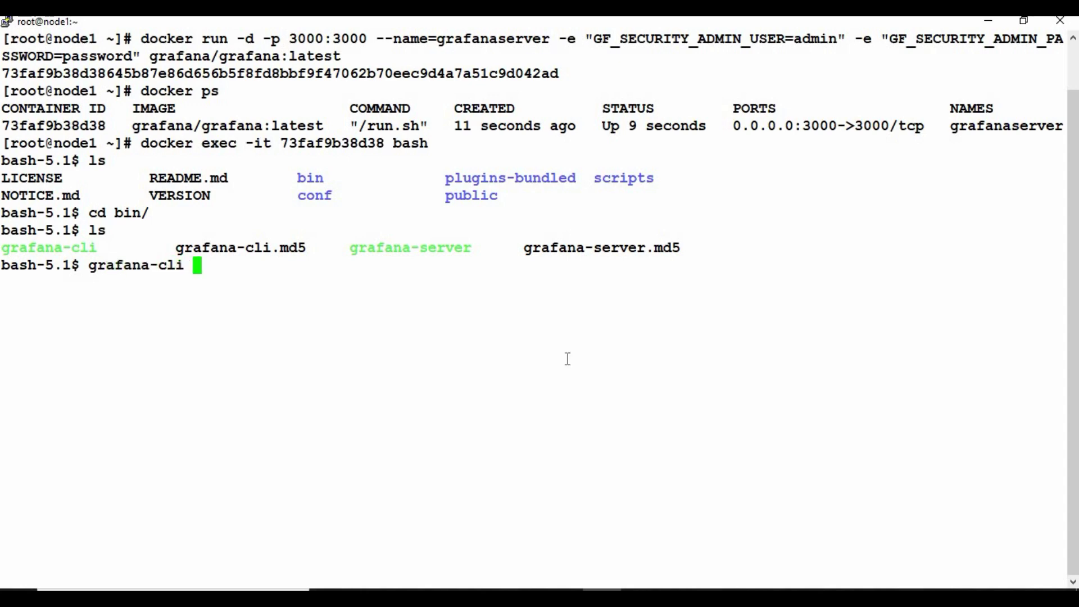
pyautogui.write('plugins')
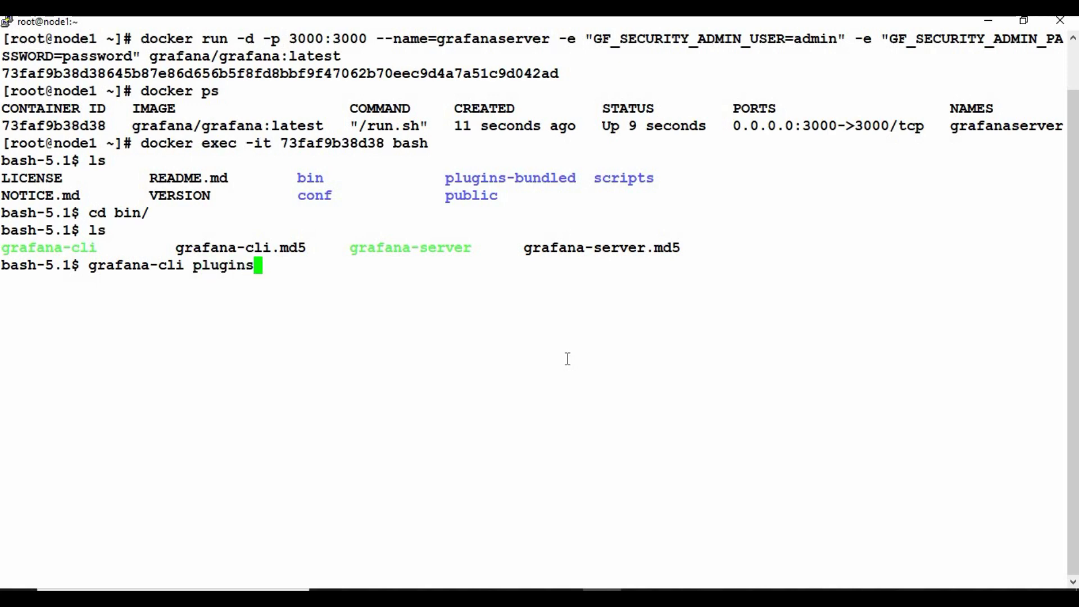
pyautogui.write(' install')
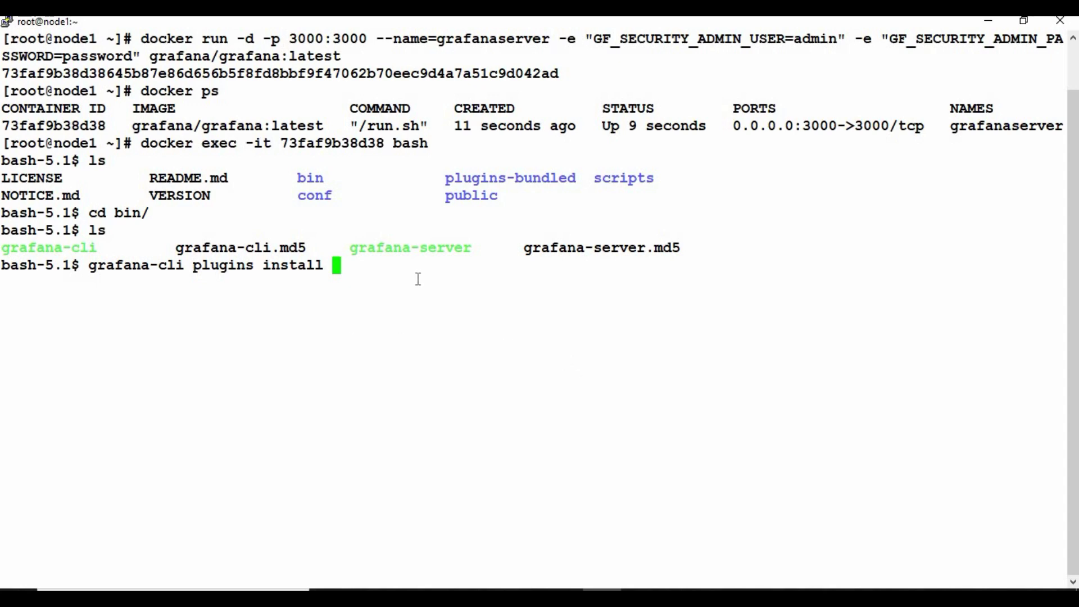
pyautogui.rightClick(388, 274)
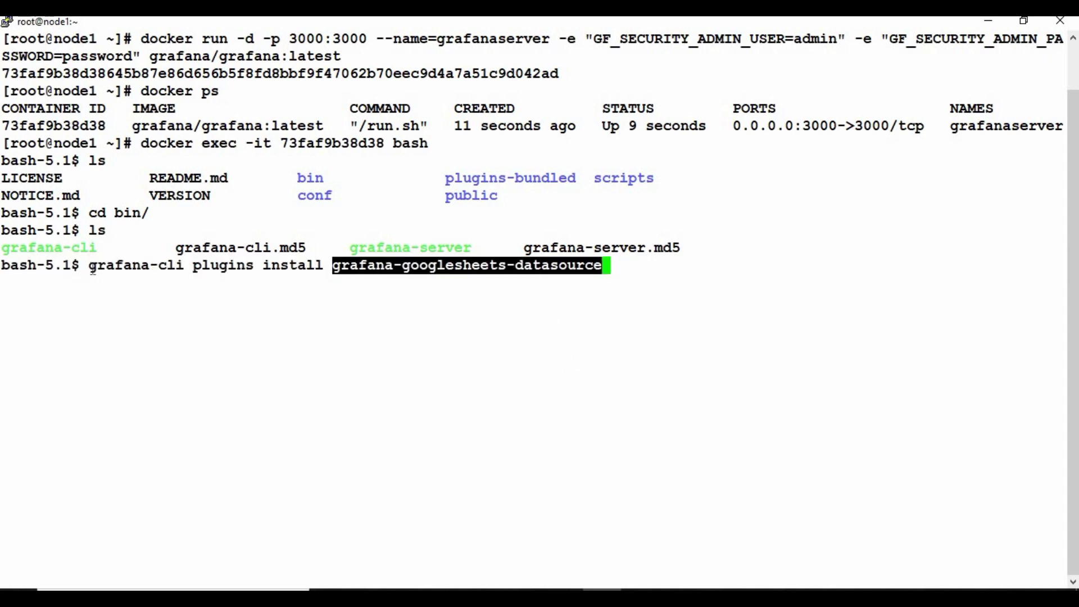
pyautogui.moveTo(89, 265); pyautogui.dragTo(638, 269)
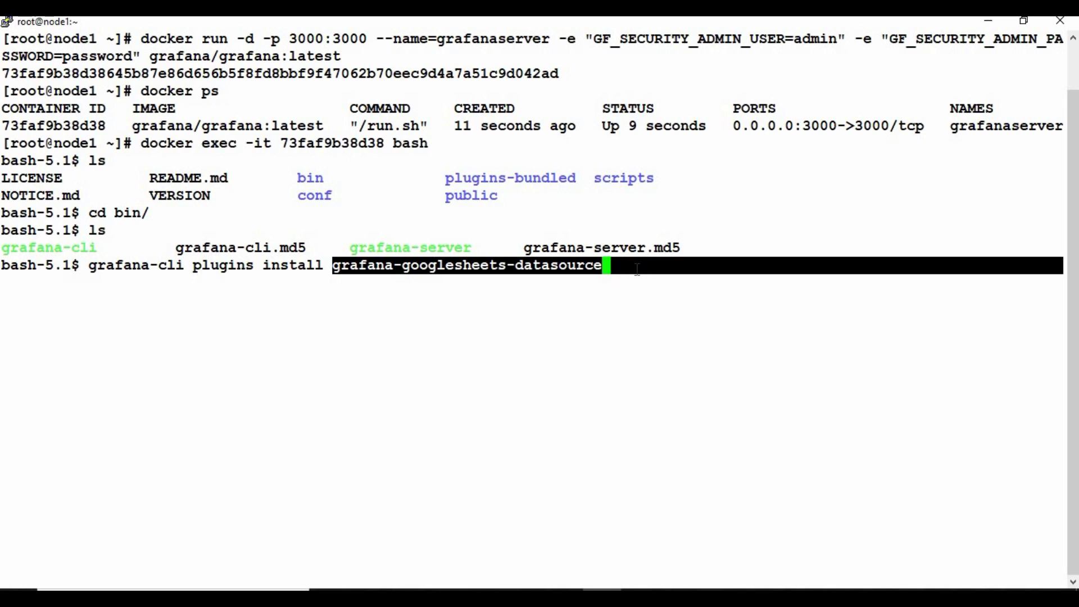
pyautogui.press('Return')
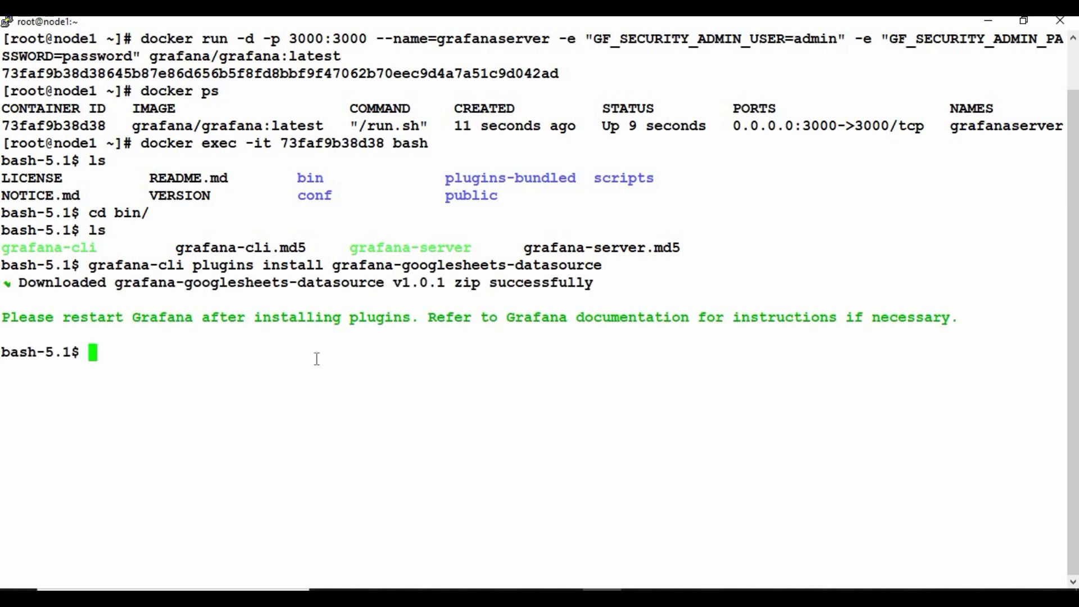
pyautogui.moveTo(62, 283); pyautogui.dragTo(593, 287)
pyautogui.click(339, 325)
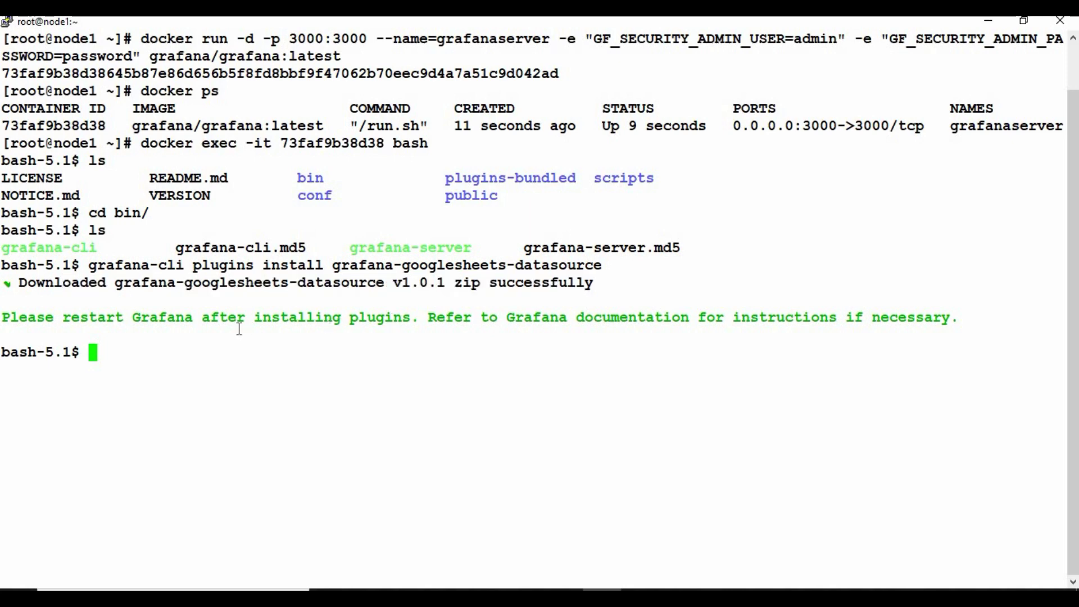
pyautogui.moveTo(25, 318); pyautogui.dragTo(164, 322)
pyautogui.click(314, 354)
# - Exit the container shell and go back to Grafana
pyautogui.write('exit')
pyautogui.press('Return')
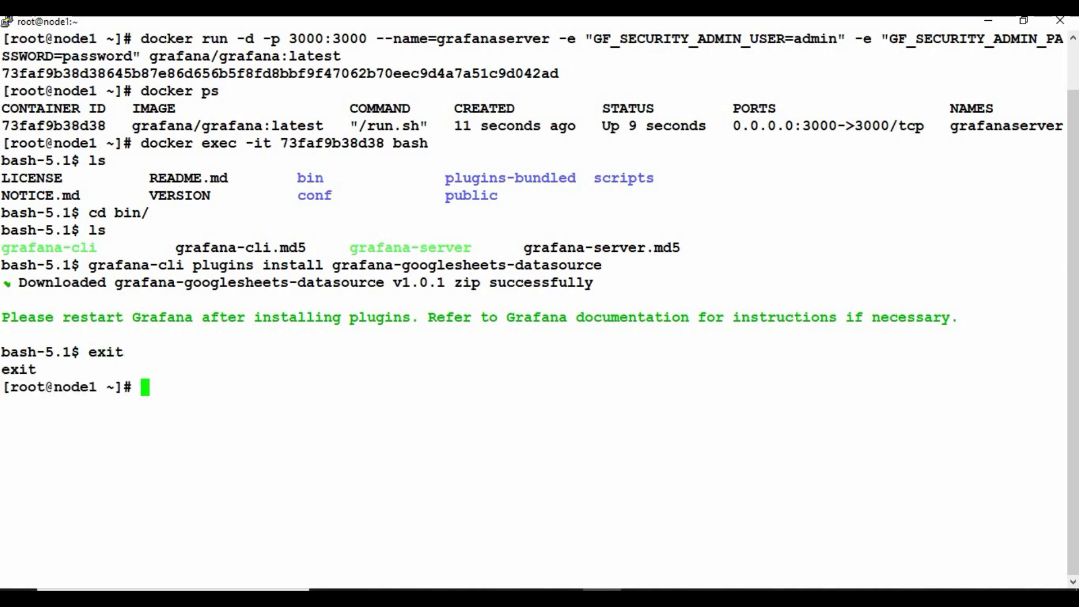
pyautogui.hotkey('alt', 'Tab')
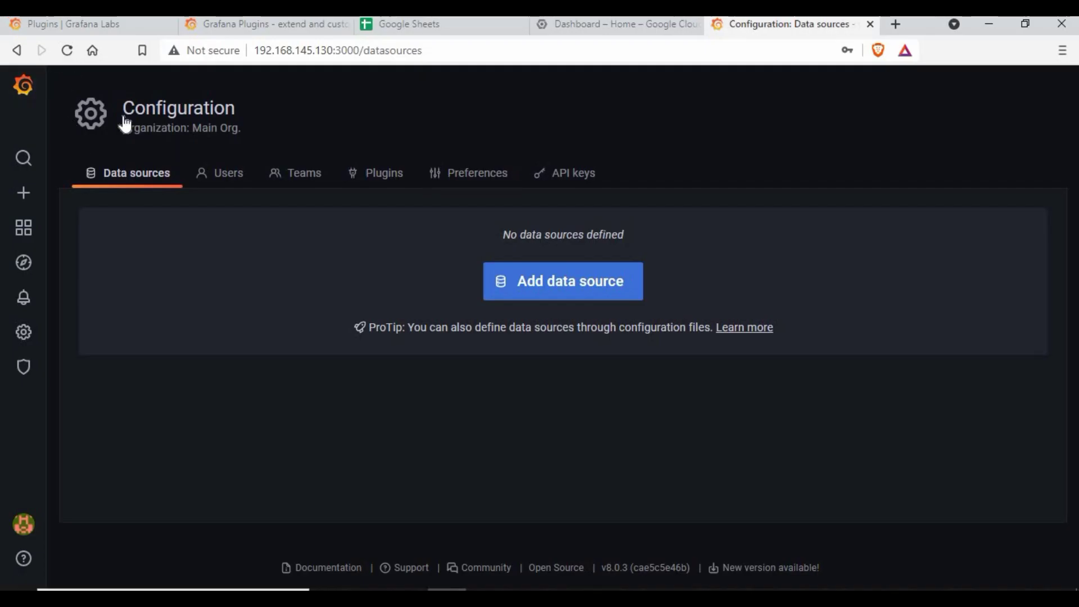
# - Reload Data sources and filter types by 'google', confirming Google Sheets is still not offered
pyautogui.press('F5')
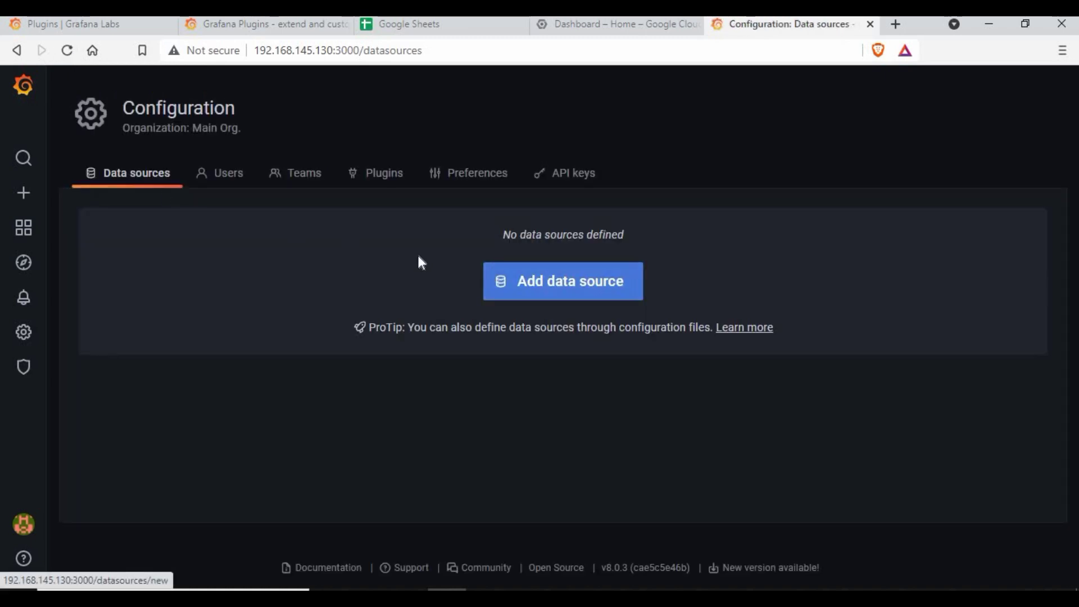
pyautogui.click(534, 292)
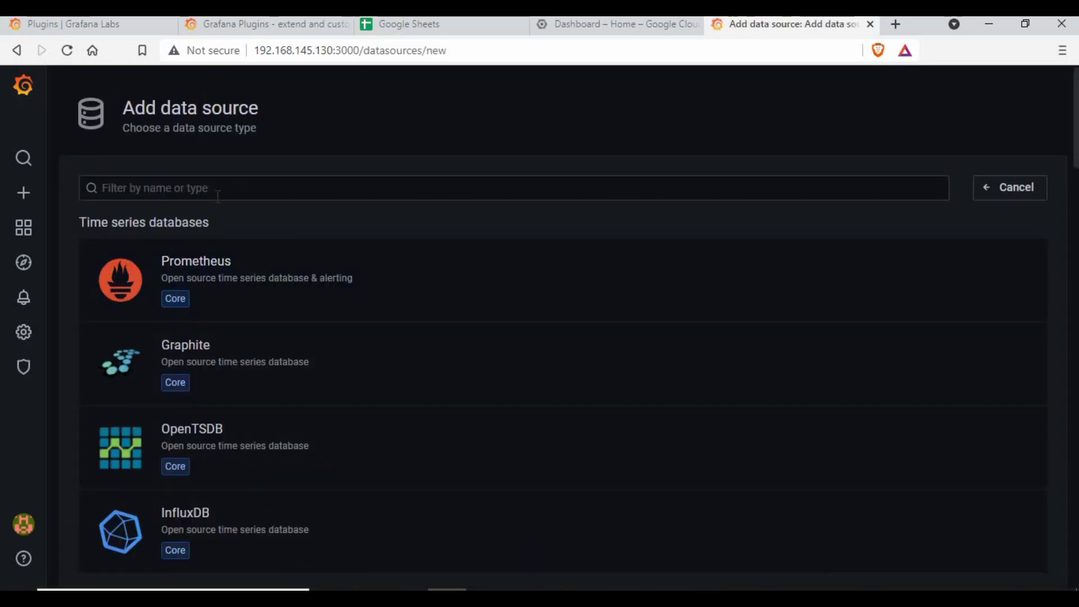
pyautogui.click(219, 188)
pyautogui.write('google')
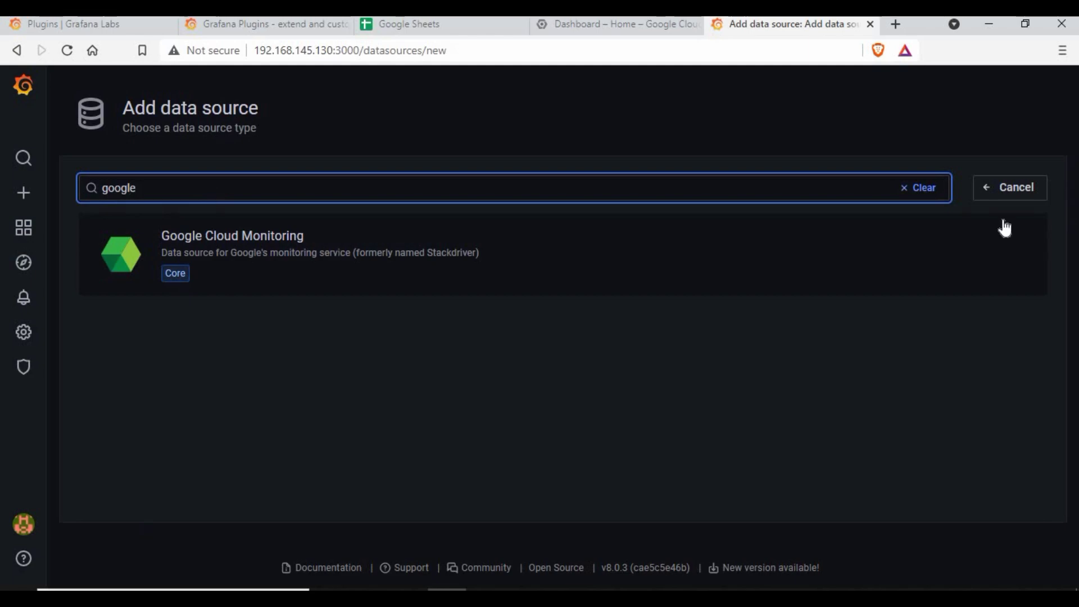
pyautogui.click(1016, 187)
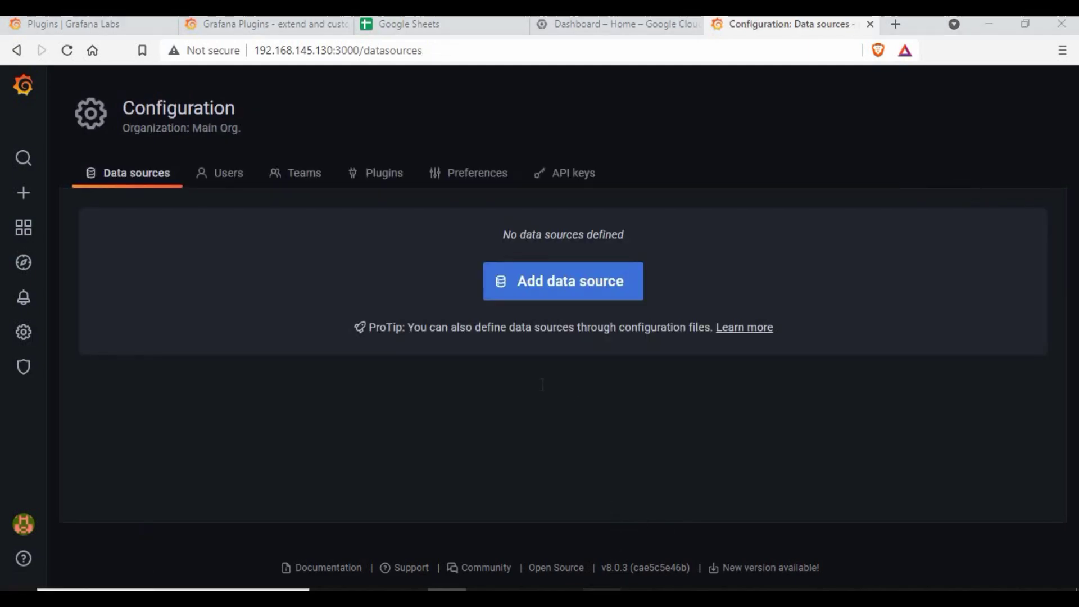
pyautogui.hotkey('alt', 'Tab')
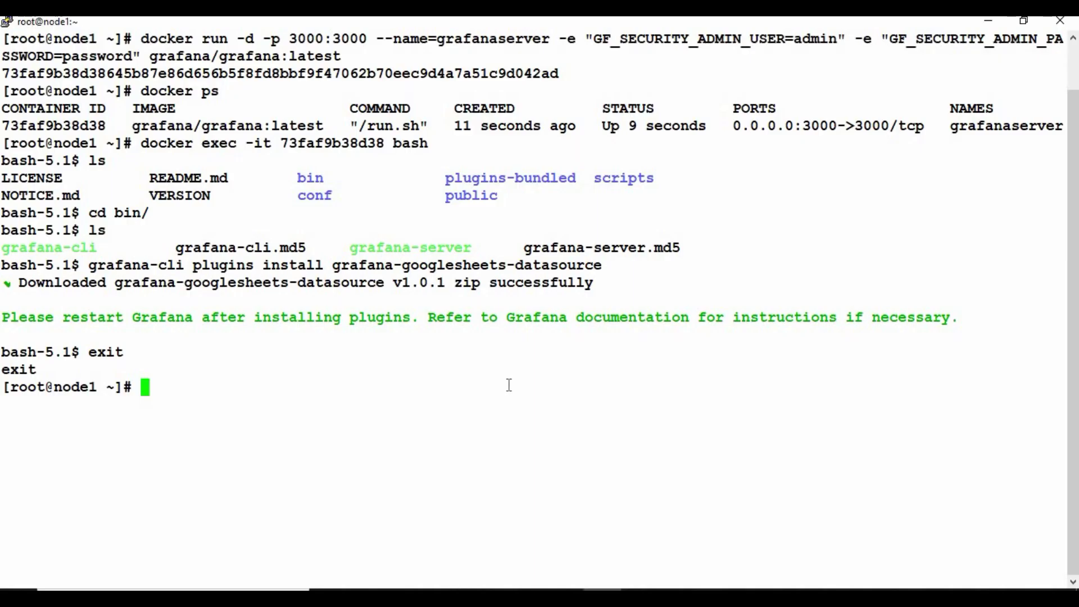
# - Restart container 73faf9b38d38 with docker restart and confirm with docker ps it is up
pyautogui.write('docker ')
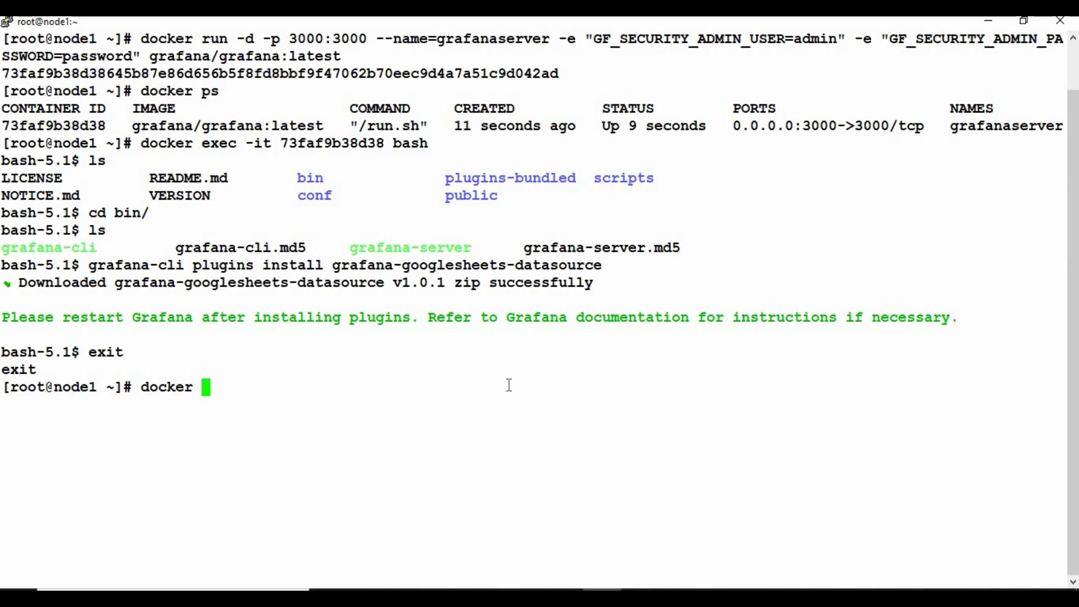
pyautogui.write('r')
pyautogui.write('estart')
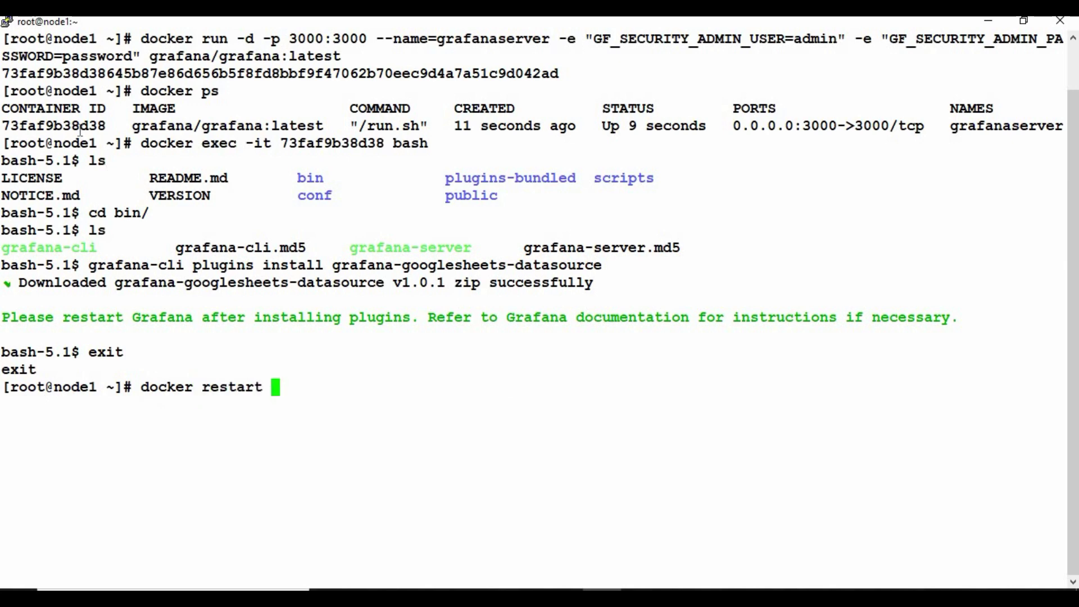
pyautogui.doubleClick(80, 126)
pyautogui.rightClick(268, 363)
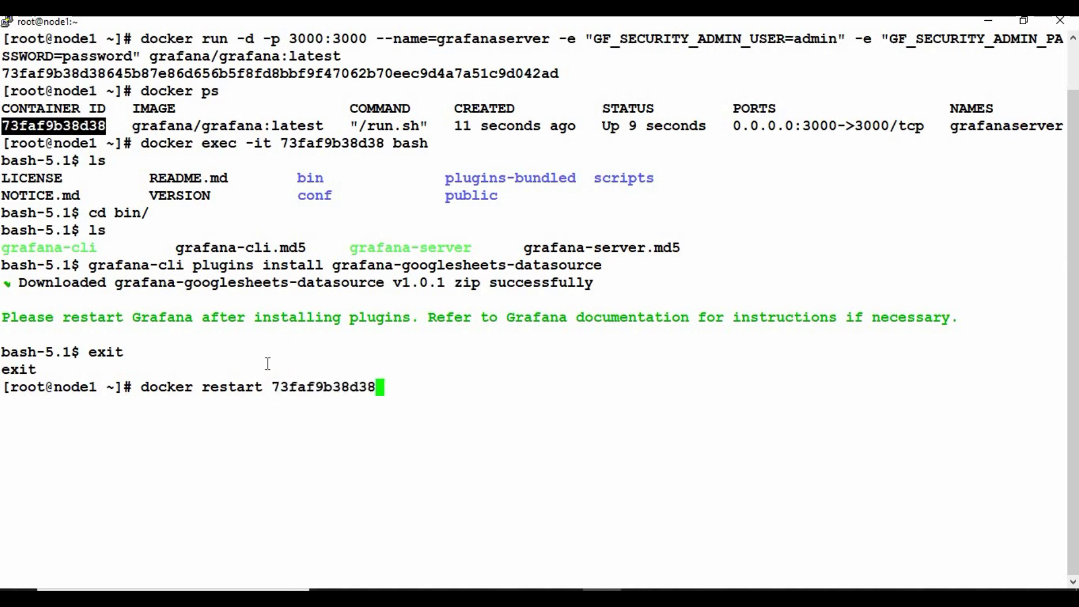
pyautogui.press('Return')
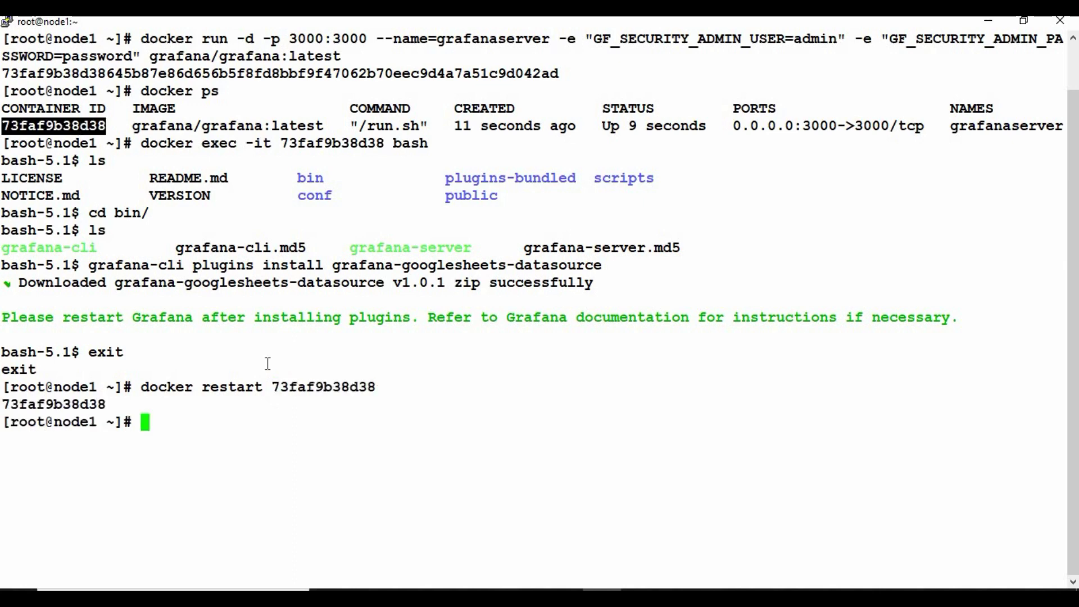
pyautogui.write('docker ps')
pyautogui.press('Return')
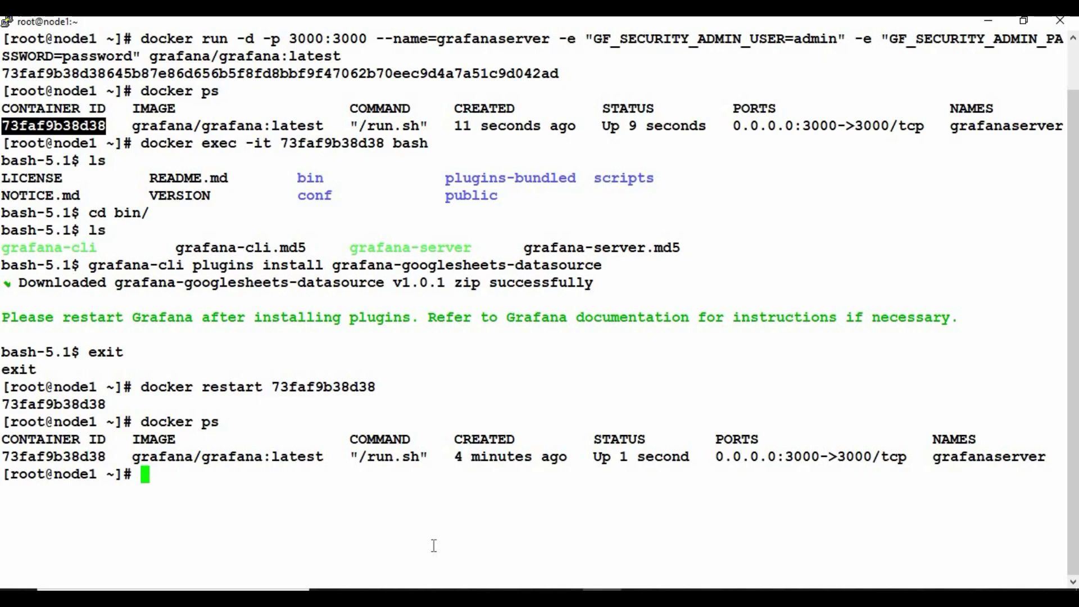
pyautogui.hotkey('alt', 'Tab')
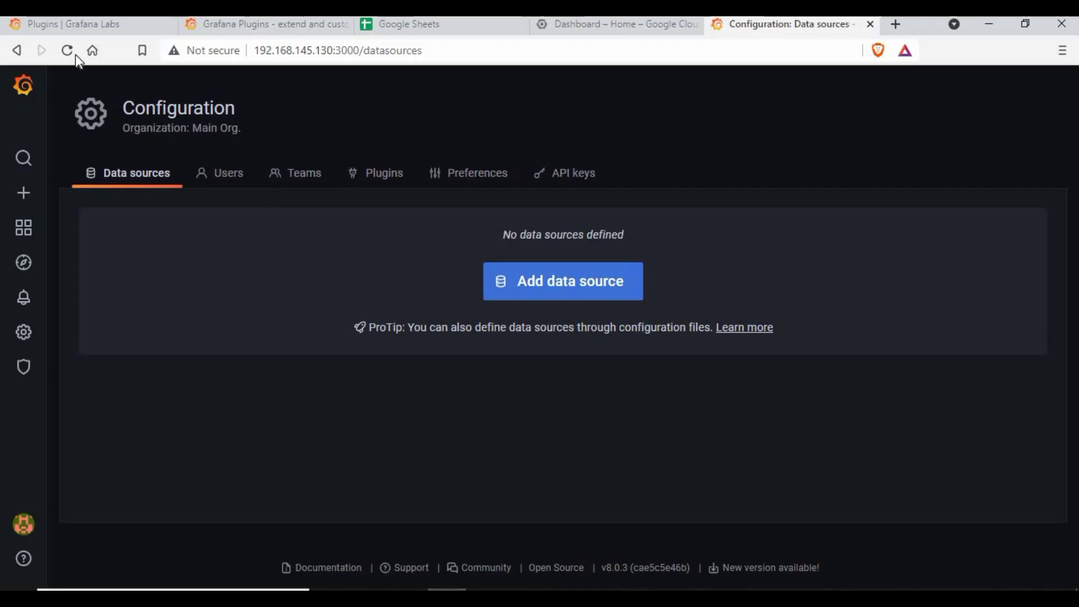
# - Reload Data sources, filter types by 'googl', and confirm Google Sheets is now listed
pyautogui.click(68, 51)
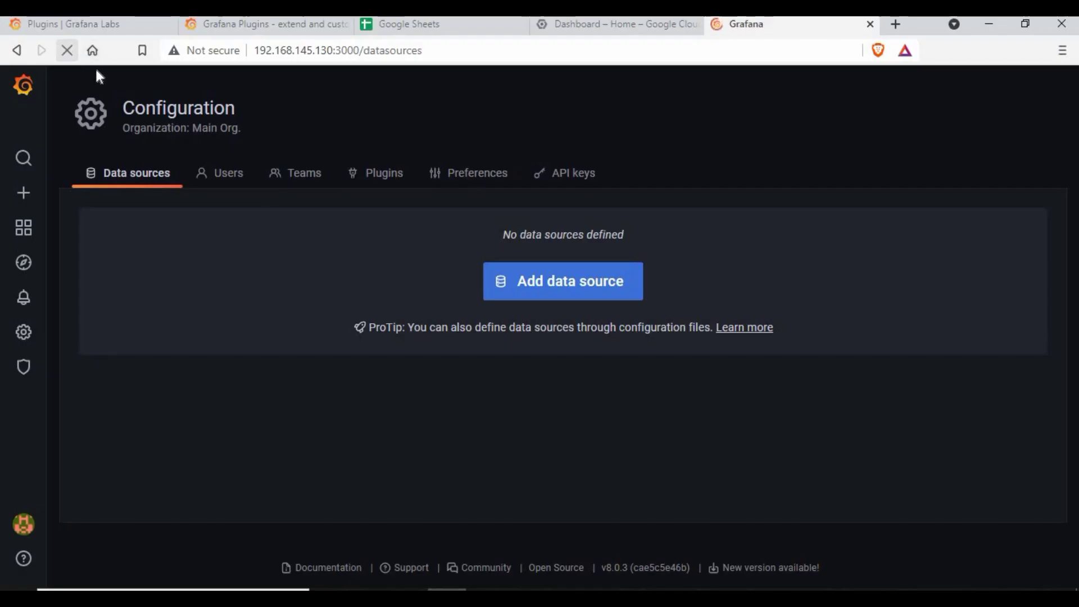
pyautogui.click(570, 275)
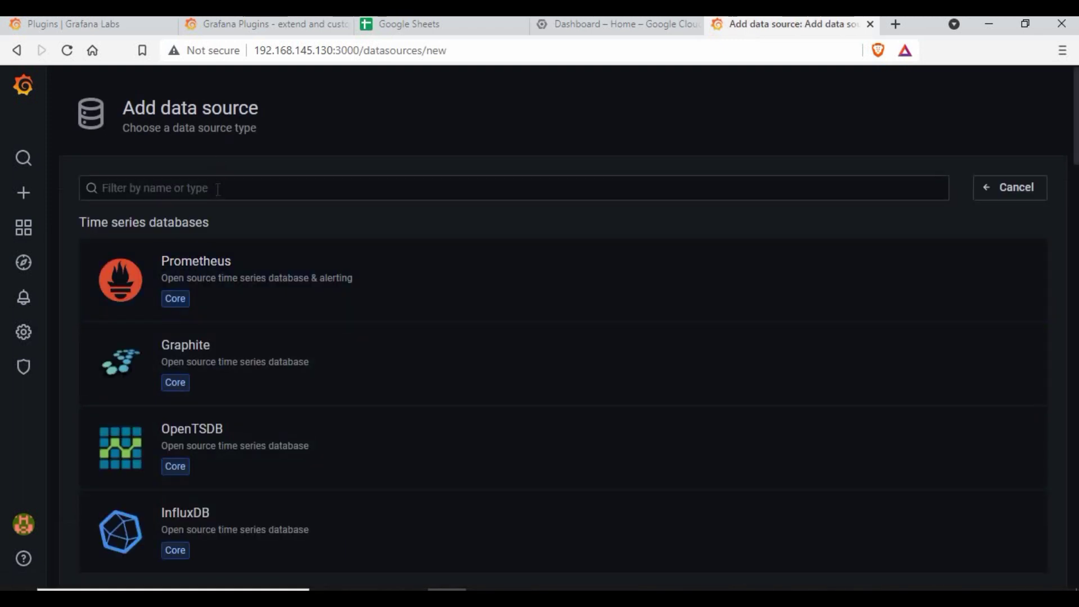
pyautogui.click(218, 188)
pyautogui.write('googl')
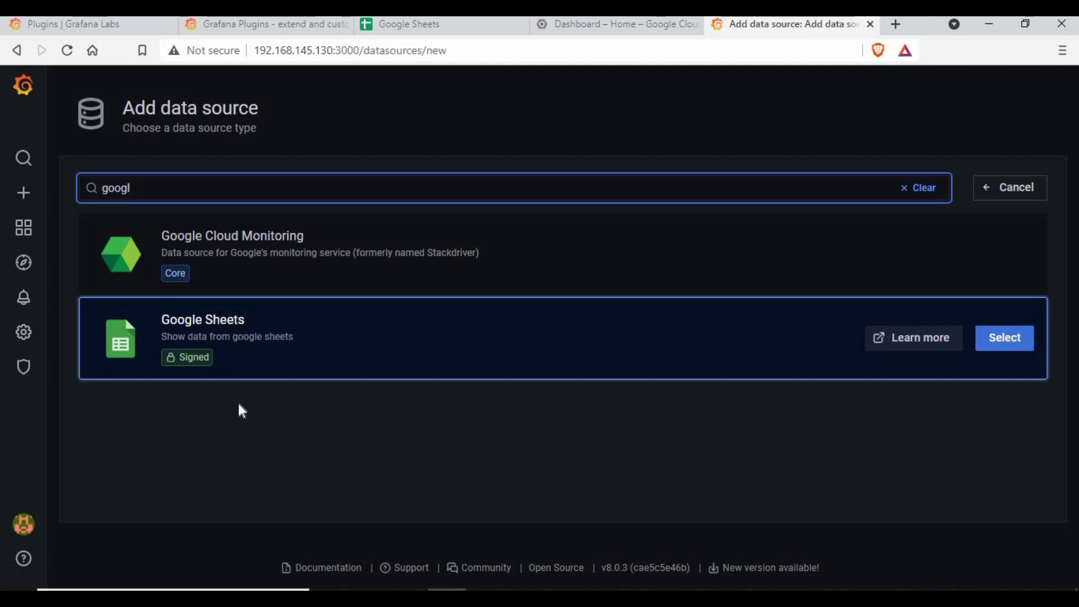
pyautogui.click(259, 426)
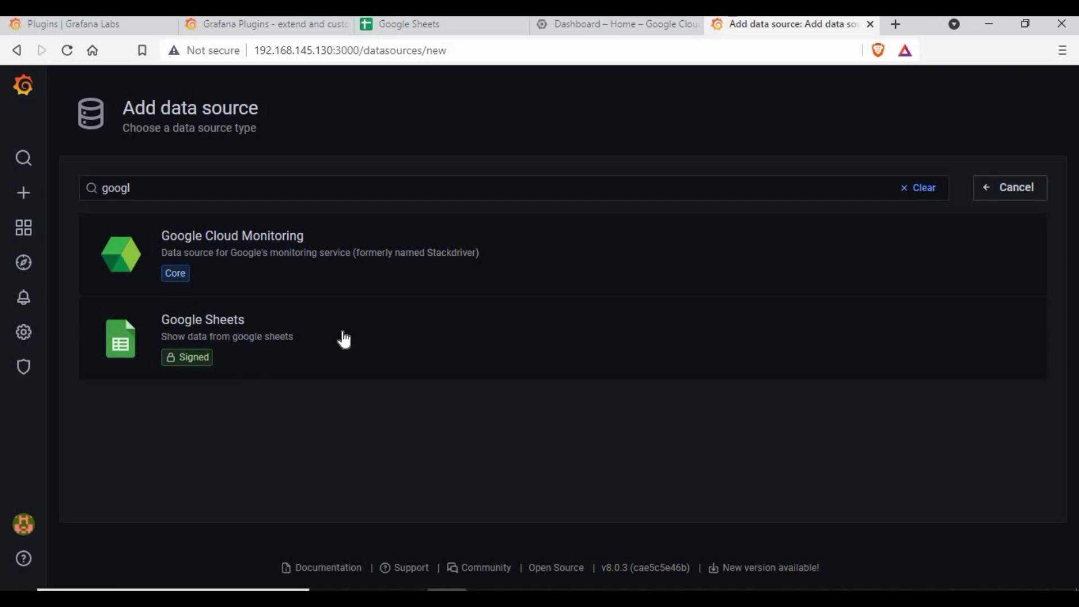
pyautogui.moveTo(313, 342)
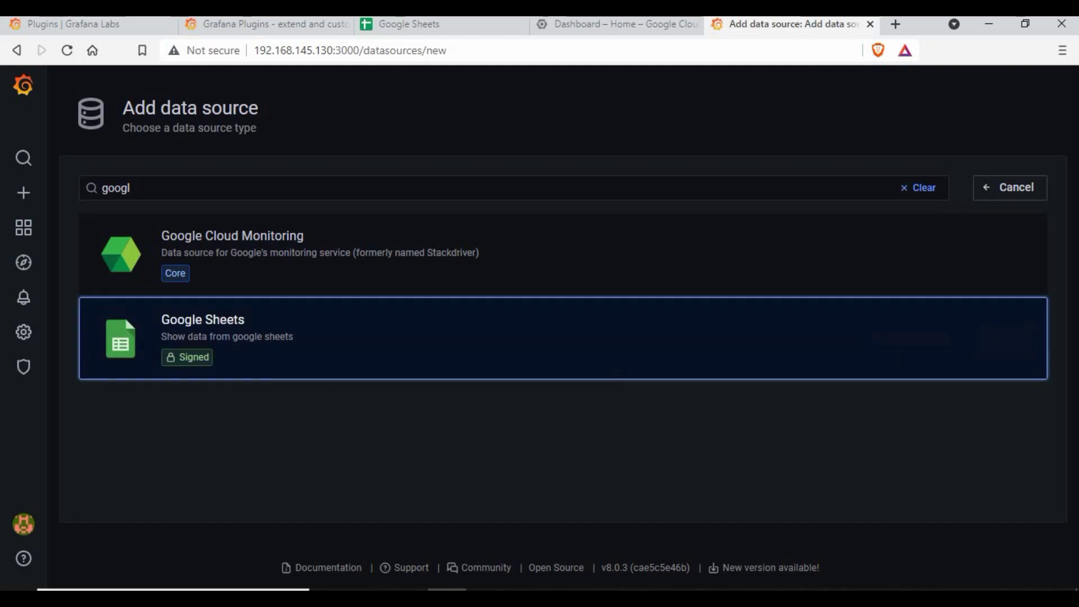
pyautogui.hotkey('alt', 'Tab')
pyautogui.click(362, 499)
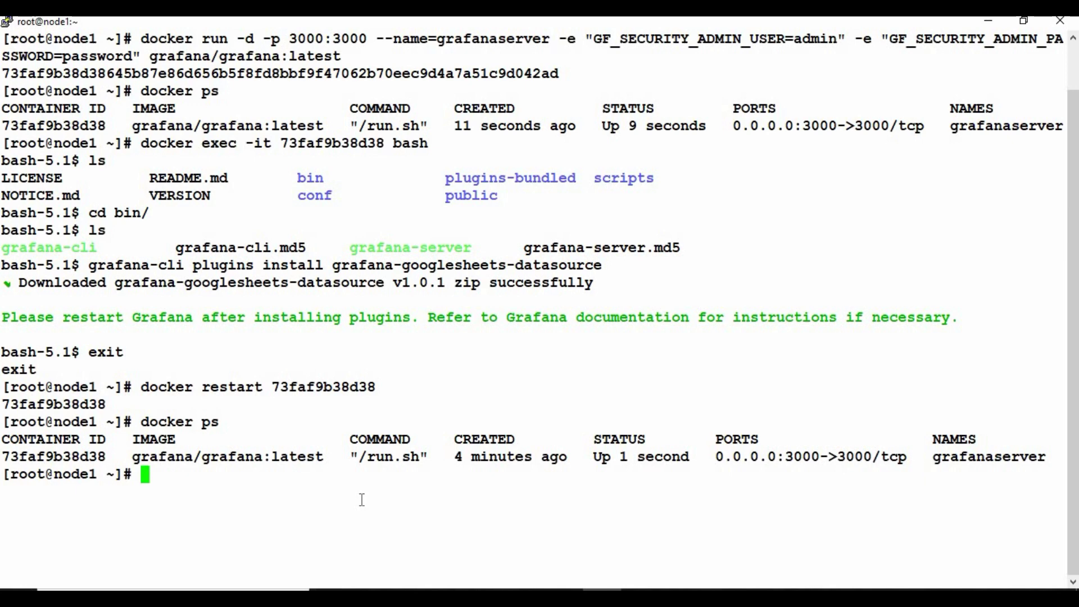
# - Clear the terminal and list the running containers with docker ps
pyautogui.write('cler')
pyautogui.press('BackSpace')
pyautogui.write('ar')
pyautogui.press('Return')
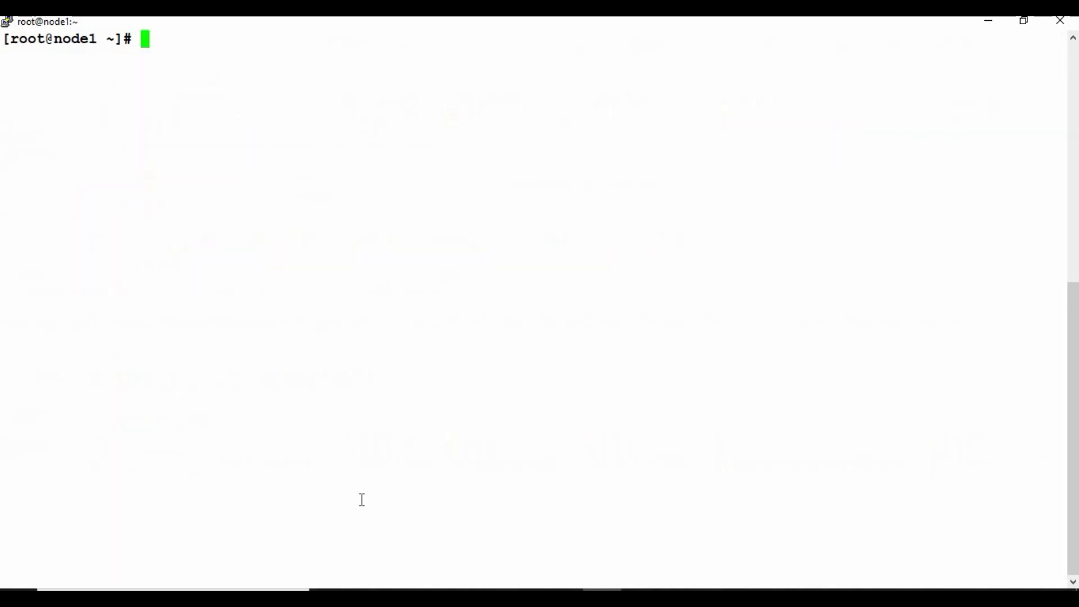
pyautogui.write('docker ps\\')
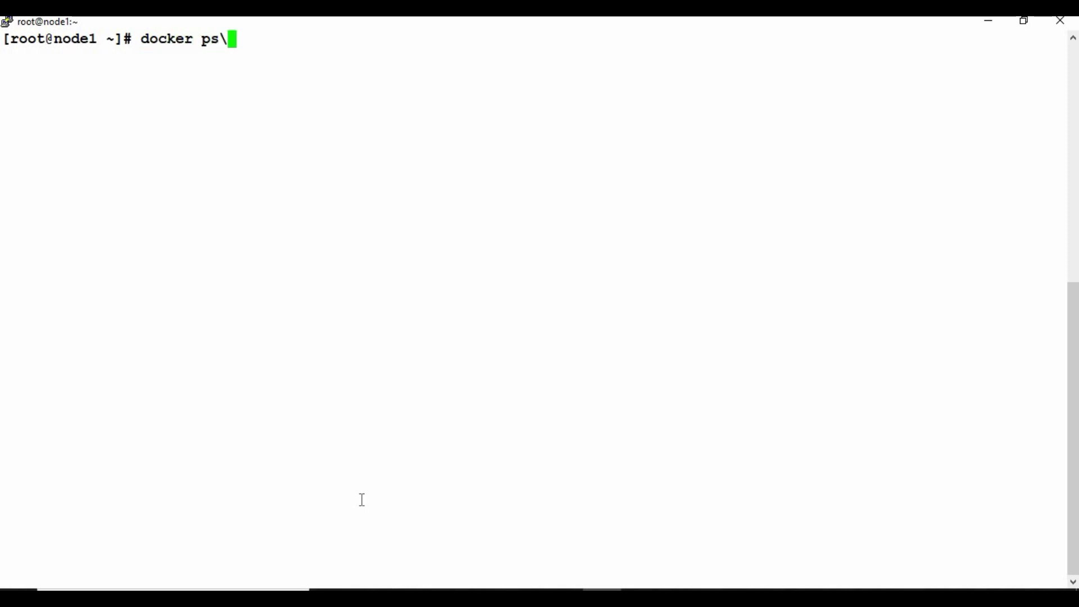
pyautogui.press('BackSpace')
pyautogui.press('Return')
# - Force-remove container 73faf9b38d38, confirm with docker ps -a that none remain, and clear
pyautogui.write('docker rm -f')
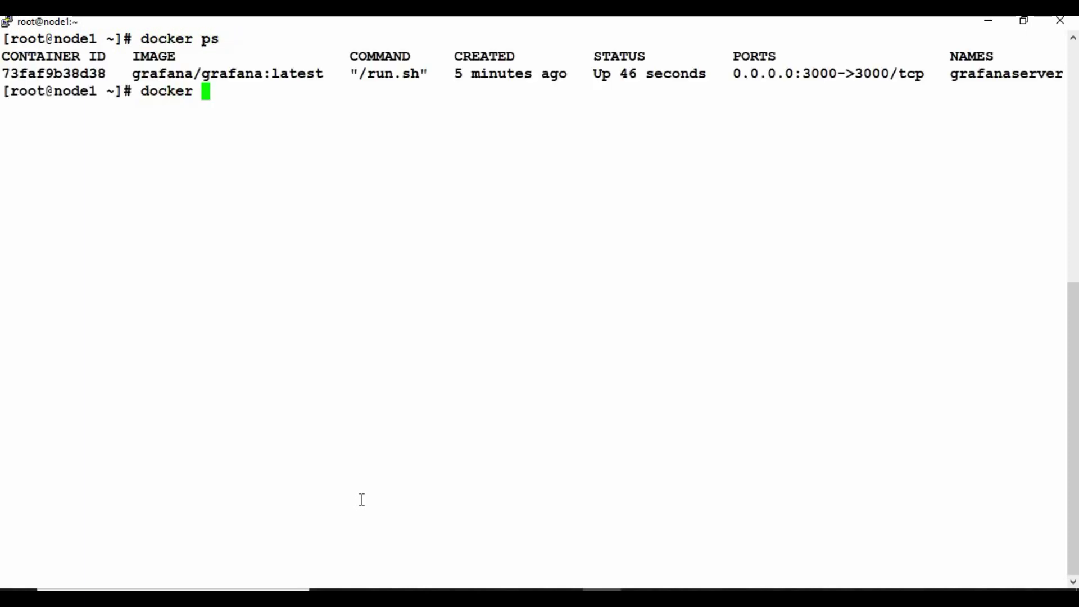
pyautogui.doubleClick(82, 74)
pyautogui.rightClick(83, 74)
pyautogui.press('Return')
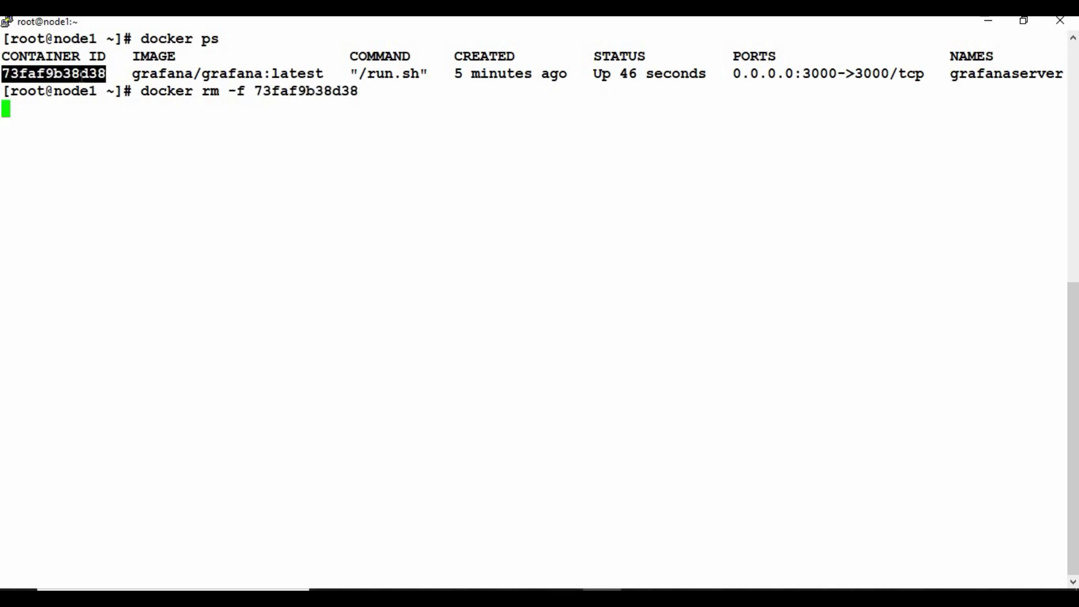
pyautogui.write('docker ps -a')
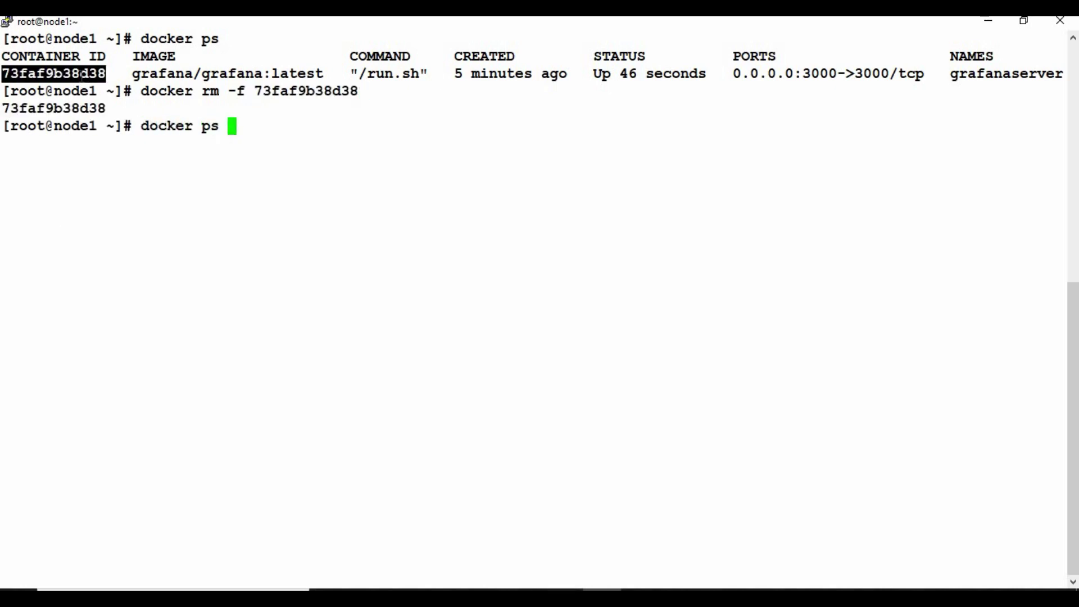
pyautogui.press('Return')
pyautogui.write('clear')
pyautogui.press('Return')
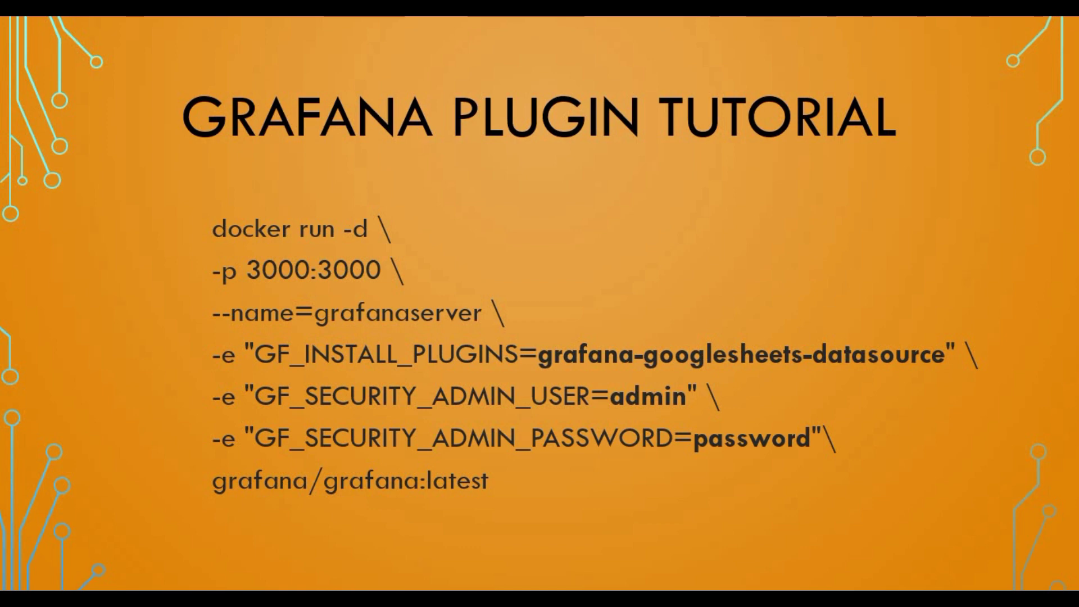
# - Run docker run with GF_INSTALL_PLUGINS=grafana-googlesheets-datasource and admin settings, then verify with docker ps
pyautogui.hotkey('alt', 'Tab')
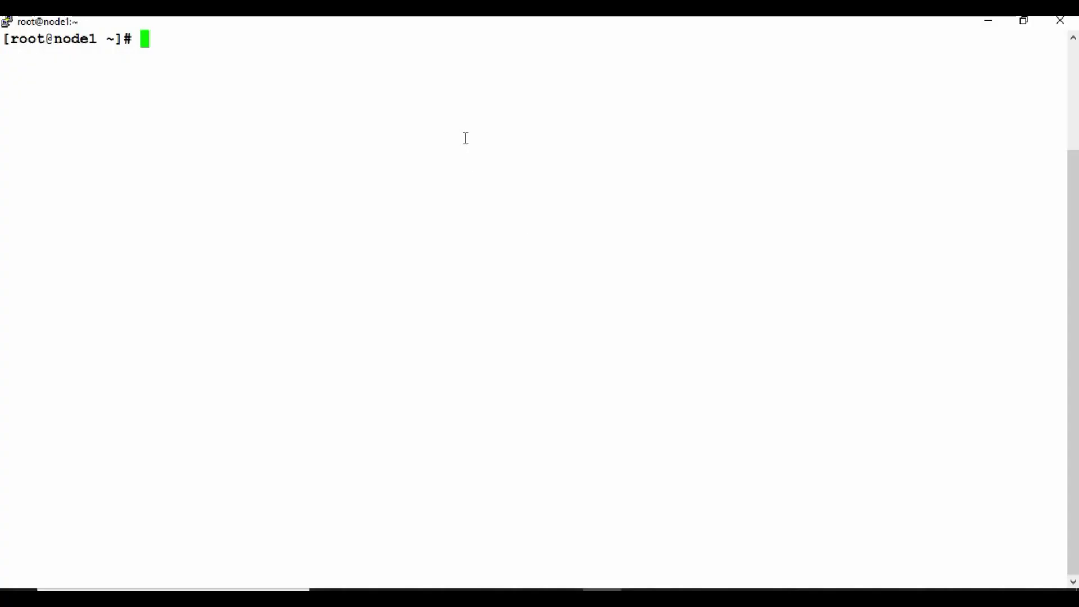
pyautogui.rightClick(478, 219)
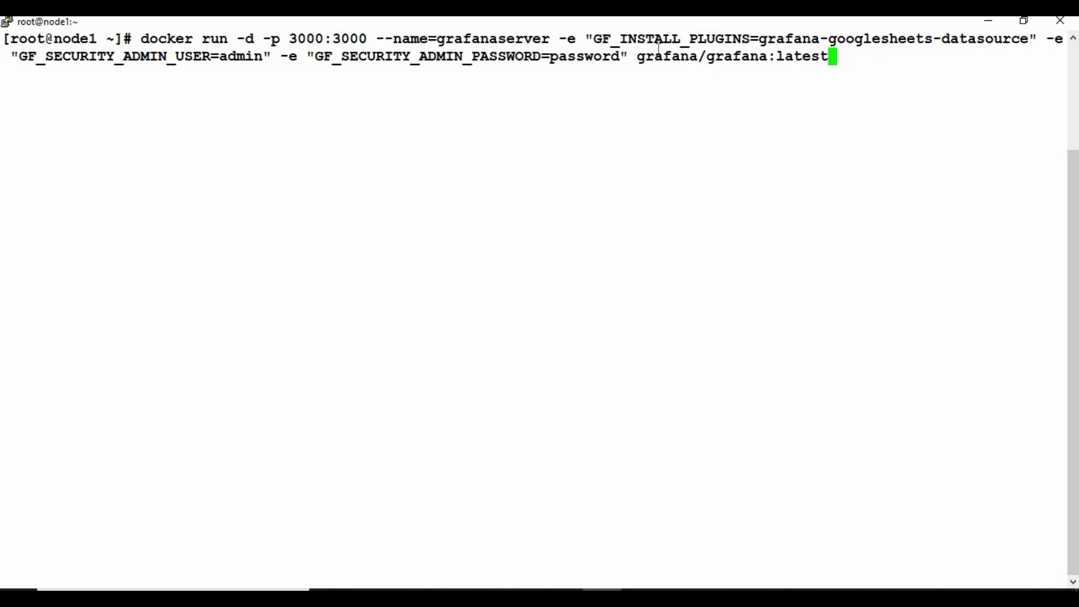
pyautogui.moveTo(593, 38); pyautogui.dragTo(1029, 47)
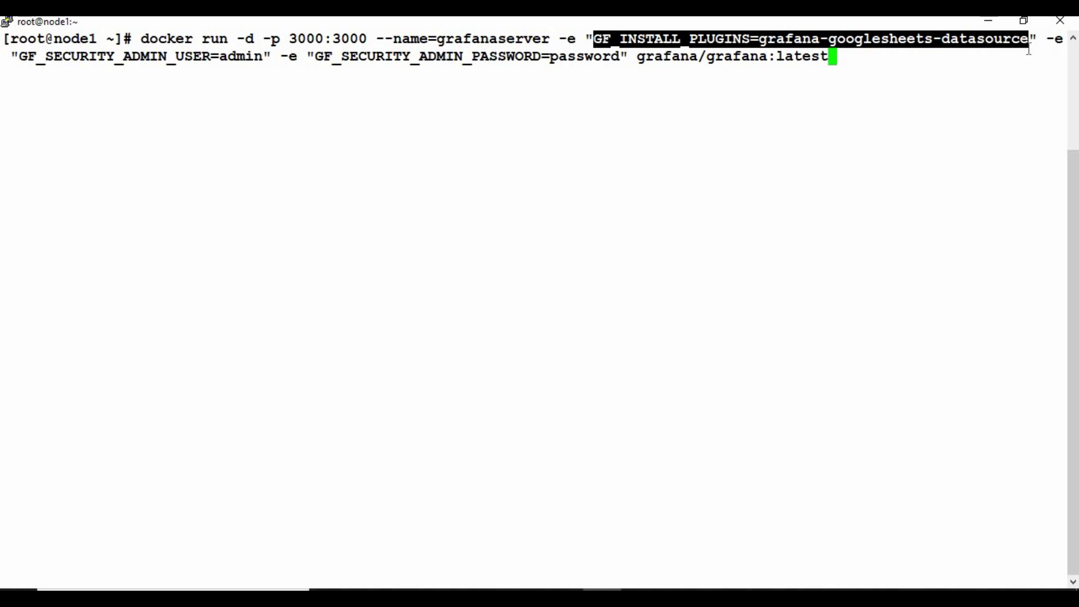
pyautogui.click(1009, 62)
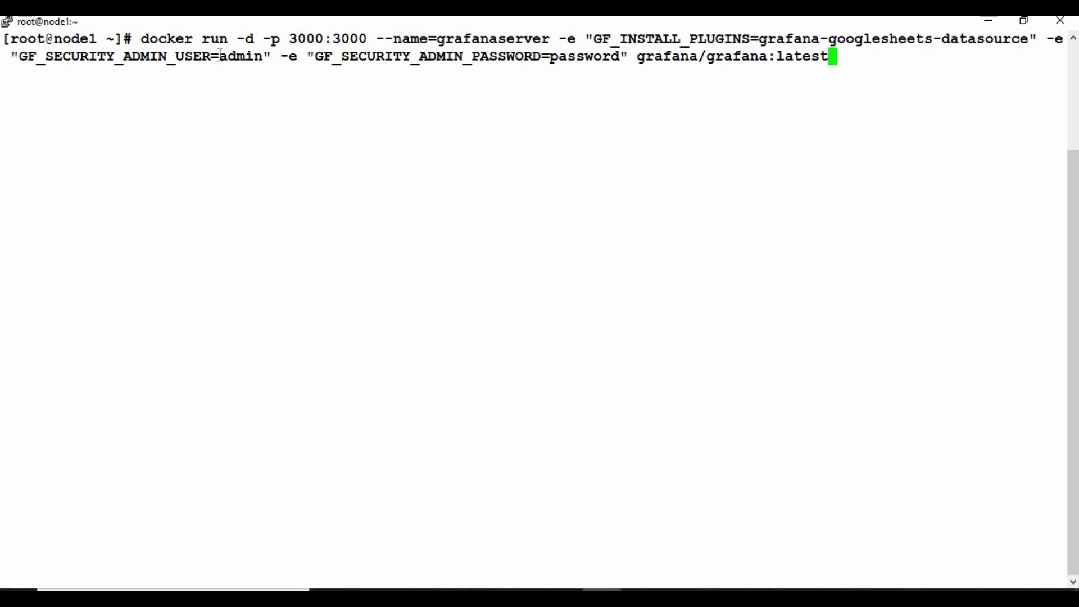
pyautogui.moveTo(12, 57); pyautogui.dragTo(424, 78)
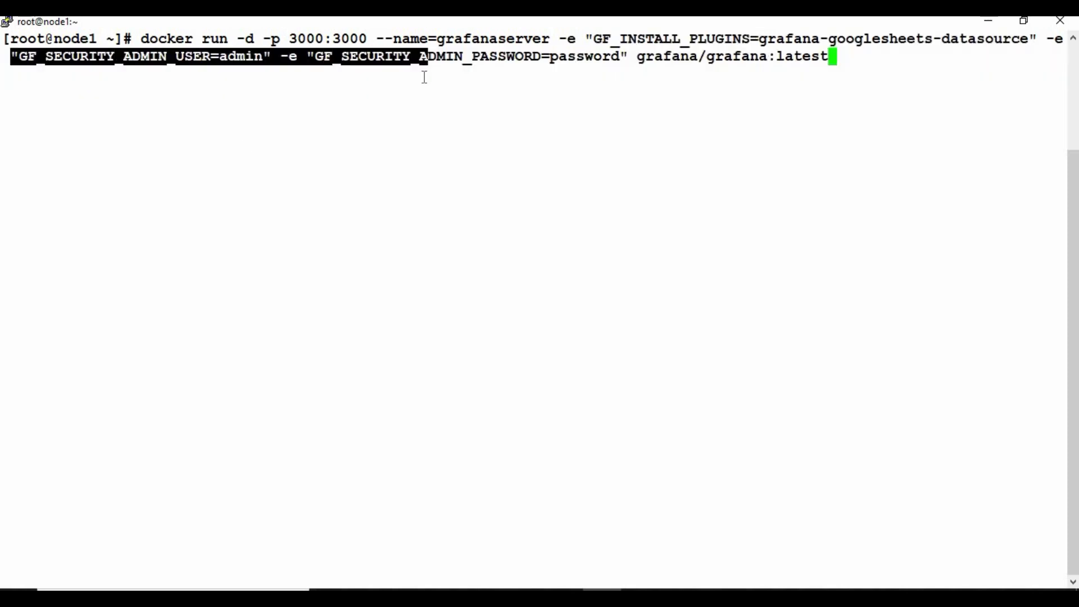
pyautogui.click(424, 78)
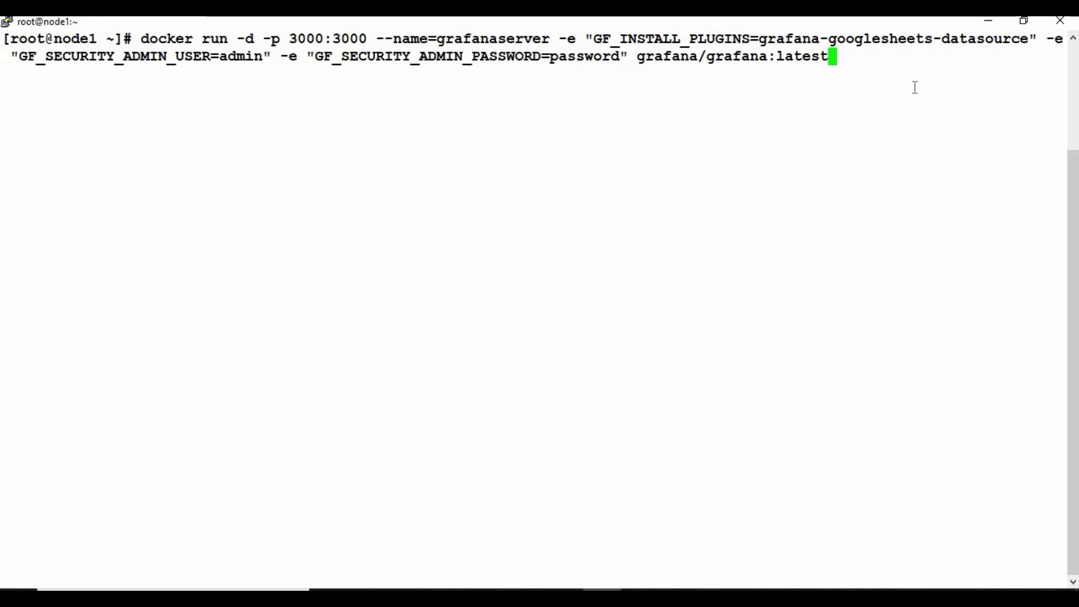
pyautogui.press('Return')
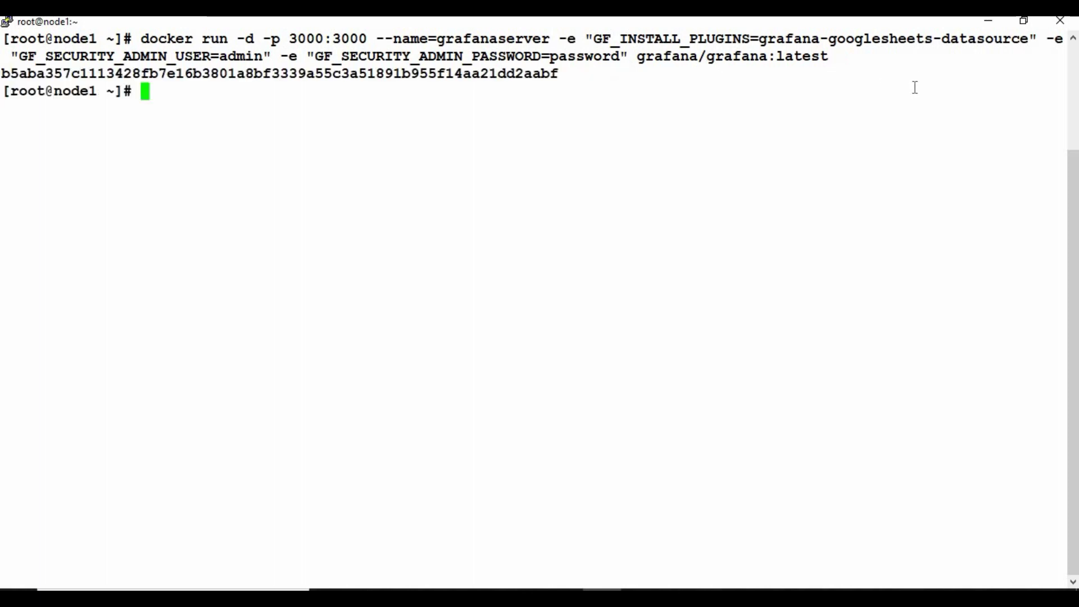
pyautogui.write('docker ps')
pyautogui.press('Return')
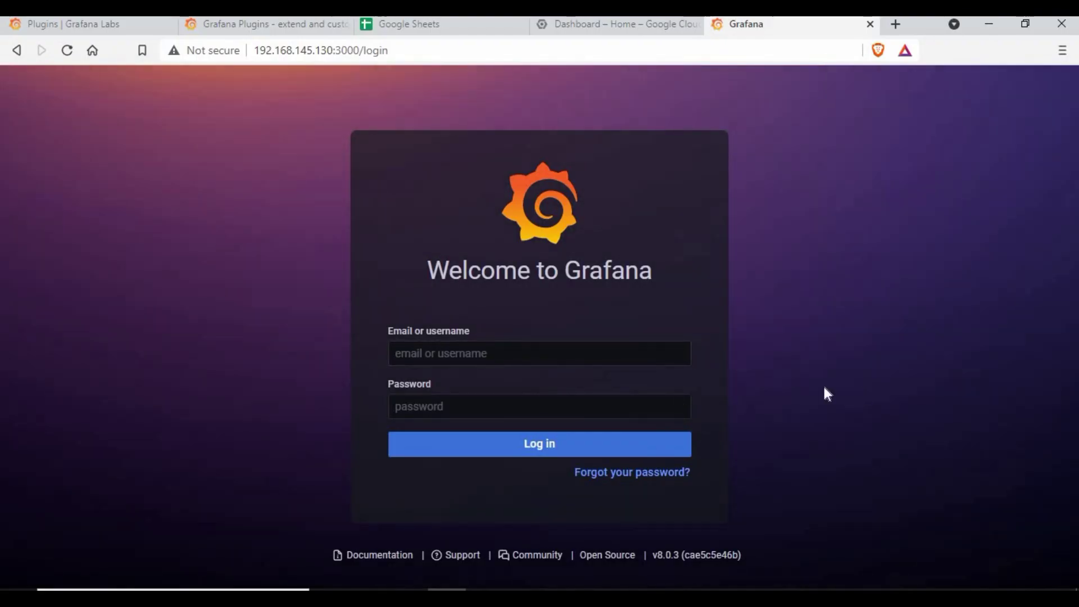
# - Log in to Grafana with the admin account and its password
pyautogui.write('admin')
pyautogui.click(522, 406)
pyautogui.write('•••••••')
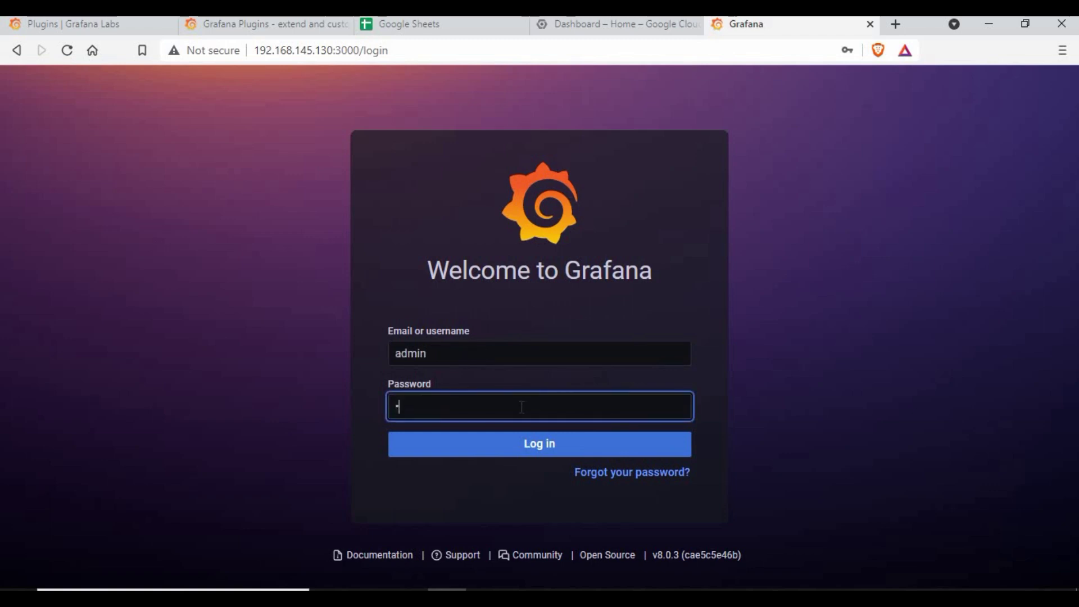
pyautogui.press('Return')
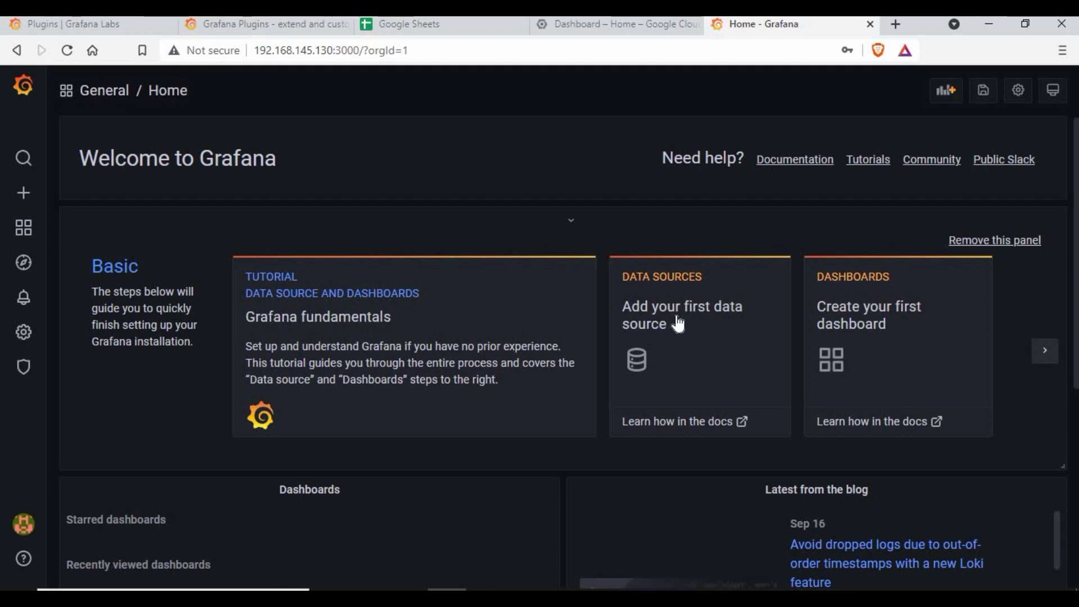
# - Add a Google Sheets data source as the first data source, filtering the list by 'goo'
pyautogui.click(677, 323)
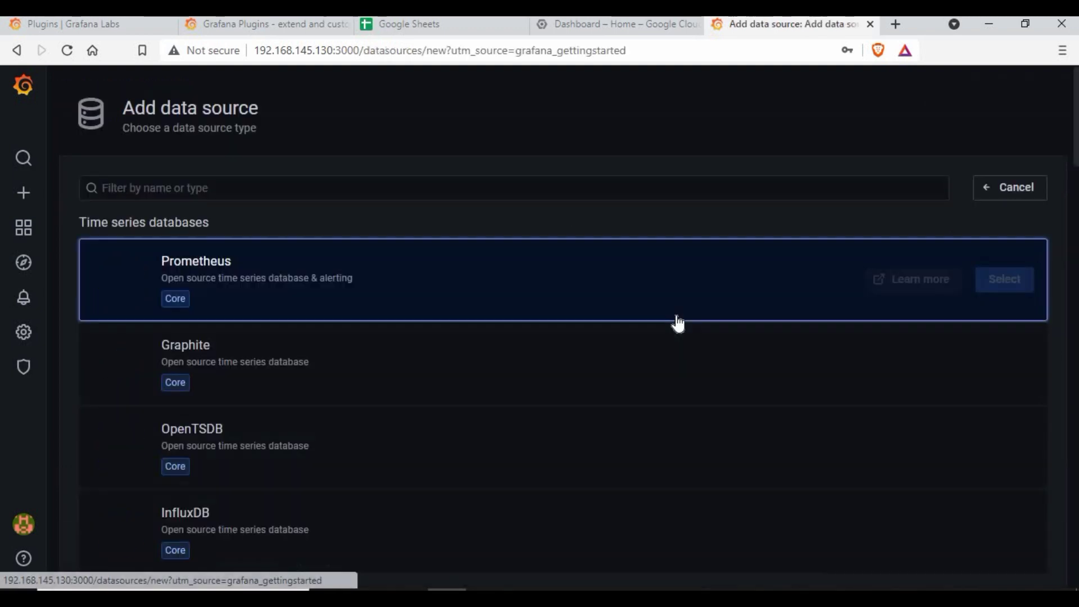
pyautogui.click(251, 188)
pyautogui.write('goo')
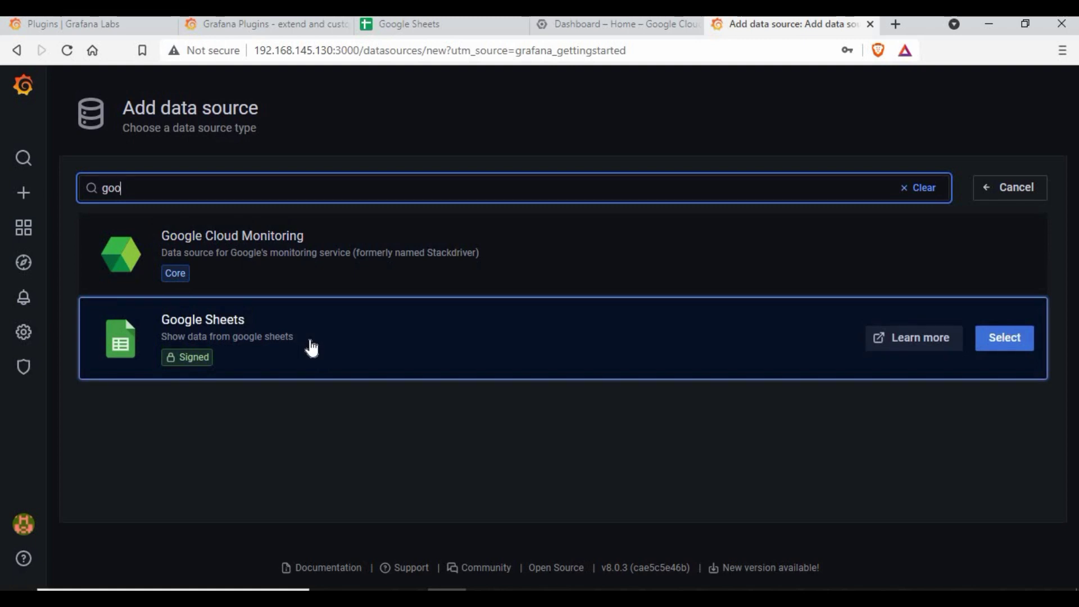
pyautogui.click(273, 327)
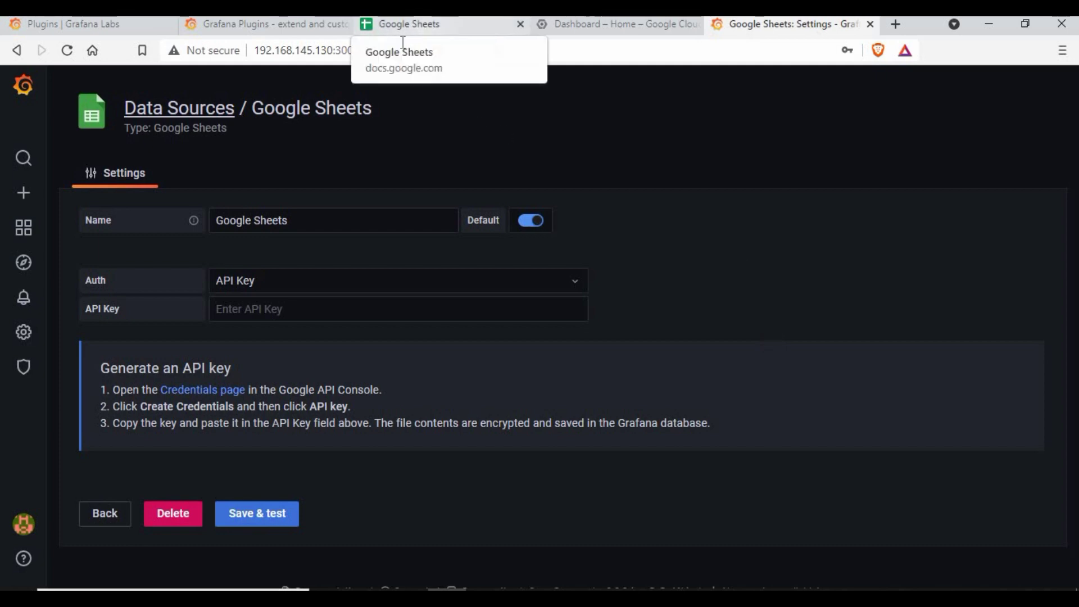
pyautogui.click(405, 25)
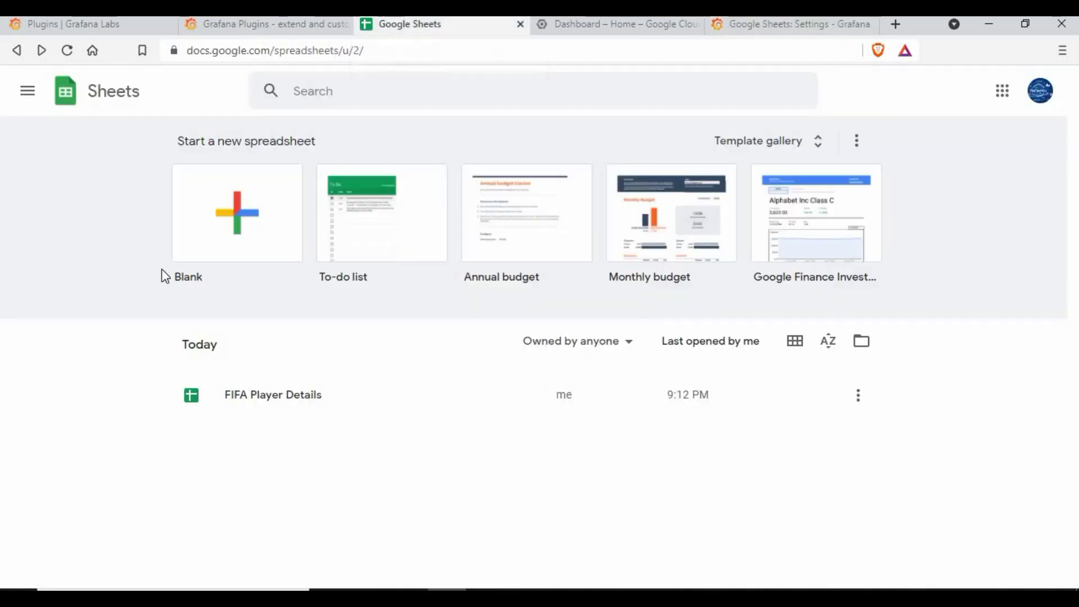
# - Open the FIFA Player Details spreadsheet and its Share dialog
pyautogui.click(265, 402)
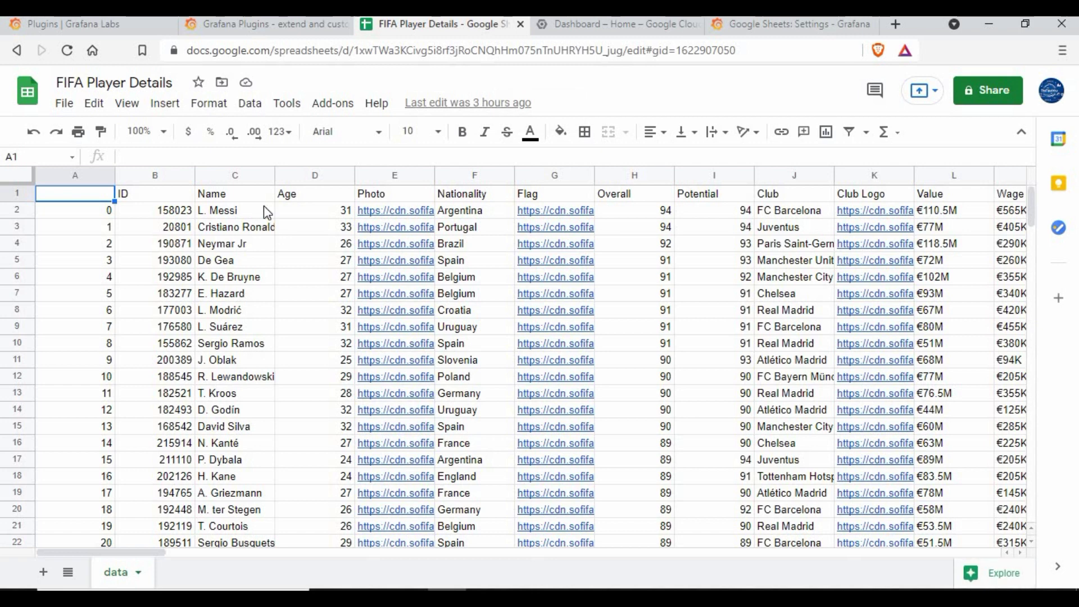
pyautogui.click(990, 92)
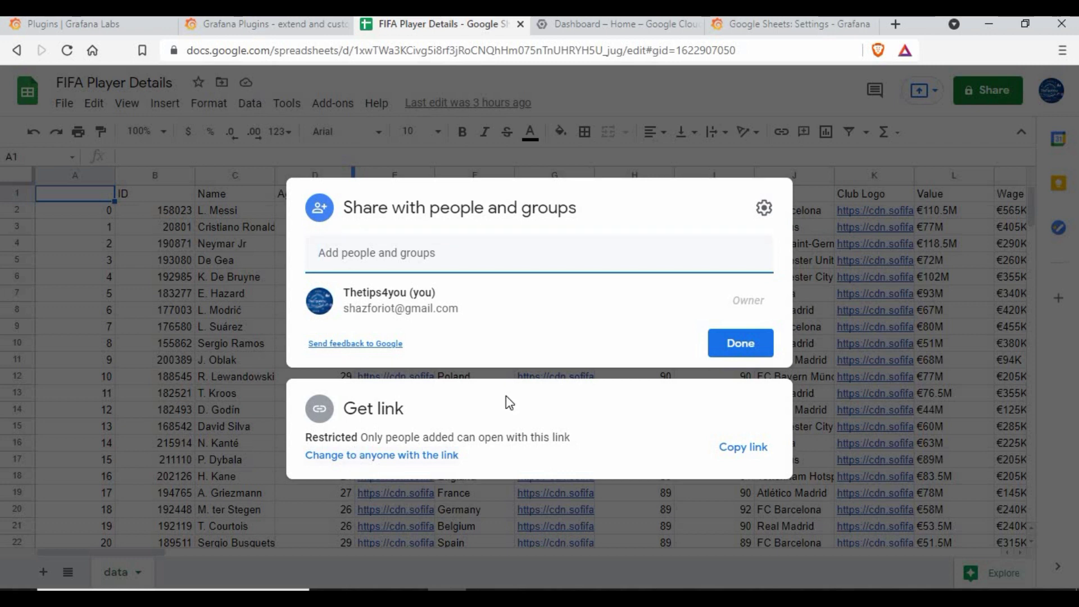
# - Make FIFA Player Details viewable by anyone with the link and highlight the sheet ID in its URL
pyautogui.click(359, 456)
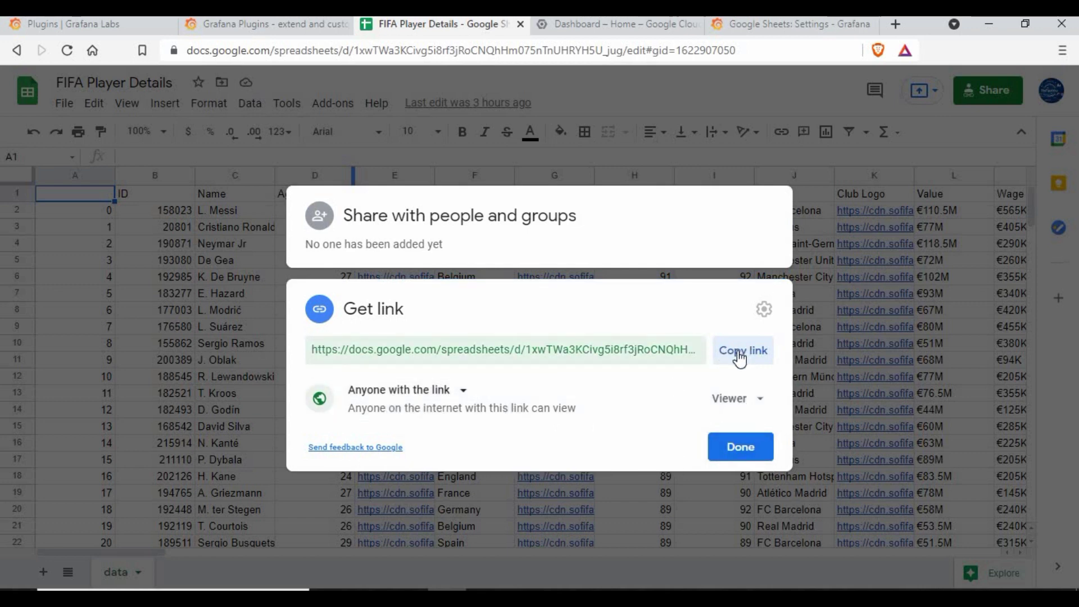
pyautogui.click(539, 350)
pyautogui.click(526, 350)
pyautogui.moveTo(527, 350); pyautogui.dragTo(705, 351)
pyautogui.moveTo(558, 349); pyautogui.dragTo(595, 355)
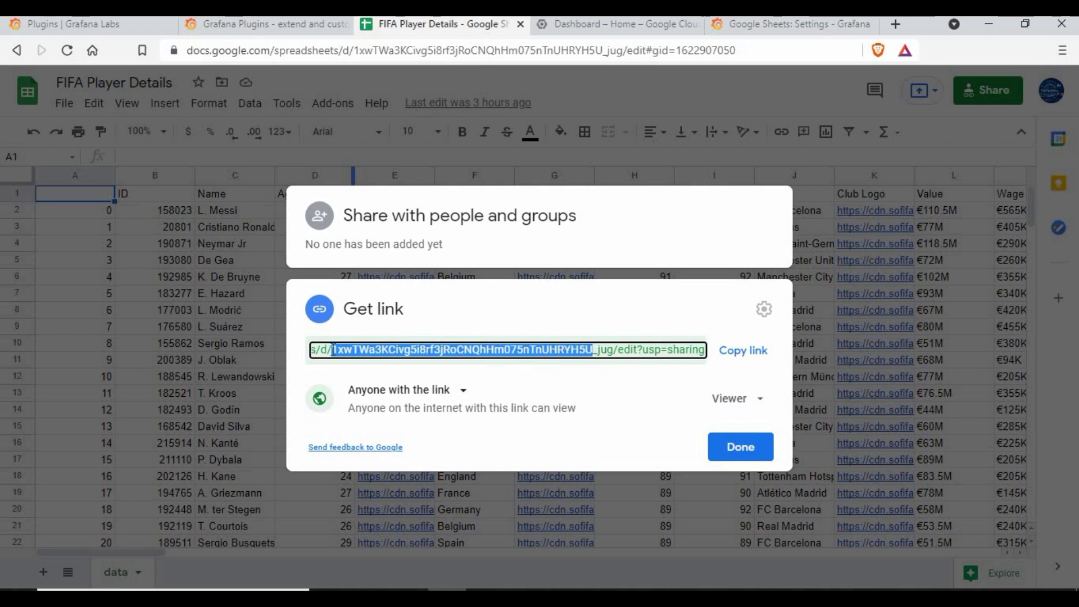
pyautogui.click(618, 349)
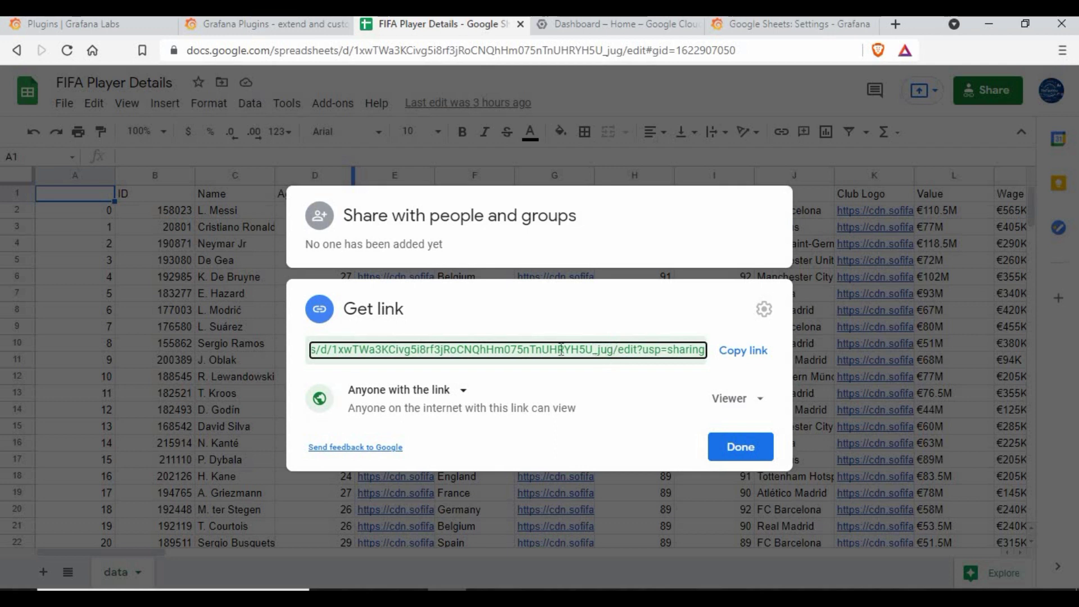
pyautogui.moveTo(614, 349); pyautogui.dragTo(336, 349)
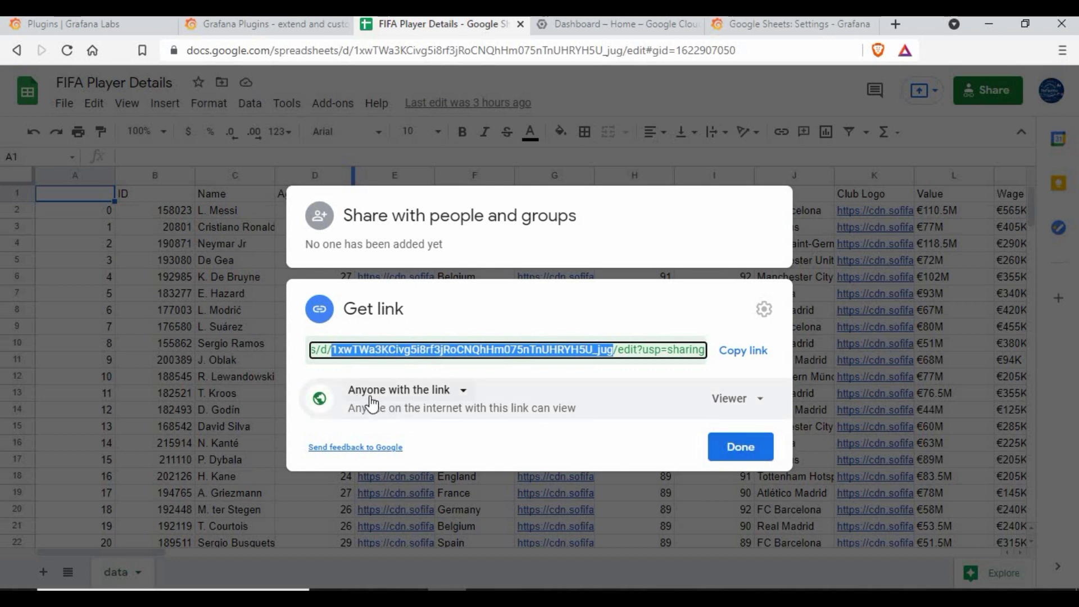
pyautogui.click(750, 447)
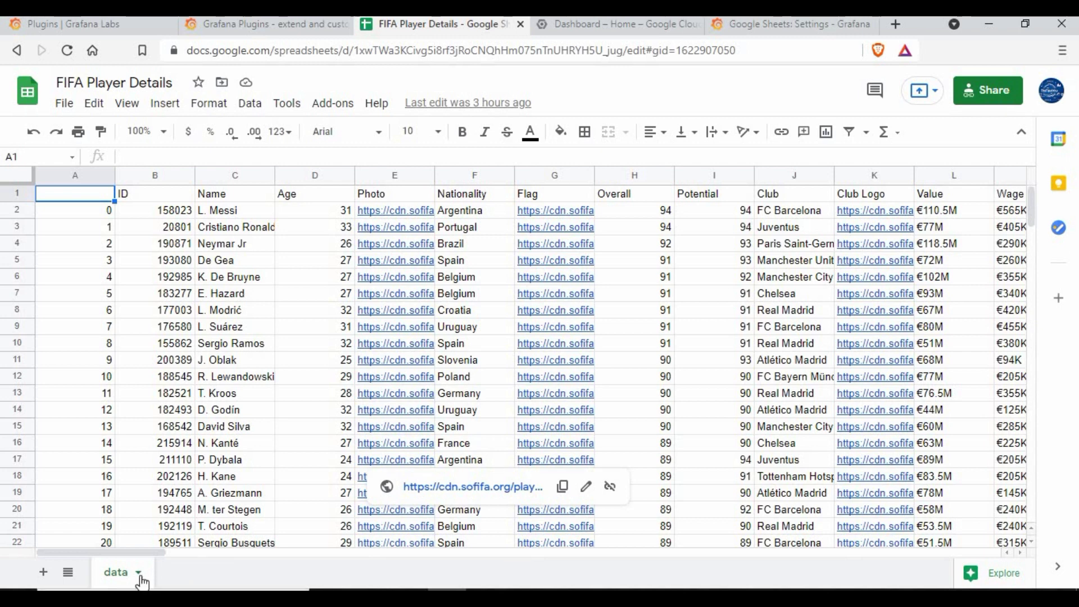
pyautogui.click(588, 30)
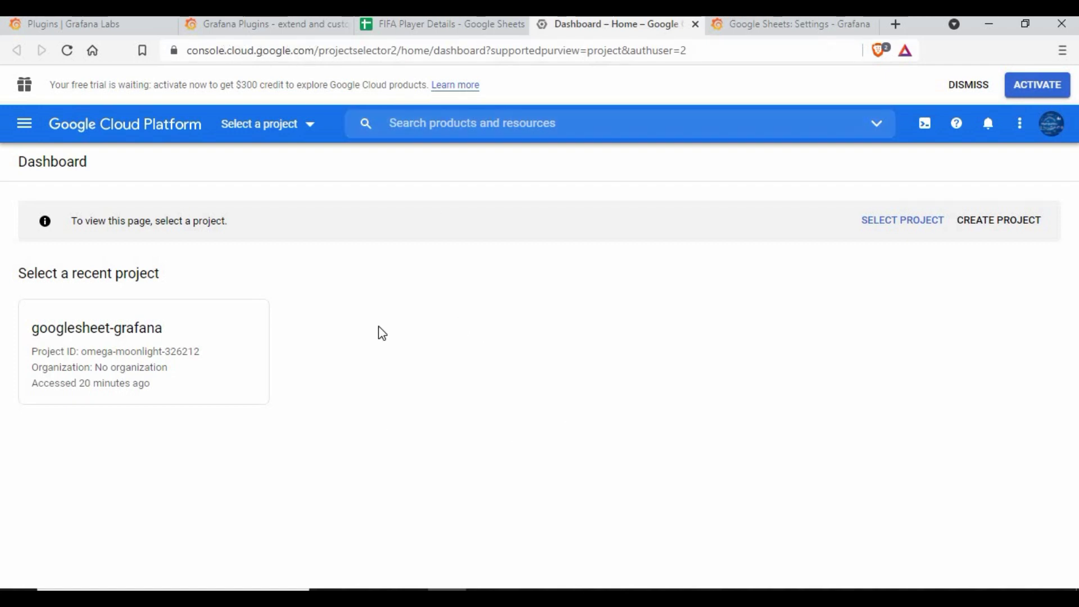
pyautogui.keyDown('ctrl'); pyautogui.click(224, 332); pyautogui.keyUp('ctrl')
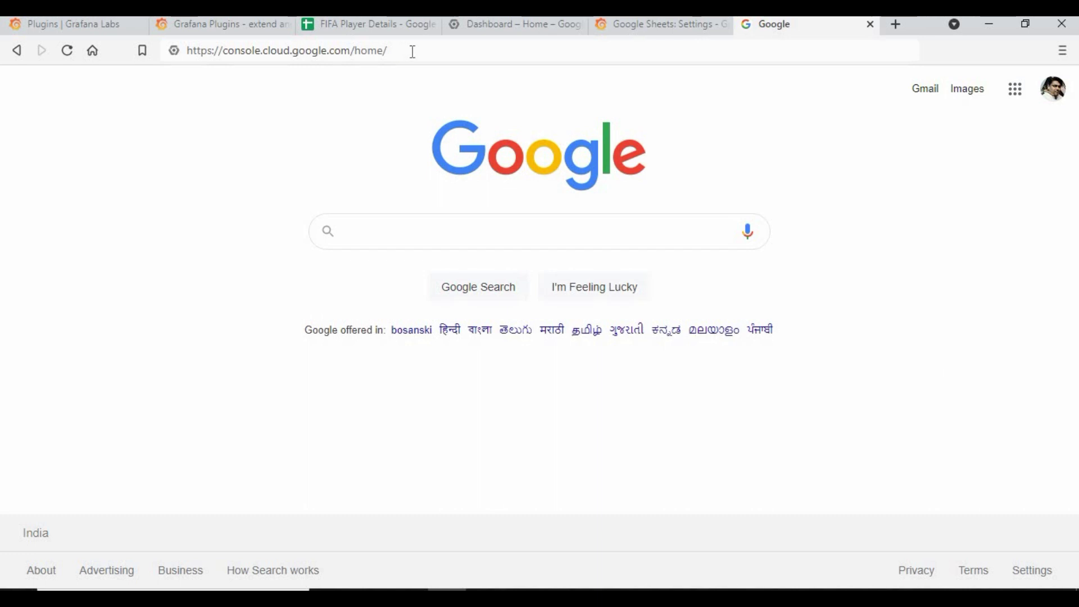
pyautogui.moveTo(411, 51); pyautogui.dragTo(210, 86)
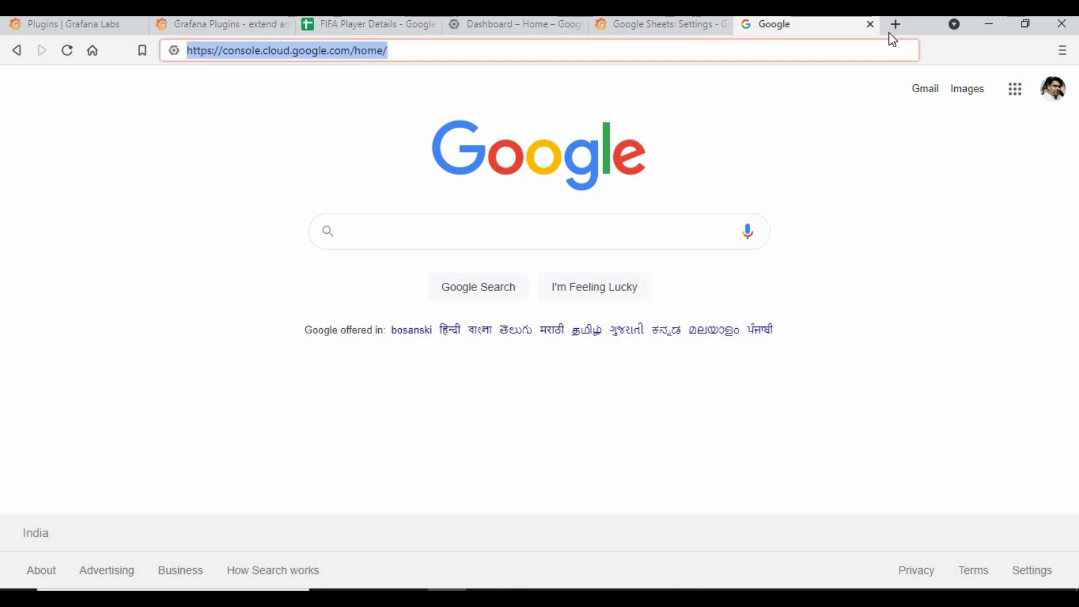
pyautogui.click(869, 24)
pyautogui.click(613, 24)
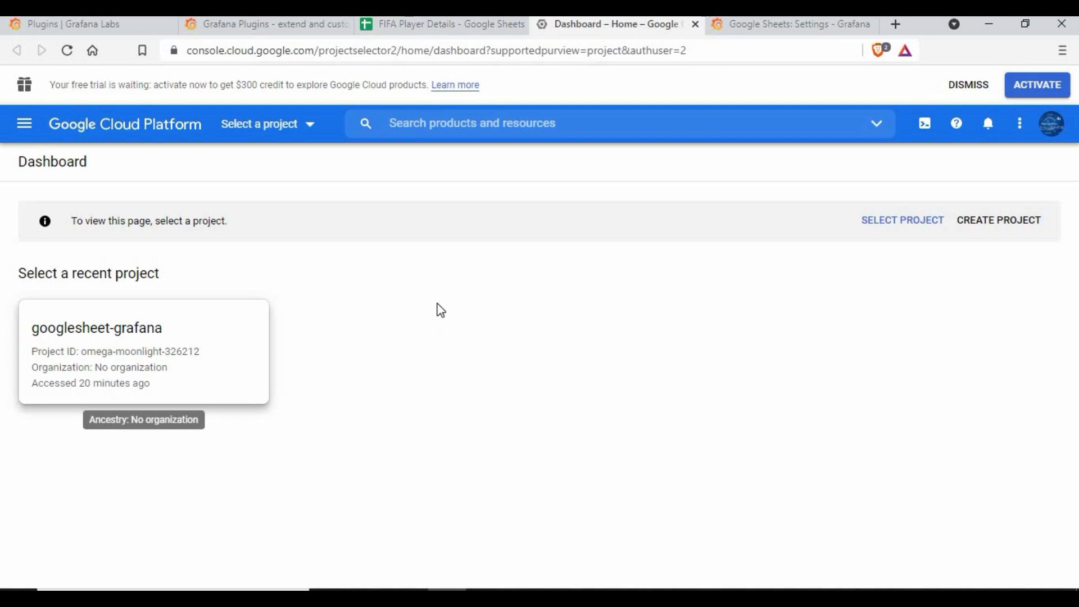
pyautogui.click(264, 304)
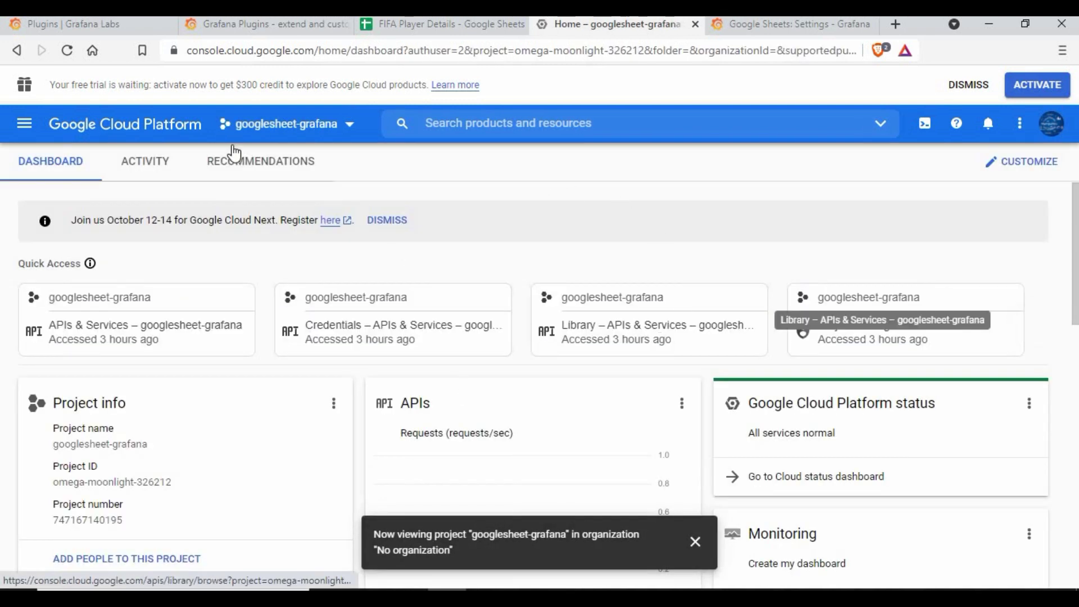
# - Go to APIs & Services > Credentials for the googlesheet-grafana project
pyautogui.click(327, 123)
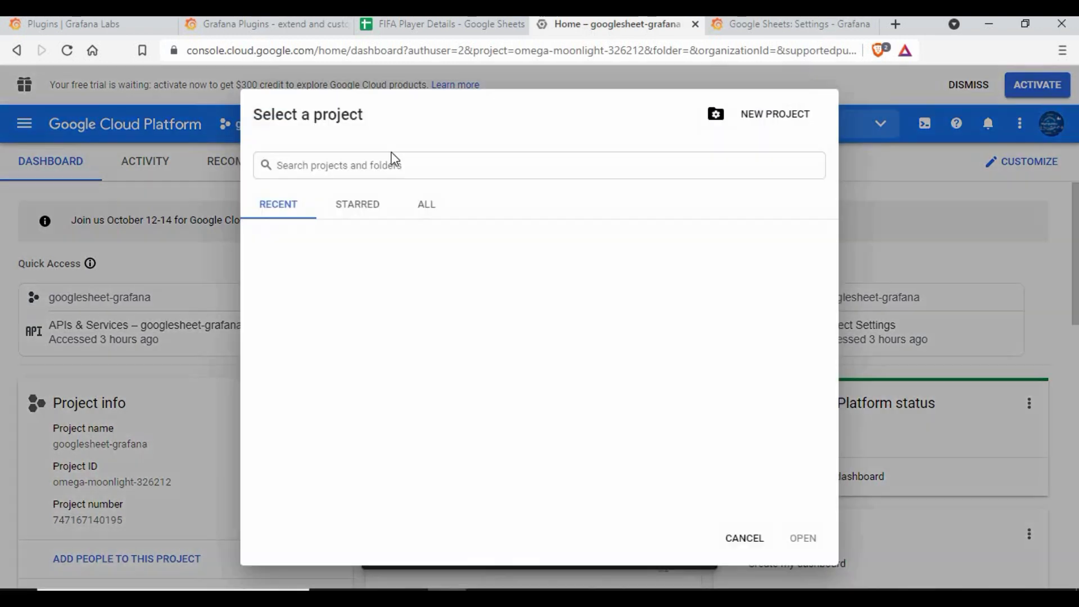
pyautogui.click(745, 539)
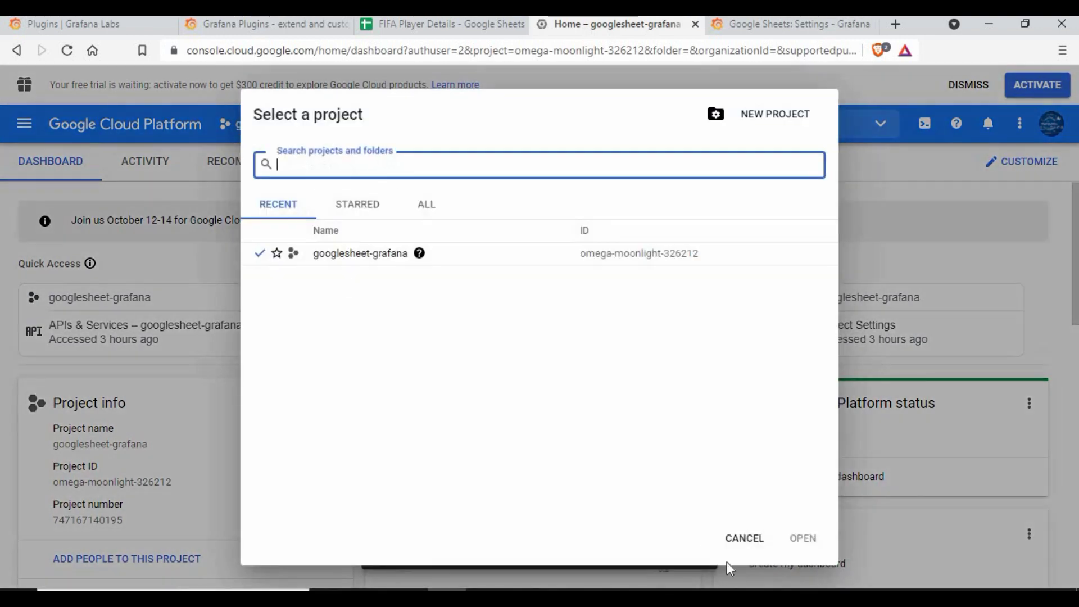
pyautogui.click(750, 538)
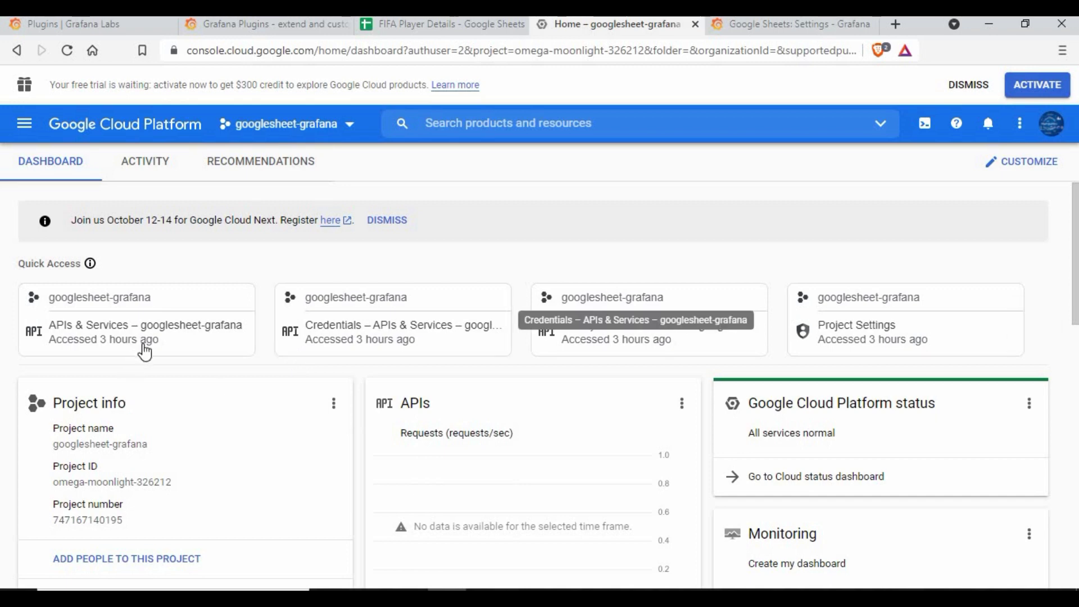
pyautogui.click(128, 305)
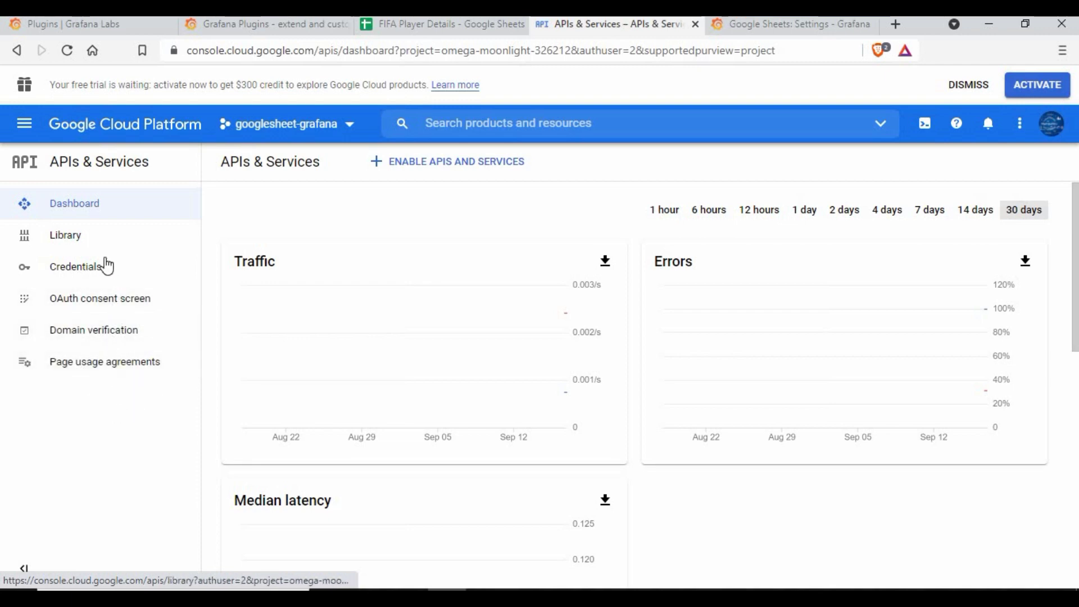
pyautogui.click(89, 271)
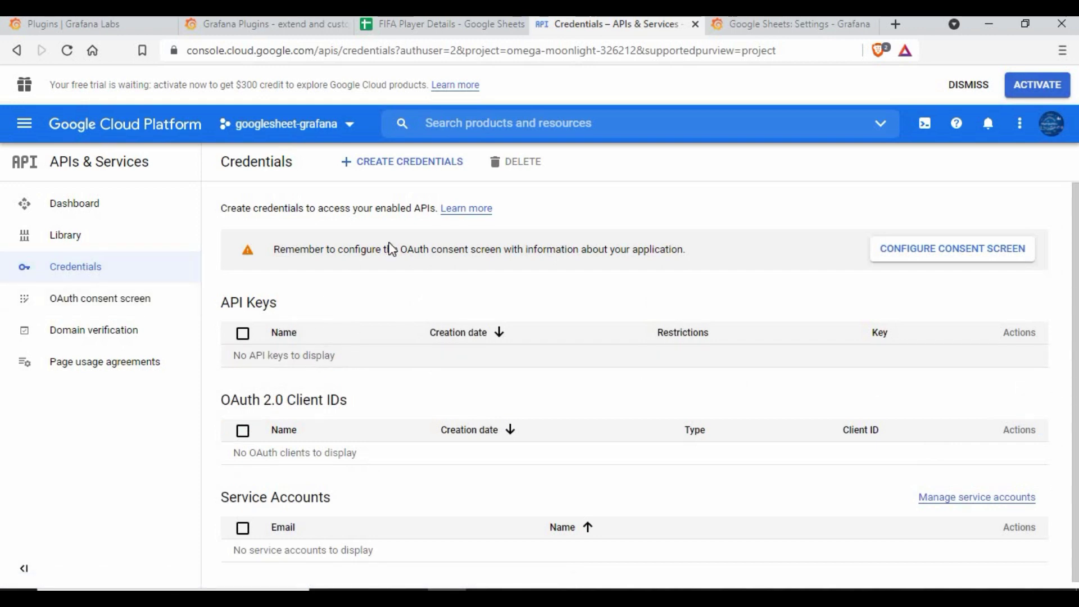
# - Create a new API key (API key 1) and copy its value
pyautogui.click(395, 163)
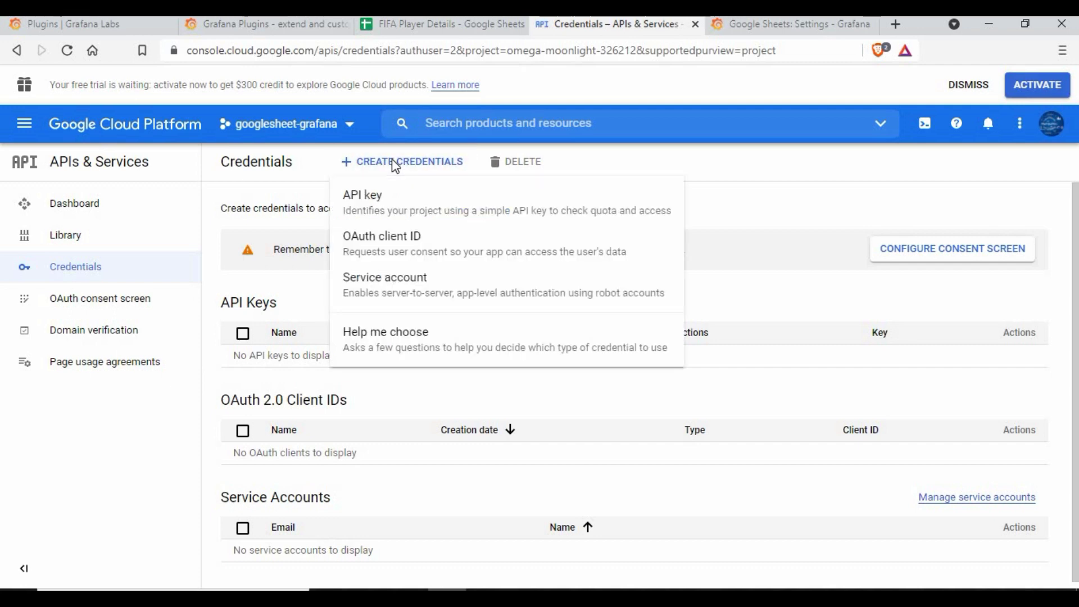
pyautogui.click(363, 207)
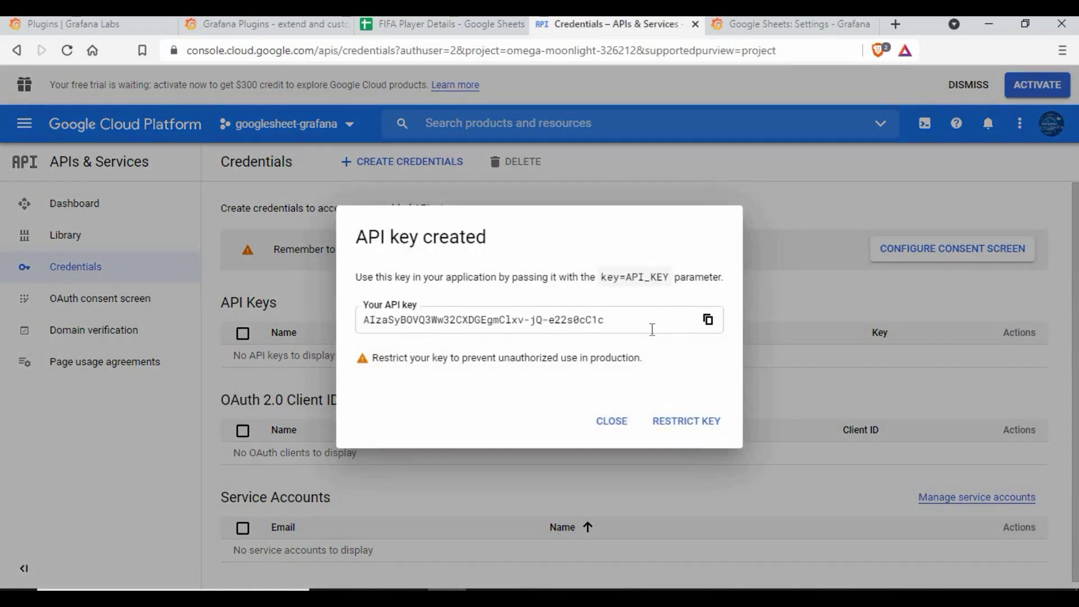
pyautogui.click(709, 320)
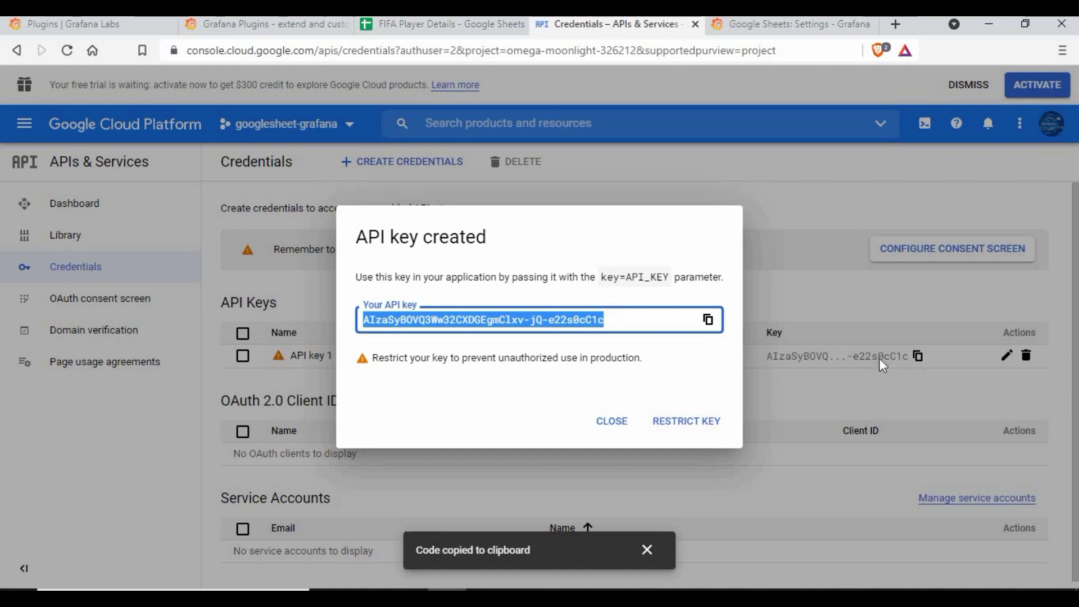
# - Save API key 1 with 'Don't restrict key' so it has no API restrictions
pyautogui.click(686, 422)
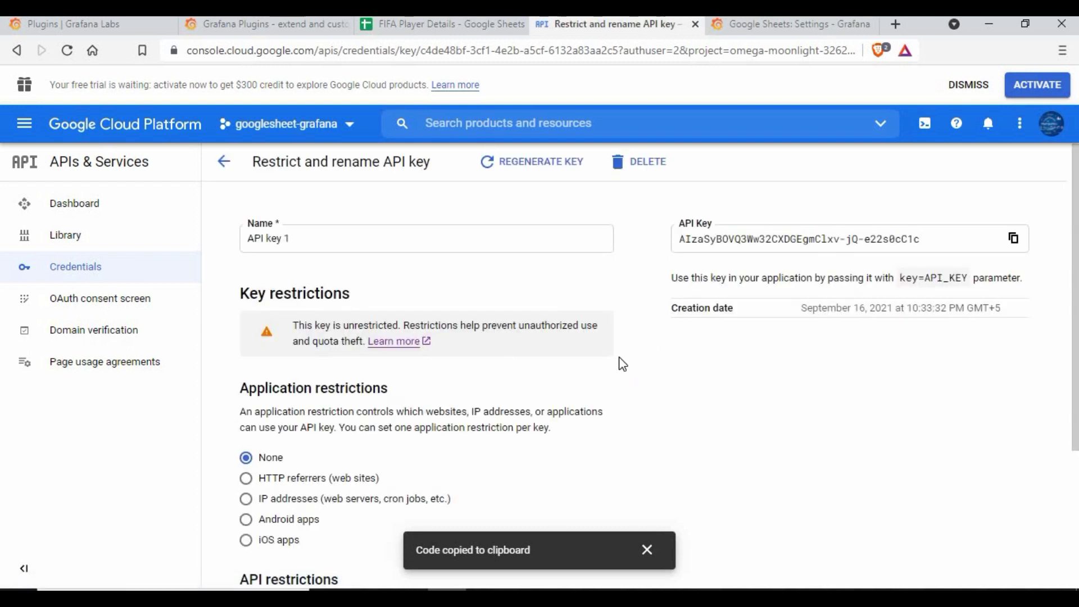
pyautogui.scroll(-3, 622, 364)
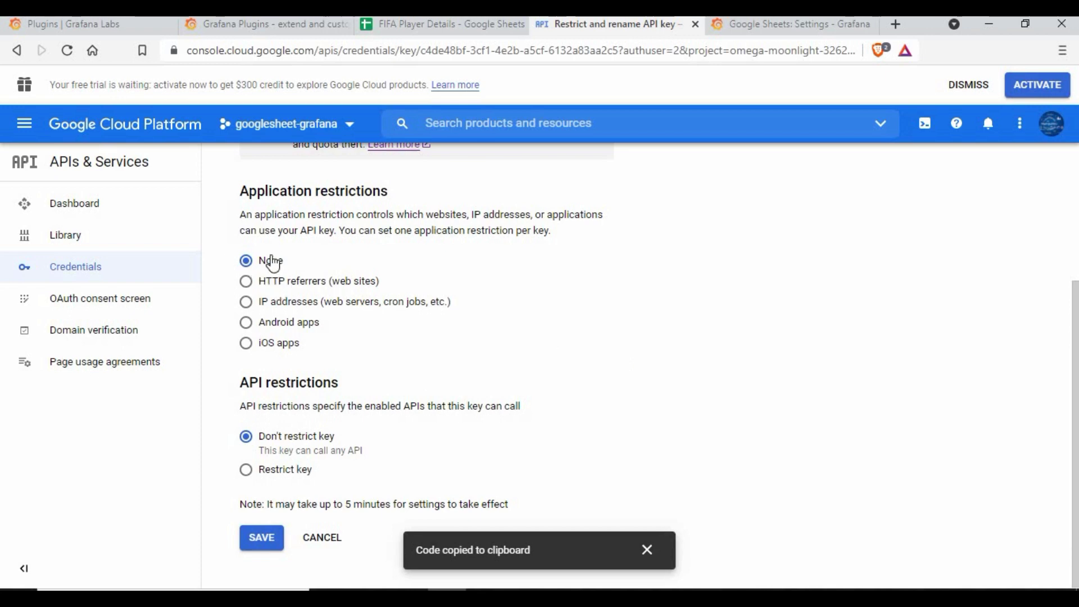
pyautogui.click(246, 474)
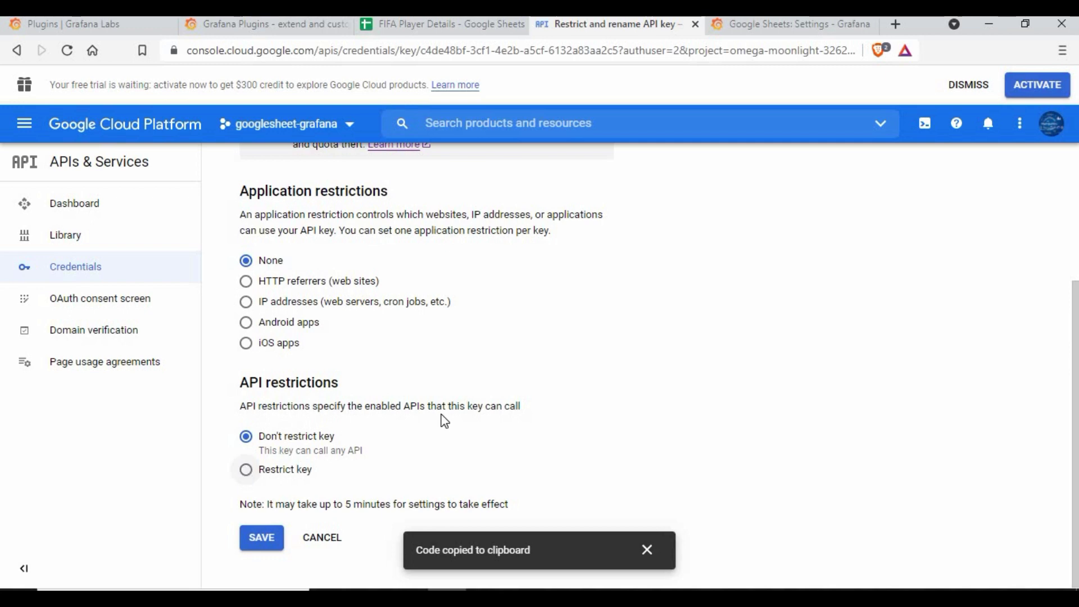
pyautogui.scroll(-1, 356, 436)
pyautogui.click(361, 433)
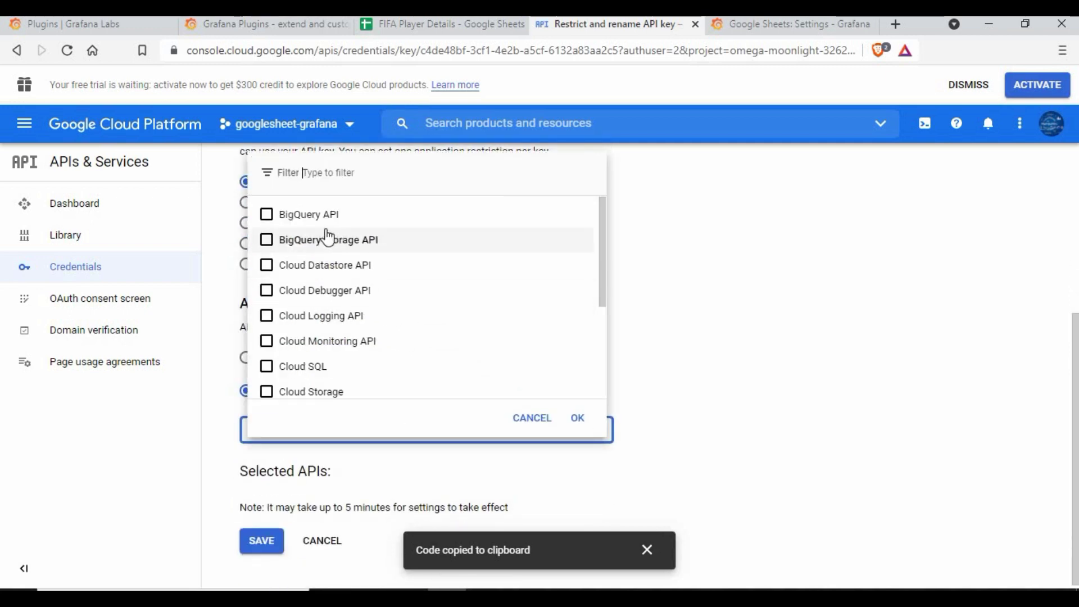
pyautogui.scroll(-3, 352, 349)
pyautogui.scroll(3, 354, 354)
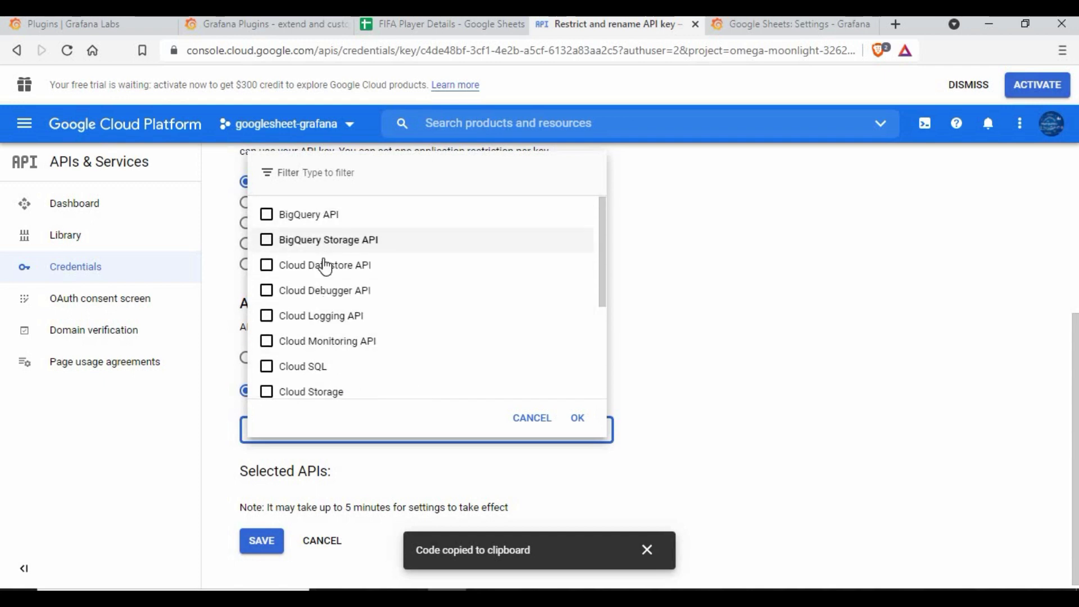
pyautogui.scroll(-3, 348, 315)
pyautogui.click(544, 422)
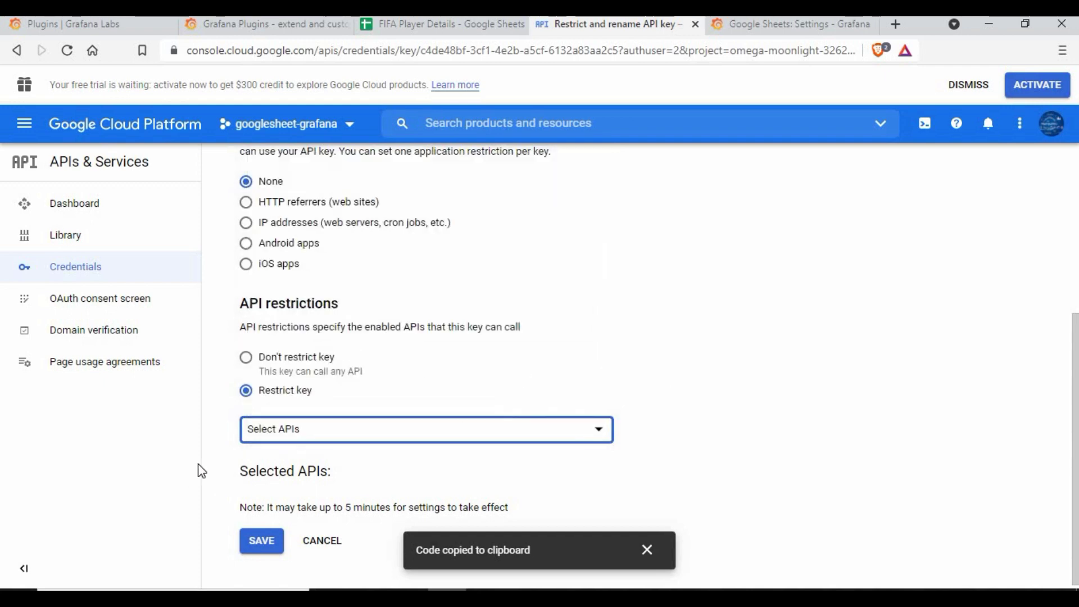
pyautogui.click(247, 359)
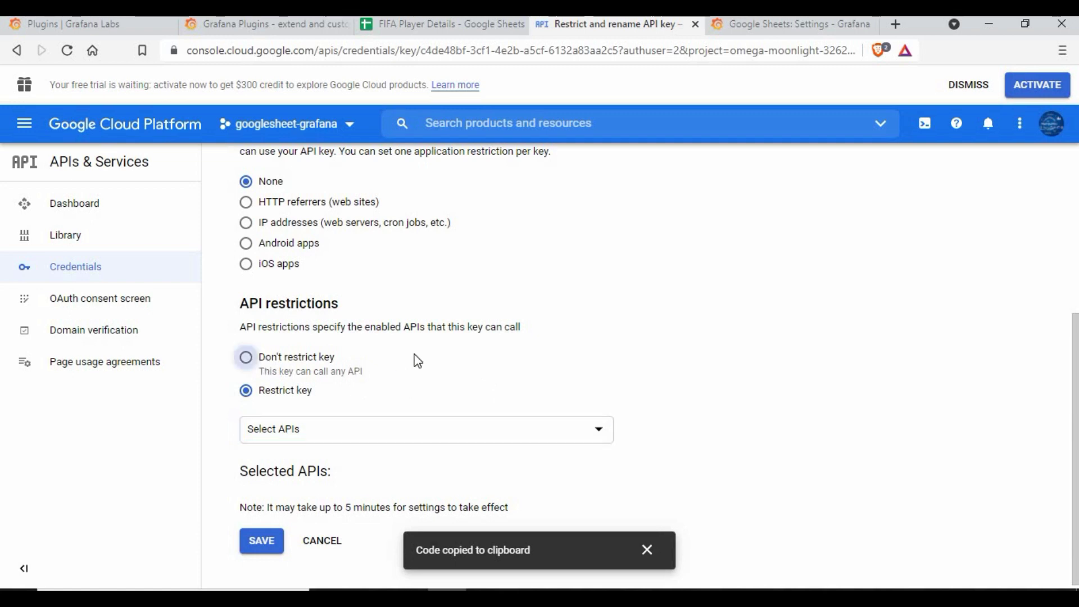
pyautogui.click(260, 543)
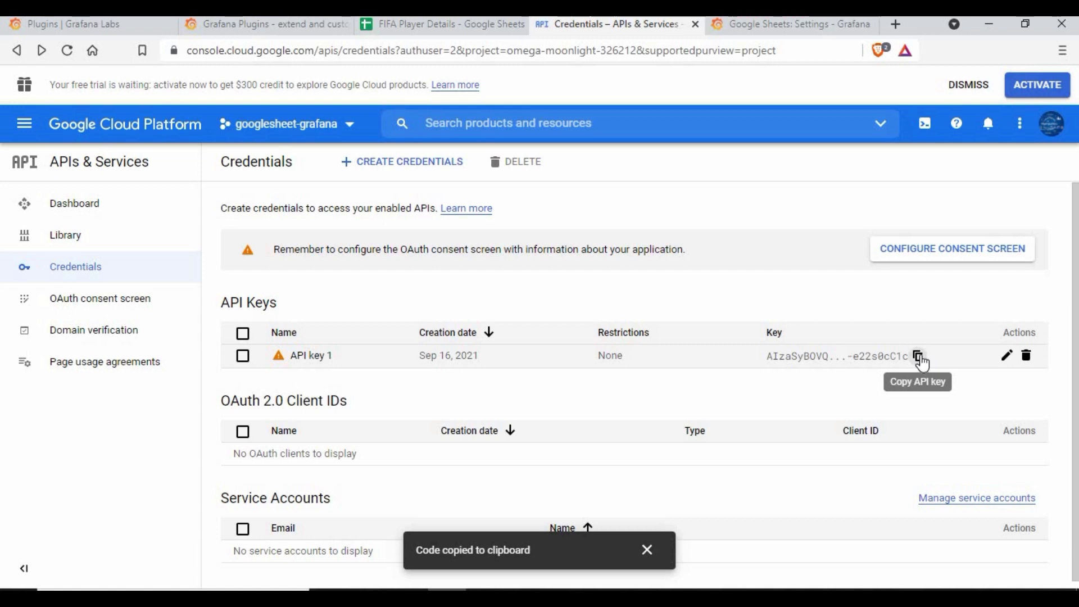
# - Find the Google Sheets API in the API library by searching 'goog', and enable it
pyautogui.click(90, 213)
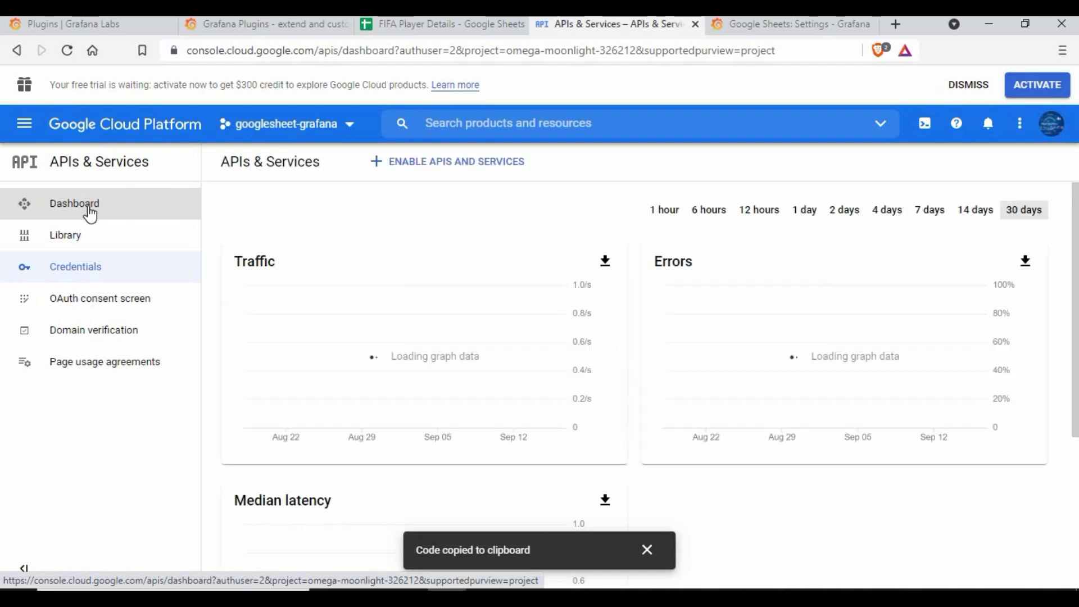
pyautogui.click(455, 167)
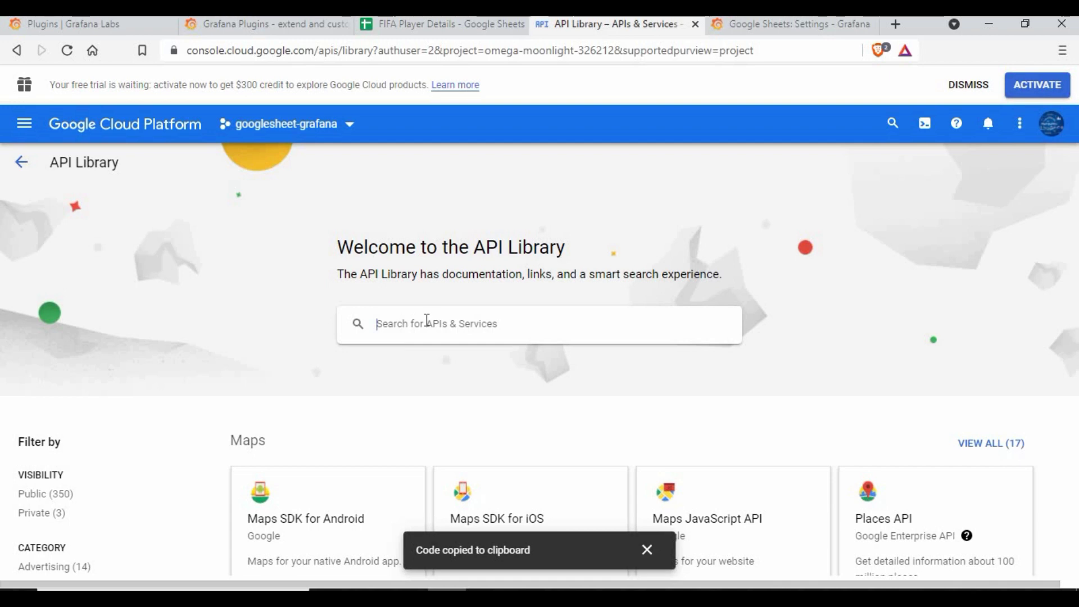
pyautogui.write('google sheet')
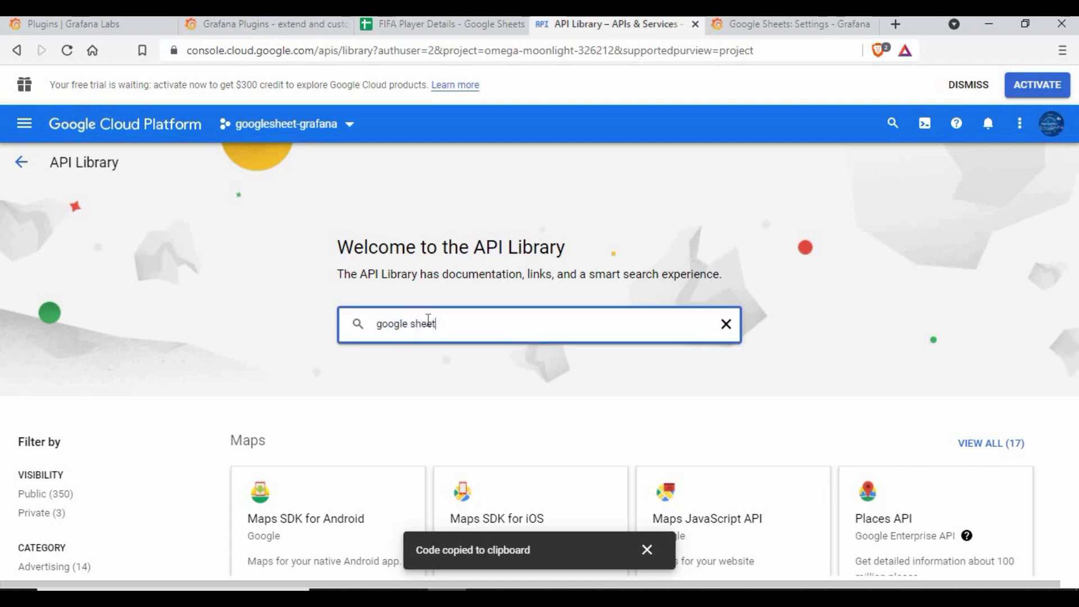
pyautogui.click(477, 355)
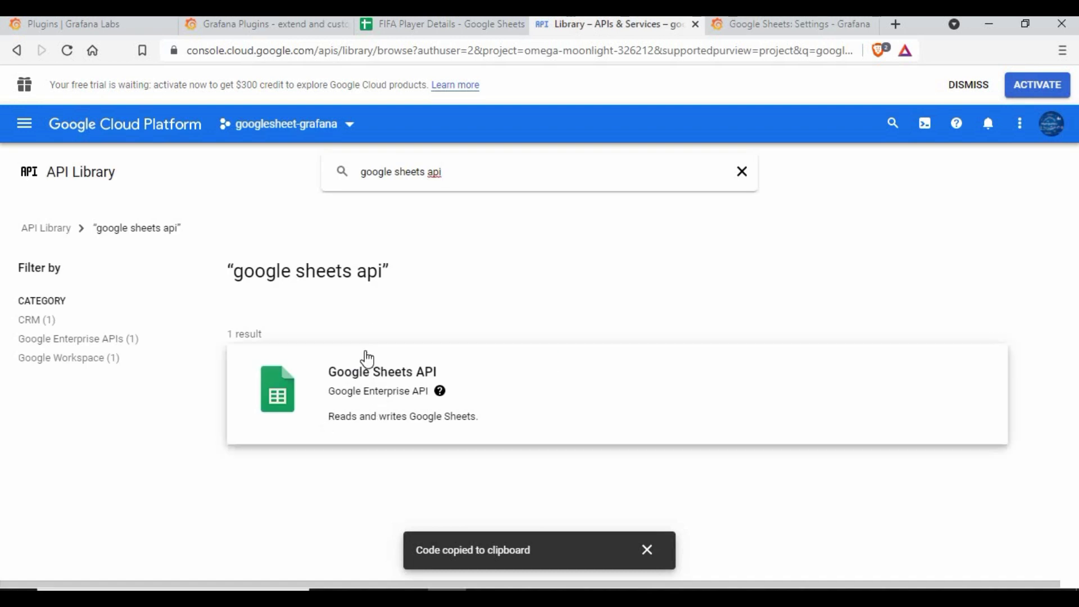
pyautogui.click(365, 379)
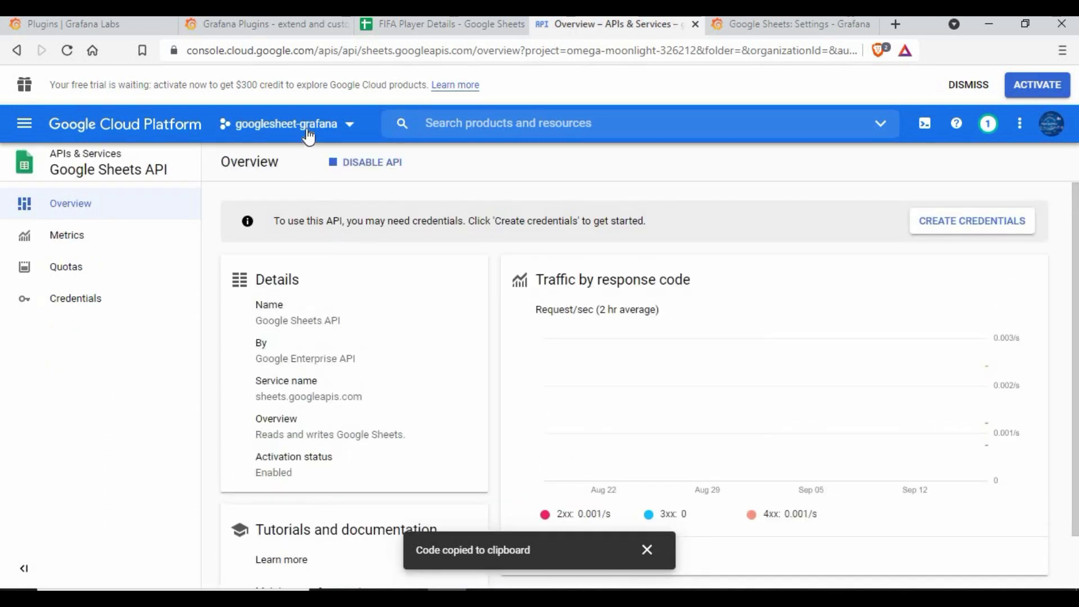
# - Copy API key 1's value from the Credentials page under APIs & Services
pyautogui.click(289, 129)
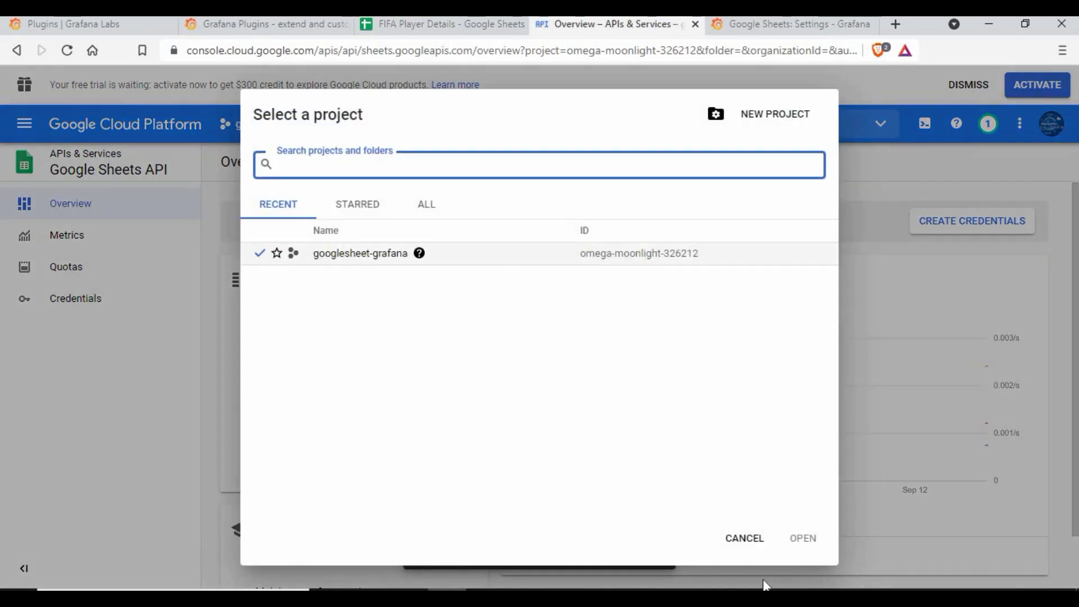
pyautogui.click(750, 543)
pyautogui.click(31, 124)
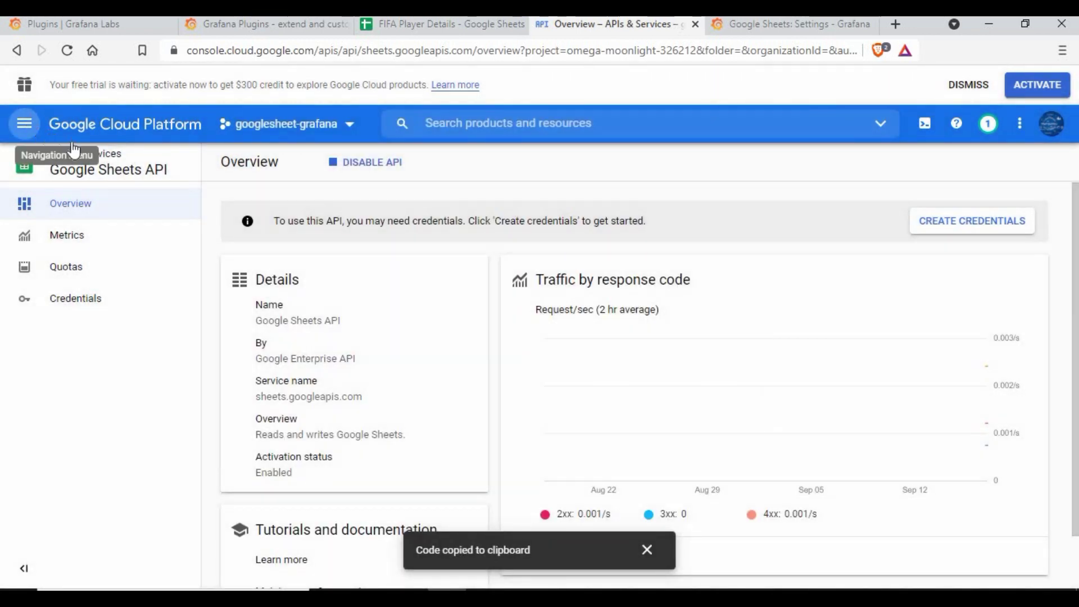
pyautogui.click(86, 179)
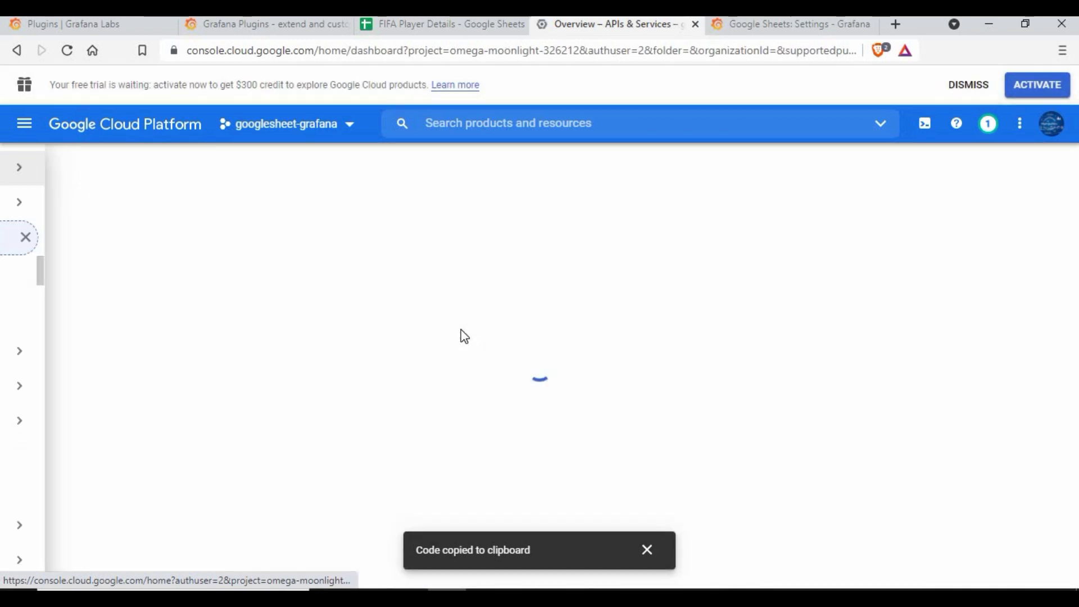
pyautogui.click(115, 309)
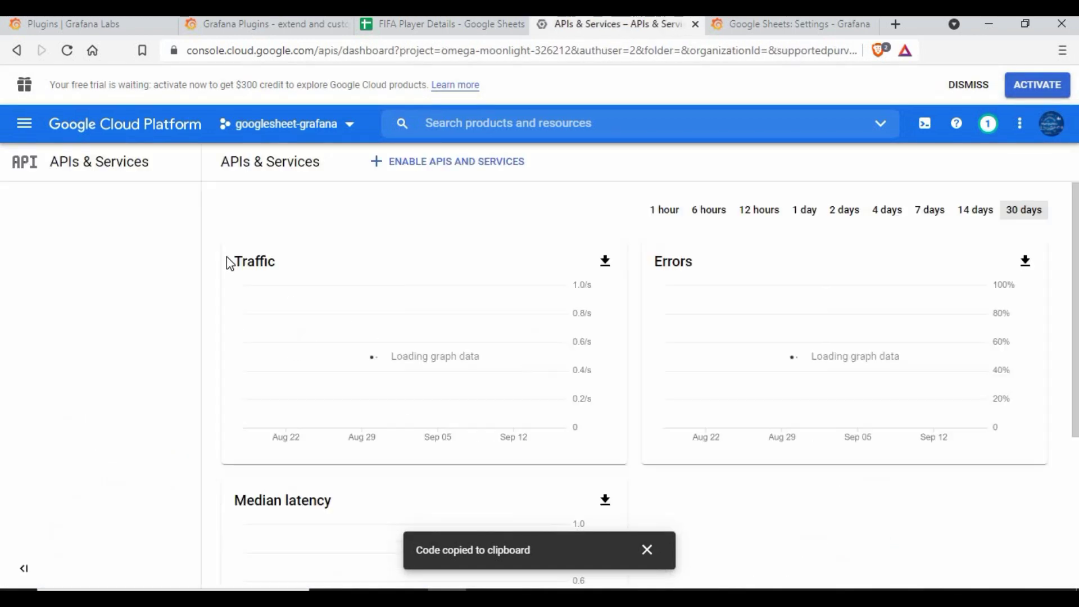
pyautogui.click(83, 267)
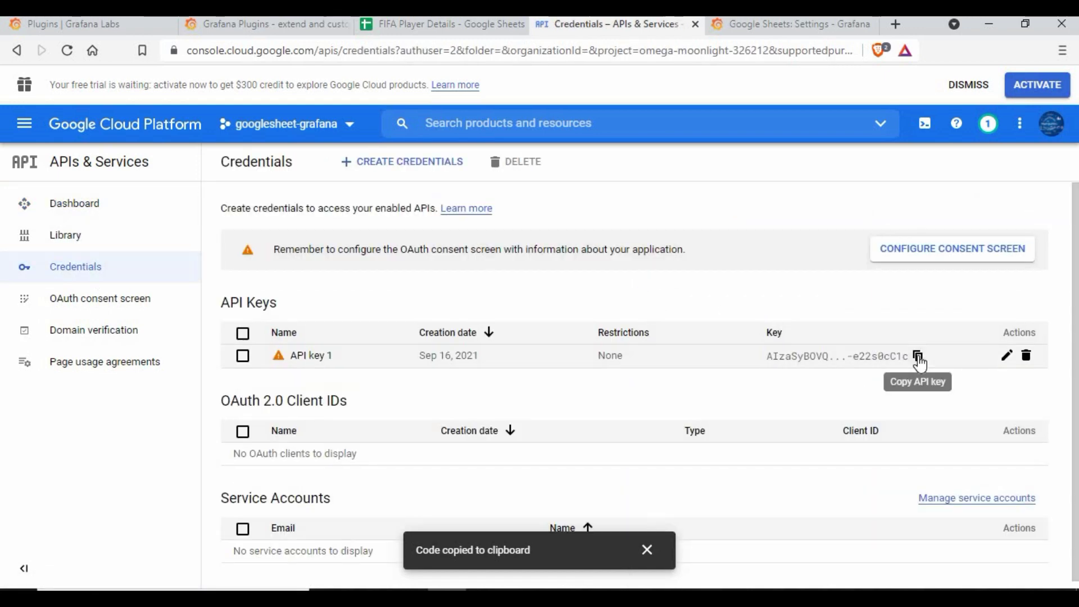
pyautogui.click(918, 356)
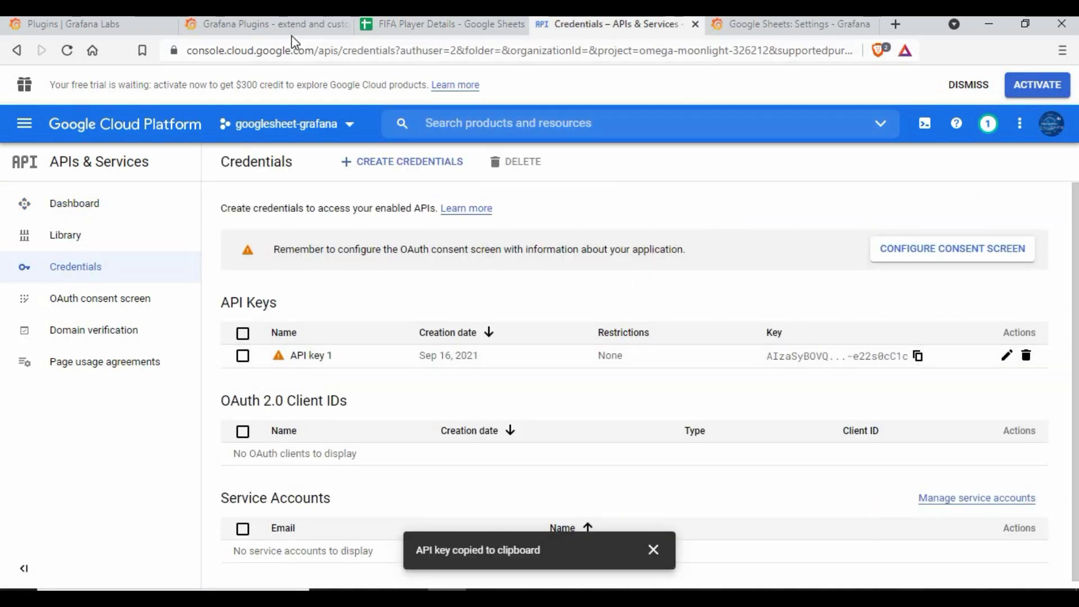
pyautogui.click(779, 28)
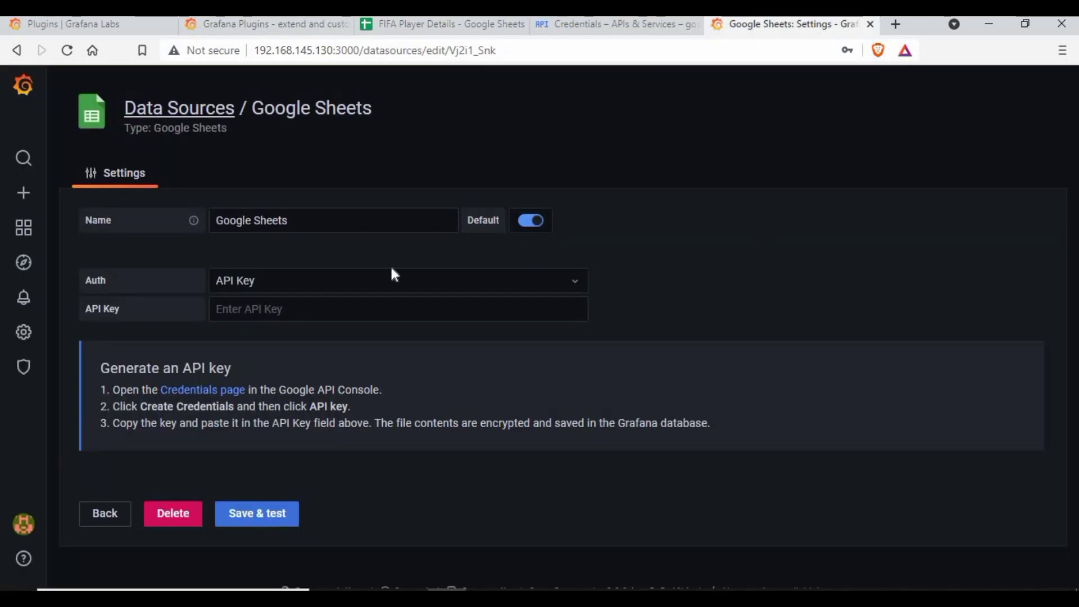
# - Paste the copied key into the data source's API Key field and run Save & test
pyautogui.click(267, 312)
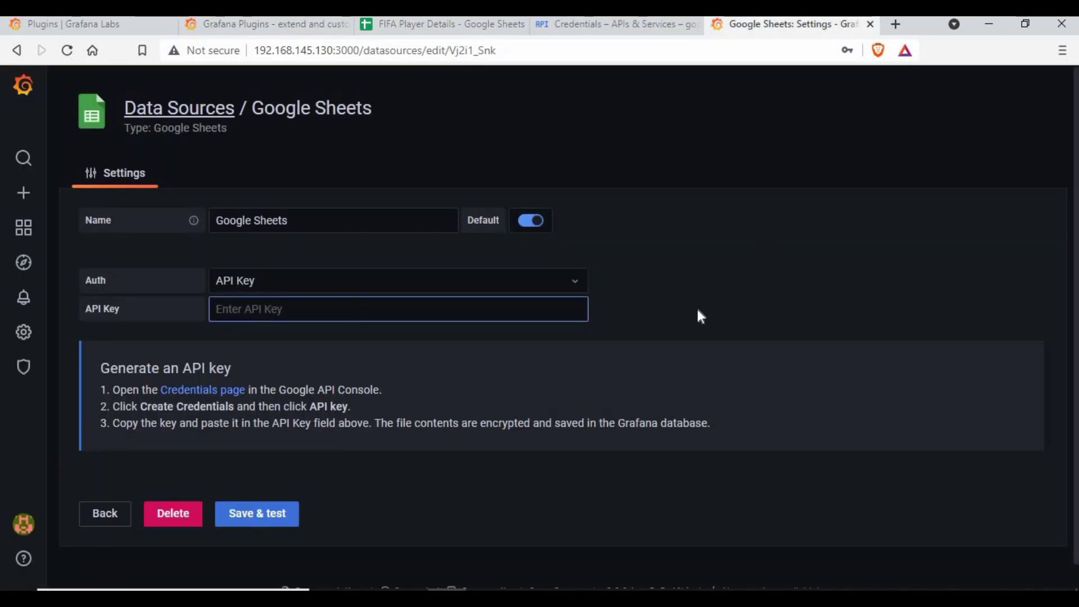
pyautogui.hotkey('ctrl', 'v')
pyautogui.click(747, 297)
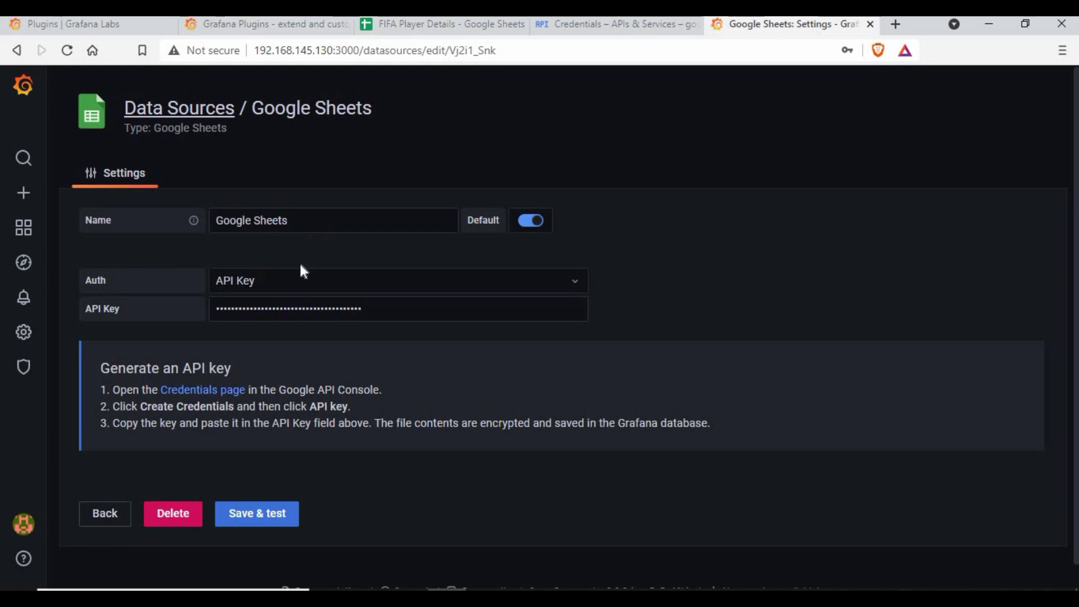
pyautogui.click(270, 513)
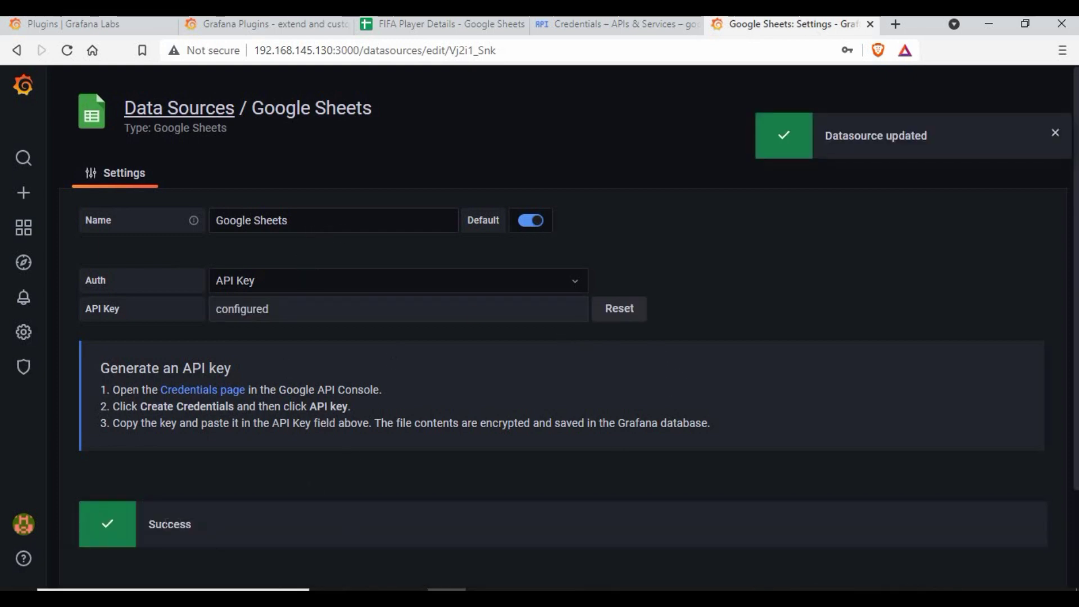
pyautogui.doubleClick(260, 520)
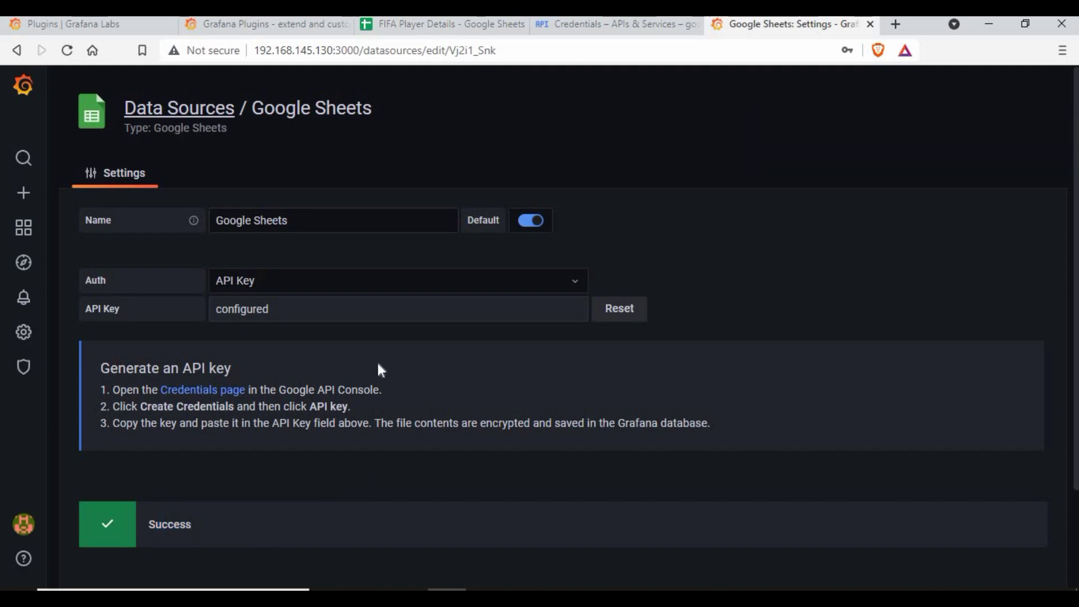
# - Create a new dashboard with an empty panel, then return to Explore with Google Sheets selected
pyautogui.moveTo(29, 235)
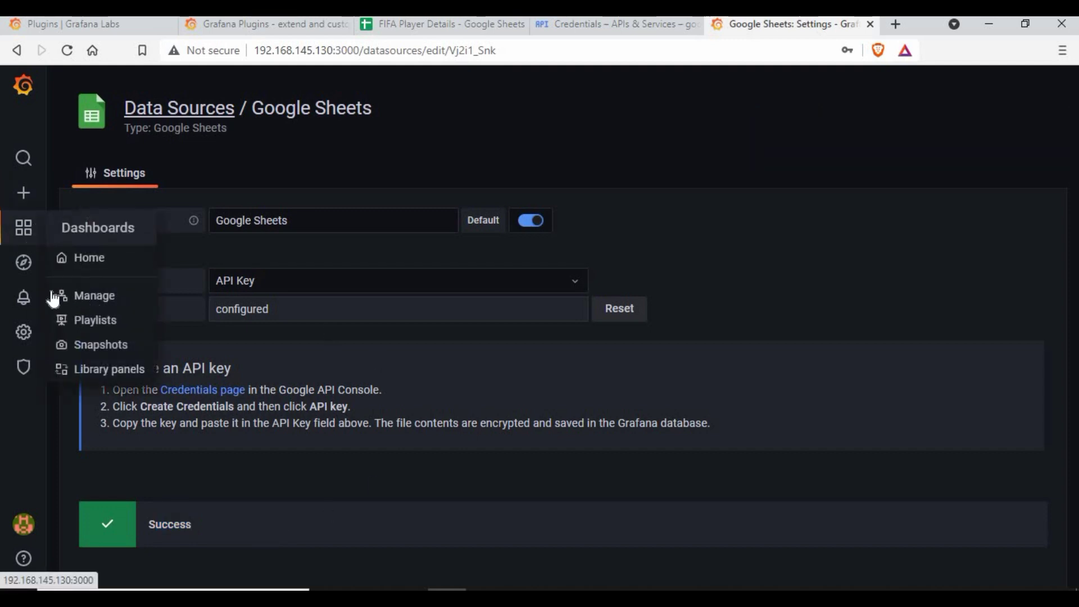
pyautogui.click(77, 272)
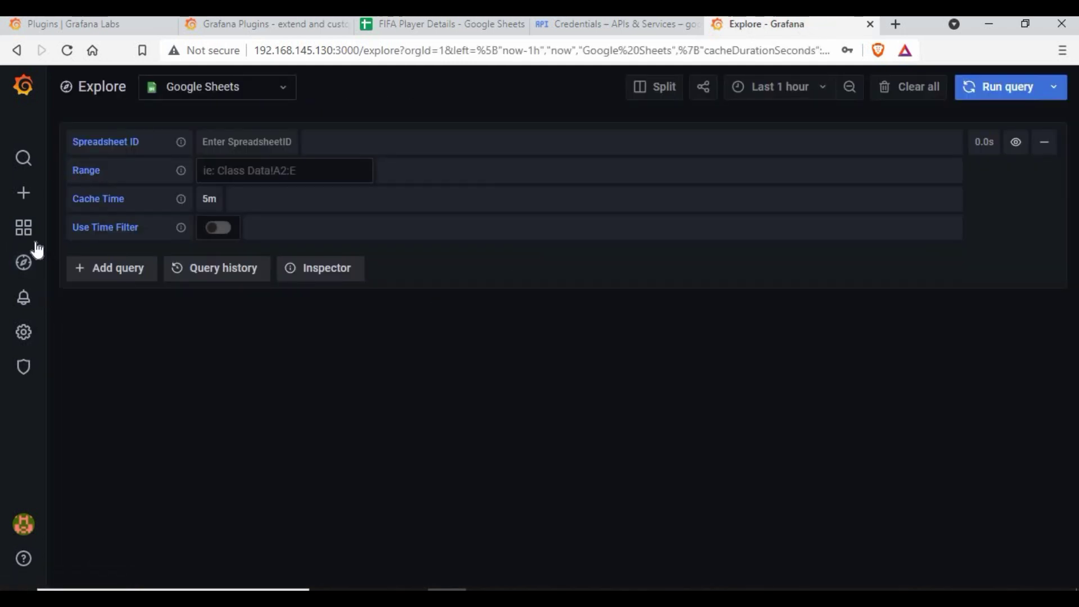
pyautogui.moveTo(23, 197)
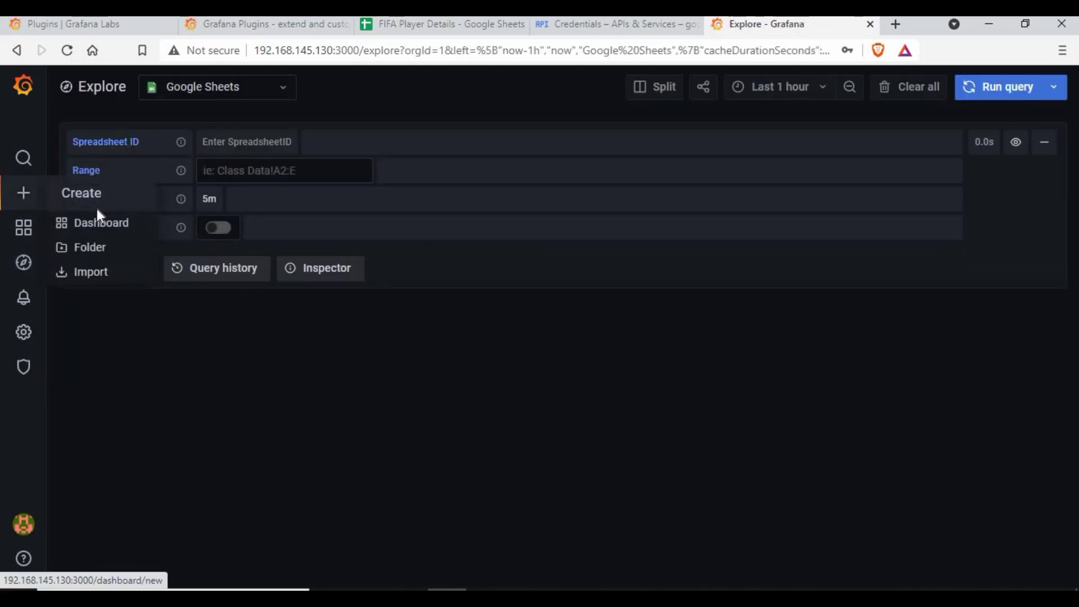
pyautogui.click(98, 225)
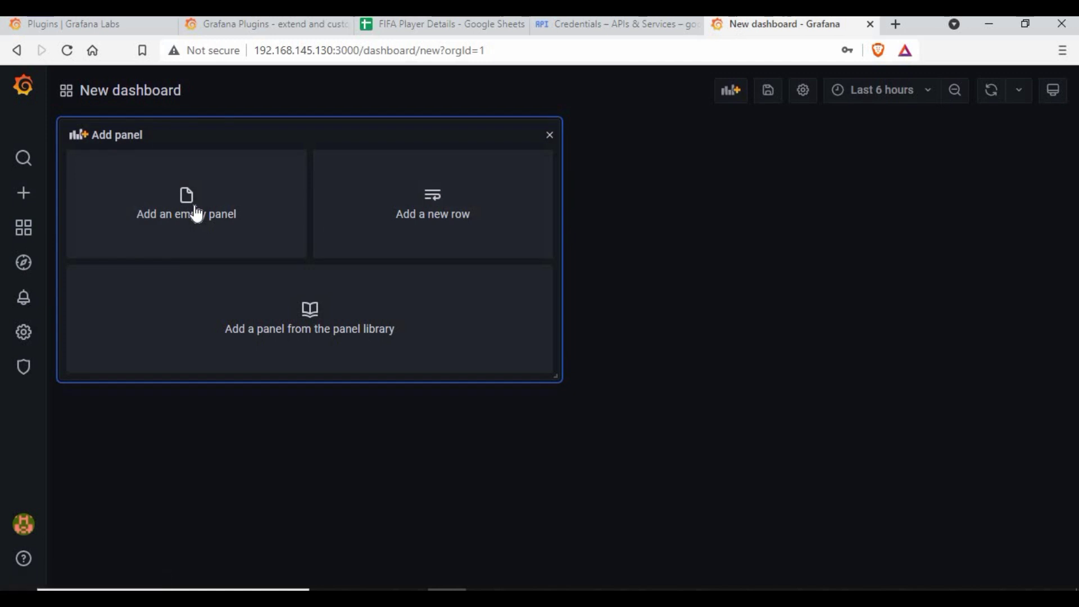
pyautogui.click(196, 211)
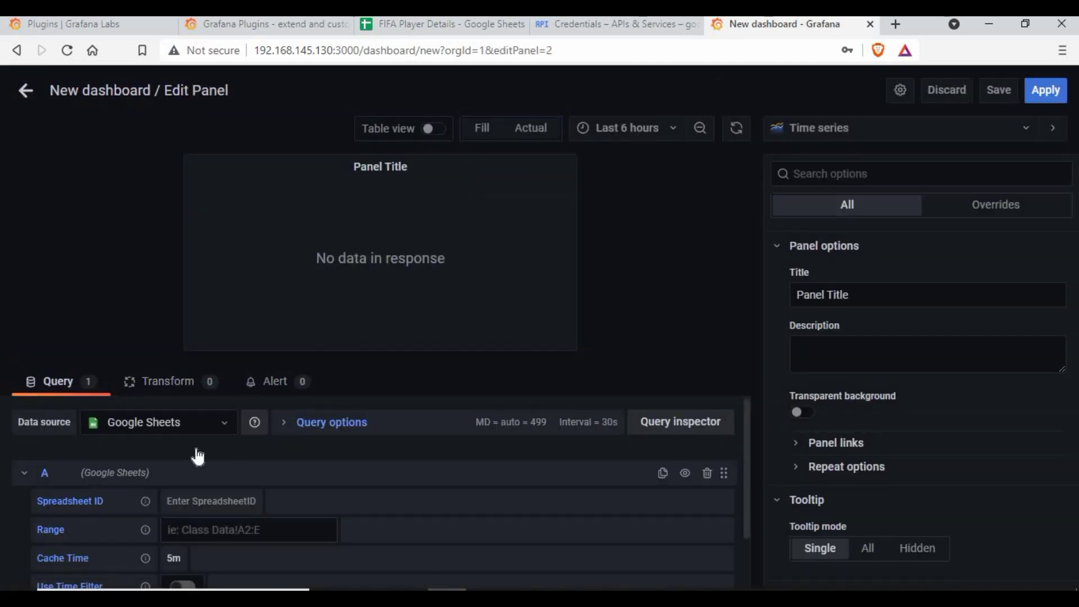
pyautogui.scroll(-2, 198, 457)
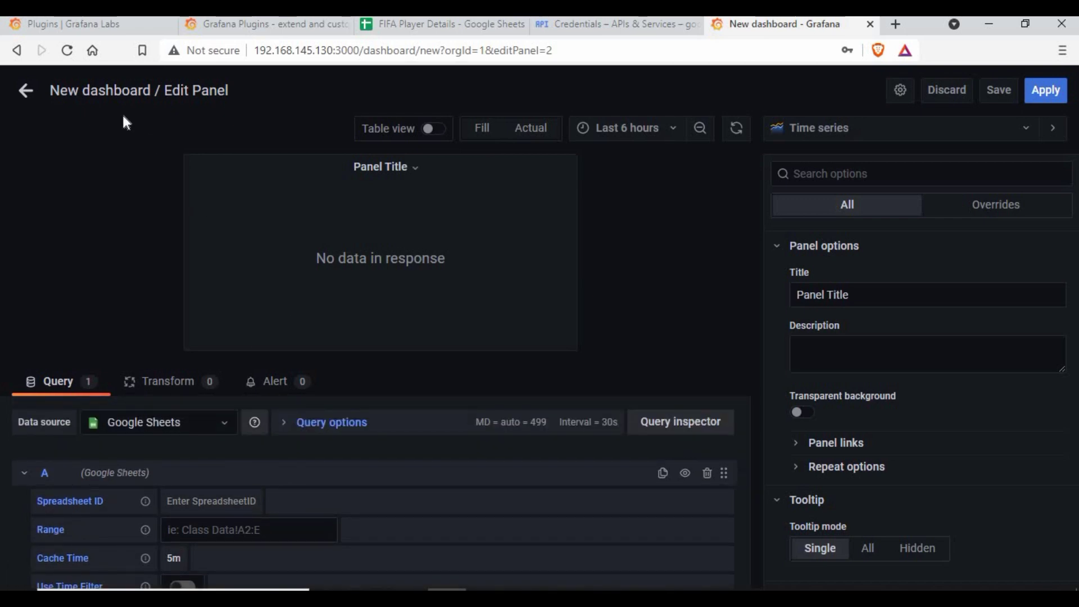
pyautogui.click(30, 93)
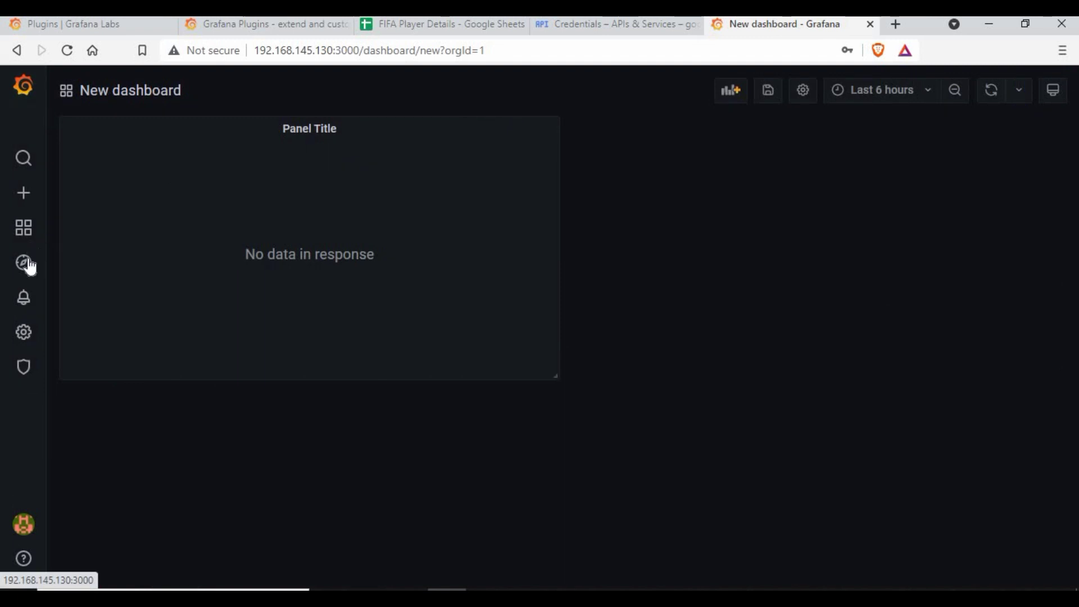
pyautogui.click(94, 269)
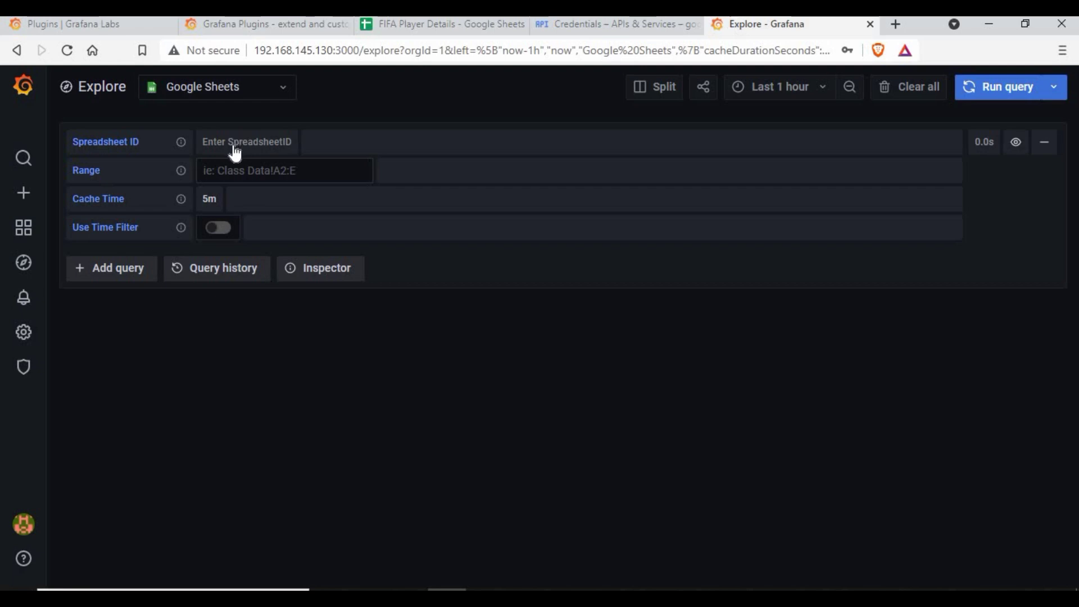
# - Copy the FIFA Player Details spreadsheet ID from its share link
pyautogui.click(401, 25)
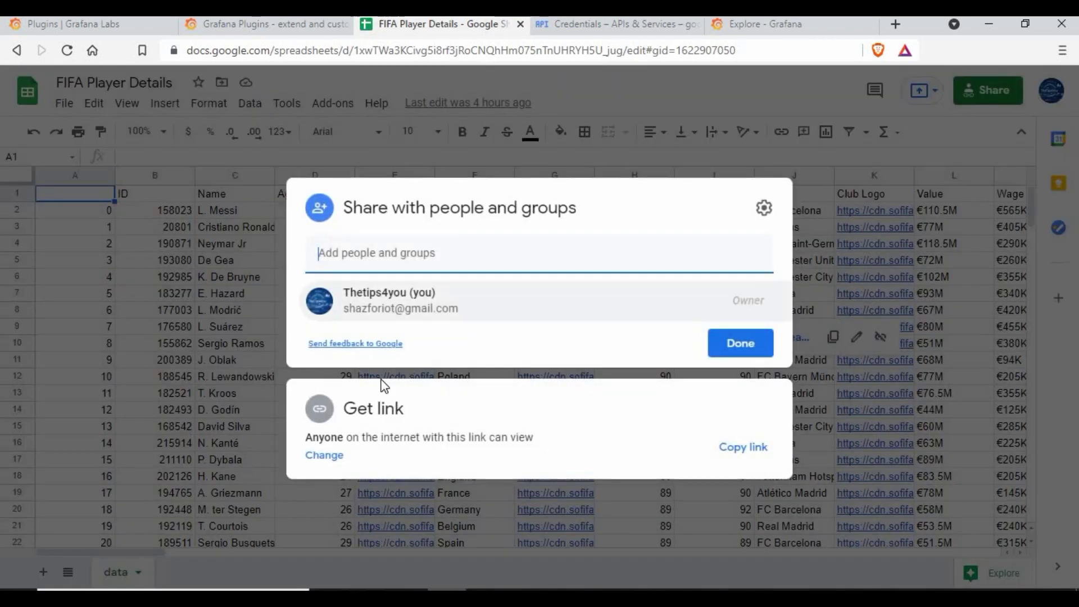
pyautogui.click(440, 412)
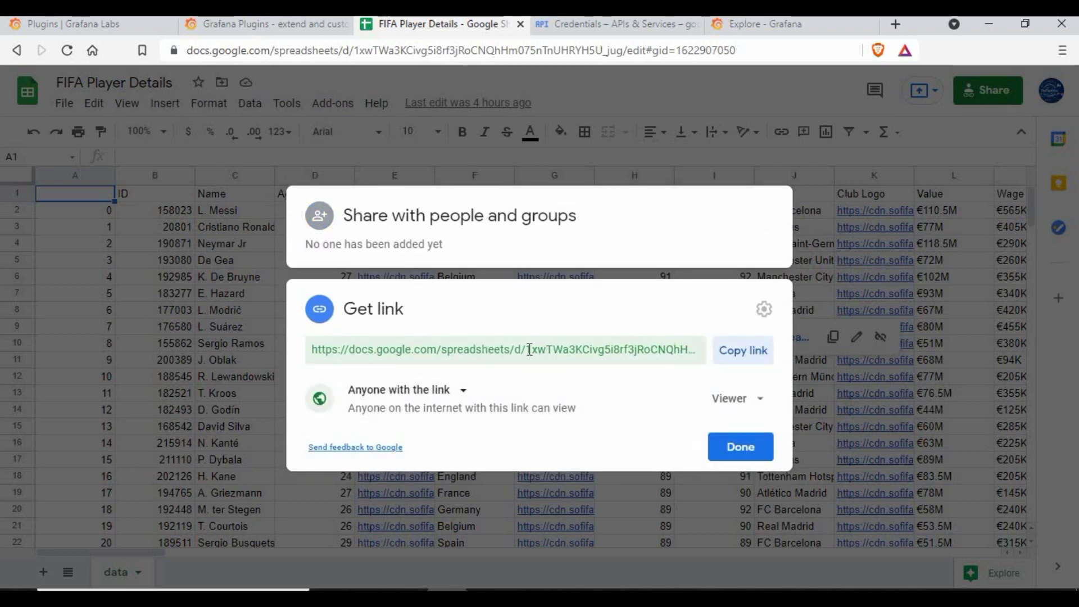
pyautogui.click(528, 350)
pyautogui.click(528, 350)
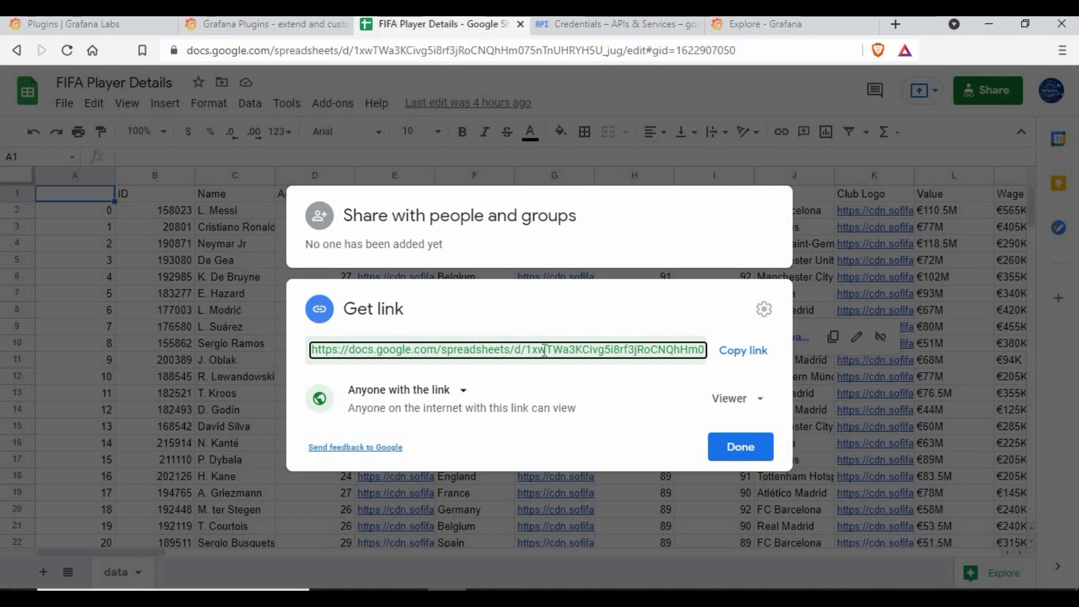
pyautogui.moveTo(526, 349); pyautogui.dragTo(611, 354)
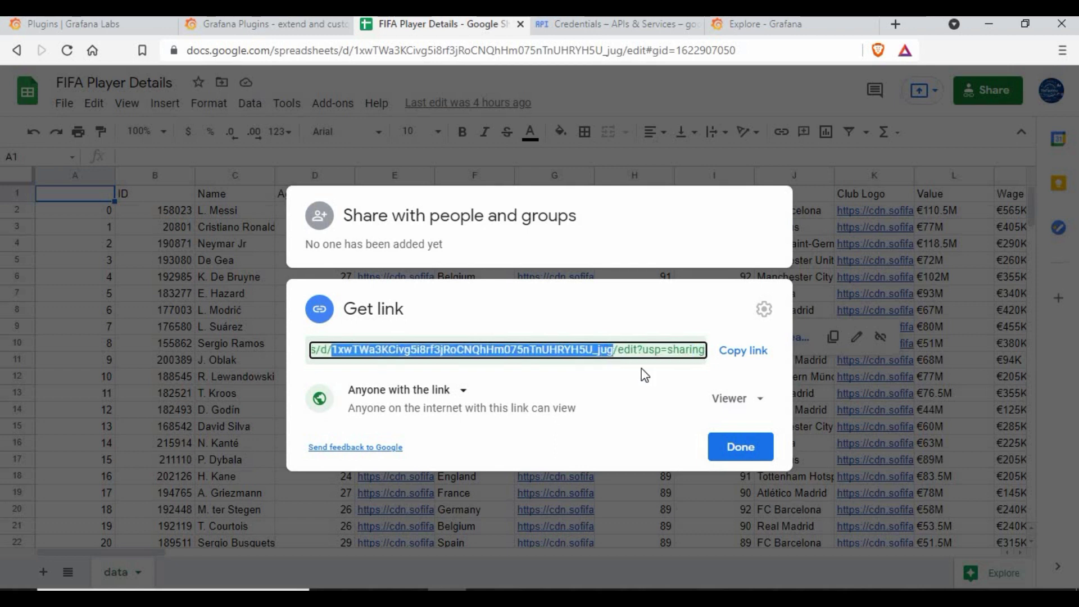
pyautogui.rightClick(604, 351)
pyautogui.click(728, 365)
# - Close the sharing dialog and return to Grafana Explore's Spreadsheet ID field
pyautogui.click(740, 447)
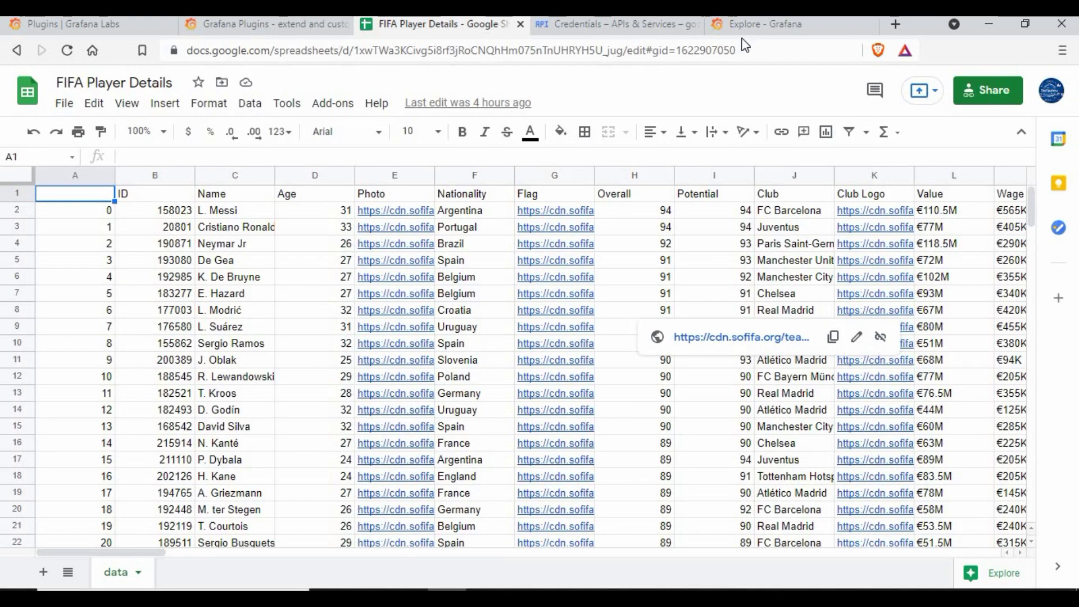
pyautogui.click(764, 24)
pyautogui.click(247, 145)
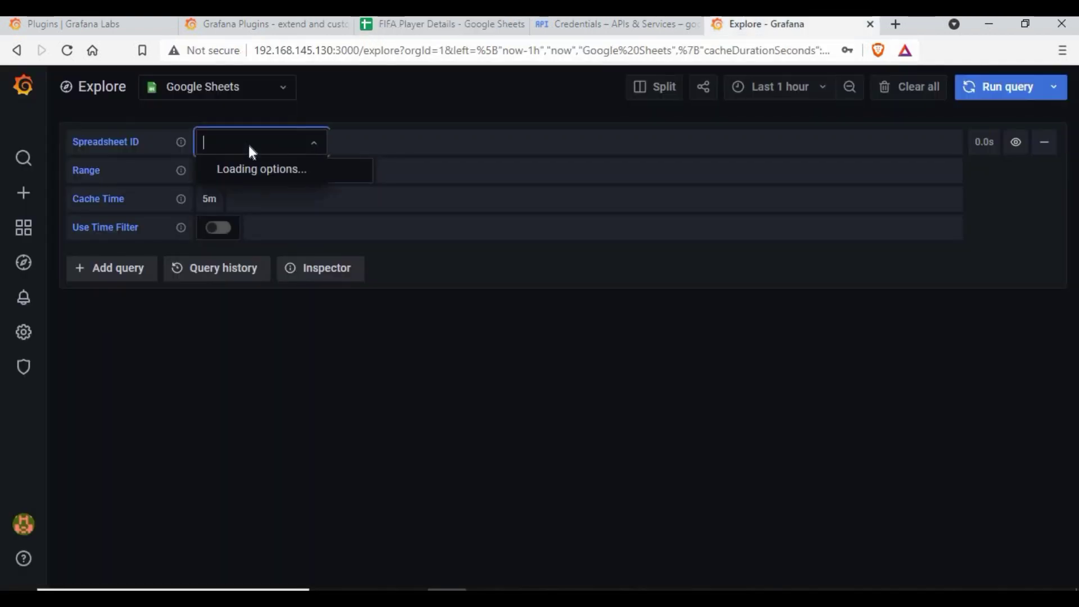
# - Paste the FIFA spreadsheet ID into Explore to load the player table, then return to the sheet
pyautogui.hotkey('ctrl', 'v')
pyautogui.press('Return')
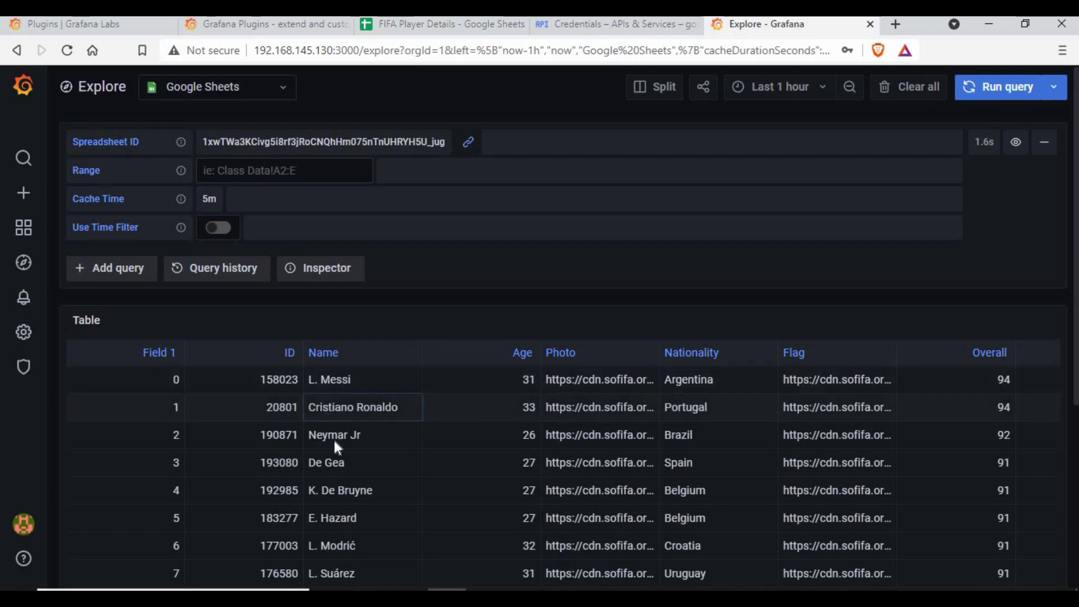
pyautogui.scroll(-4, 442, 467)
pyautogui.scroll(4, 424, 459)
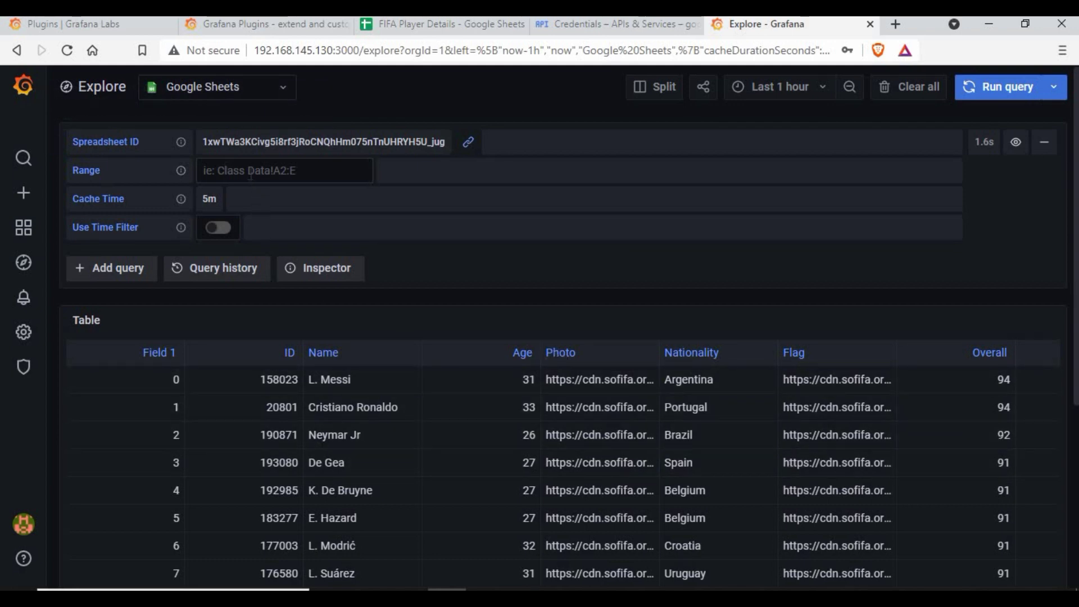
pyautogui.click(450, 23)
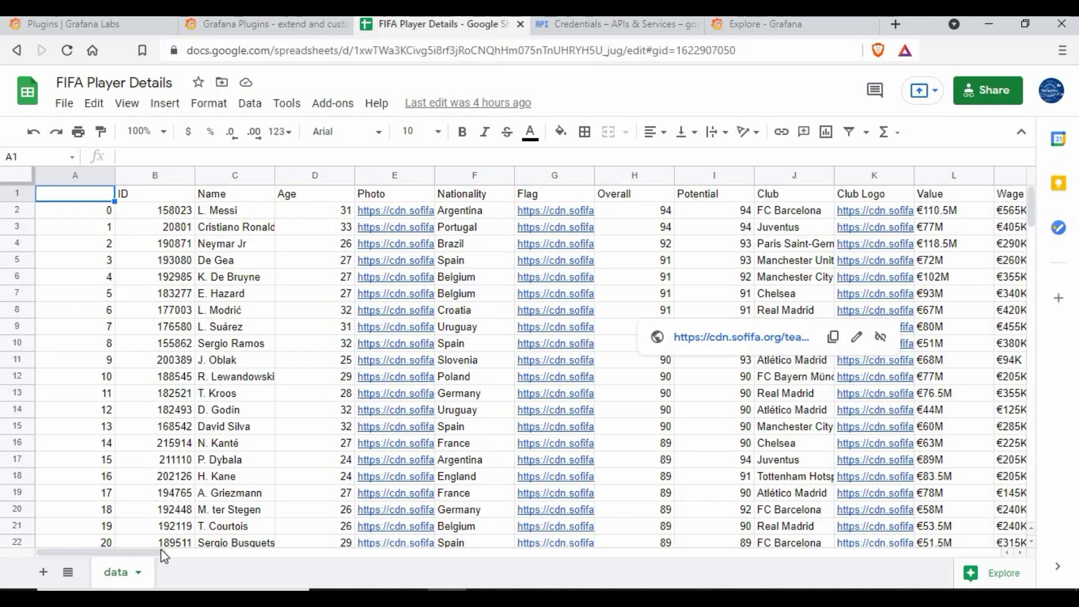
# - Query range data!A:C with 0s cache time and the time filter on
pyautogui.click(748, 25)
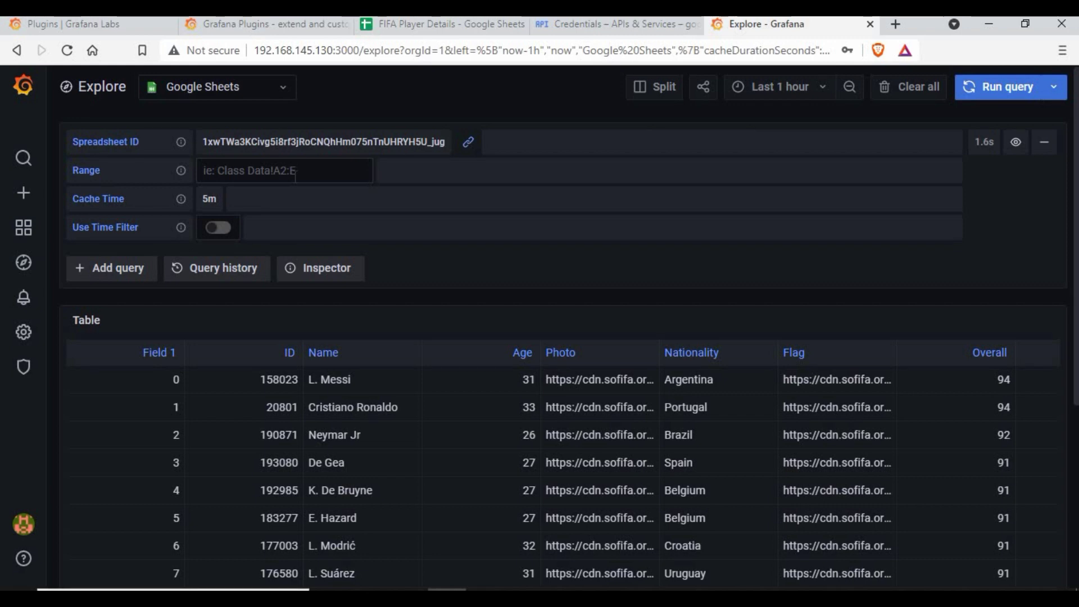
pyautogui.click(250, 175)
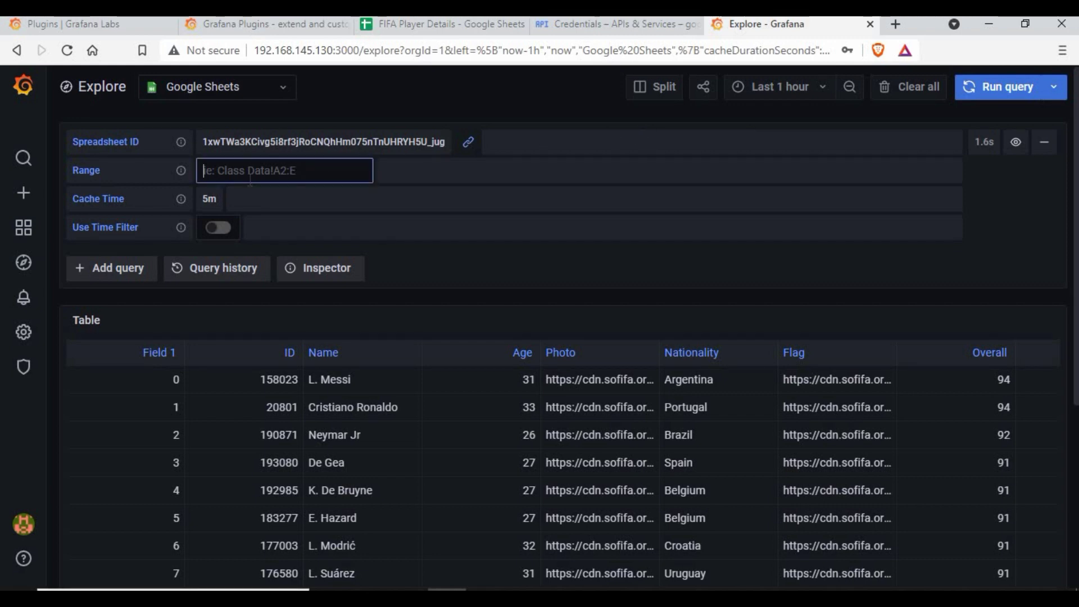
pyautogui.hotkey('ctrl', 'v')
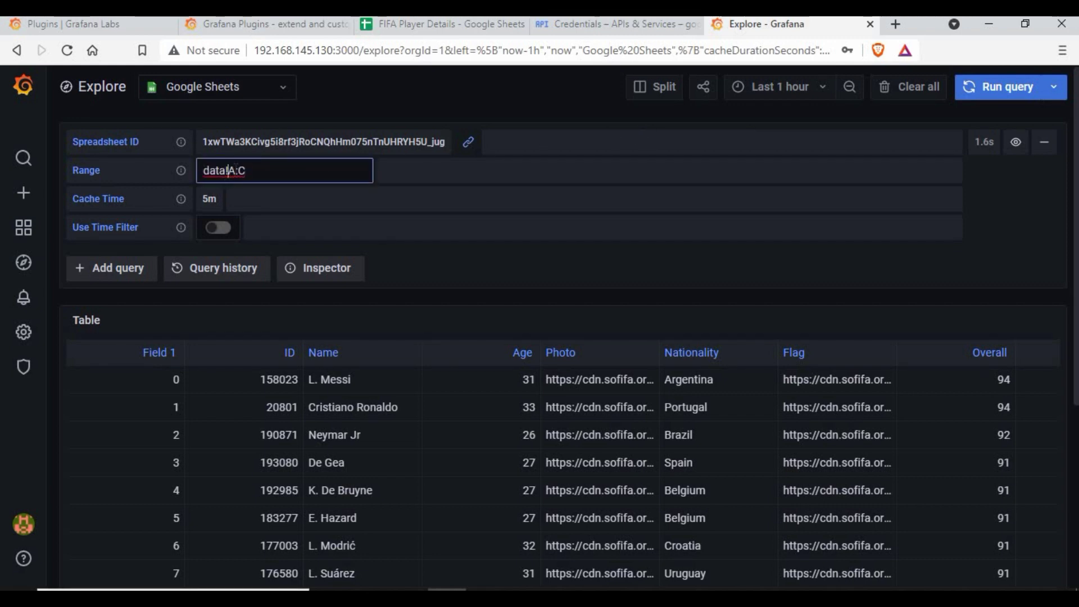
pyautogui.doubleClick(235, 170)
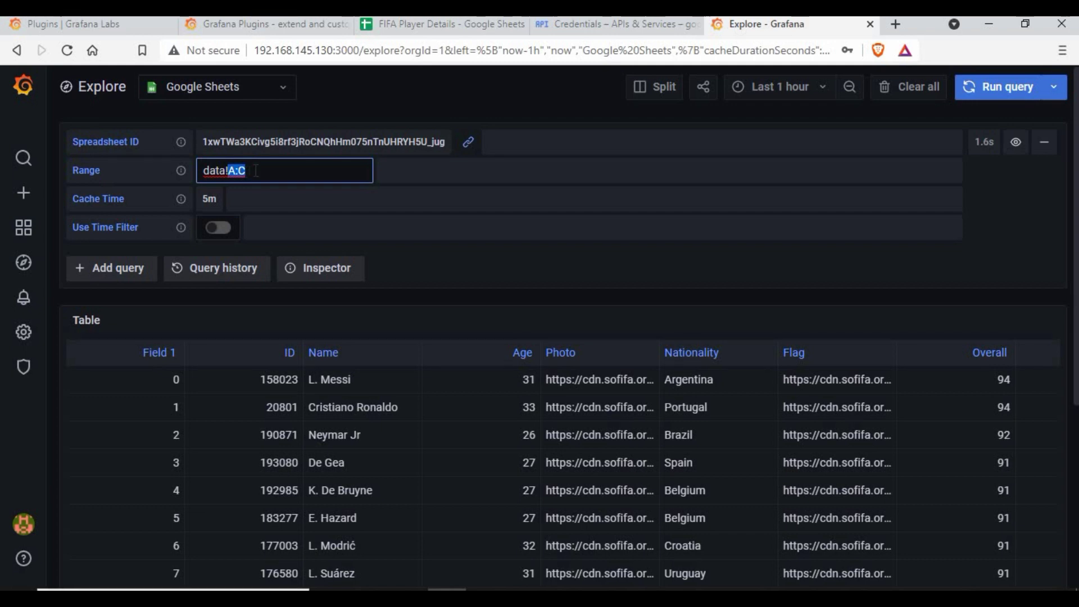
pyautogui.click(241, 175)
pyautogui.click(212, 203)
pyautogui.click(213, 202)
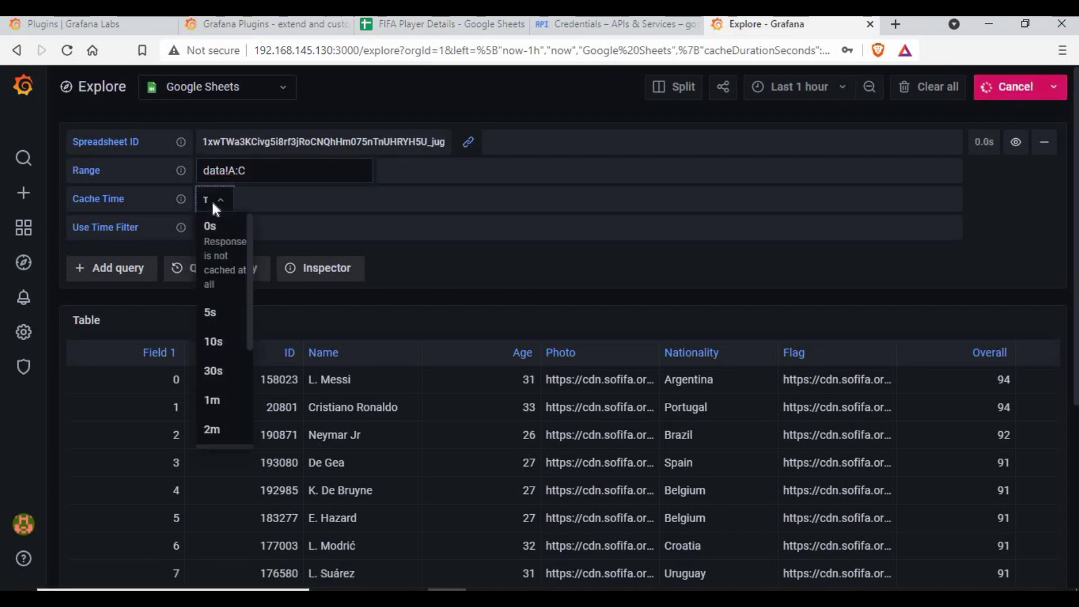
pyautogui.click(210, 227)
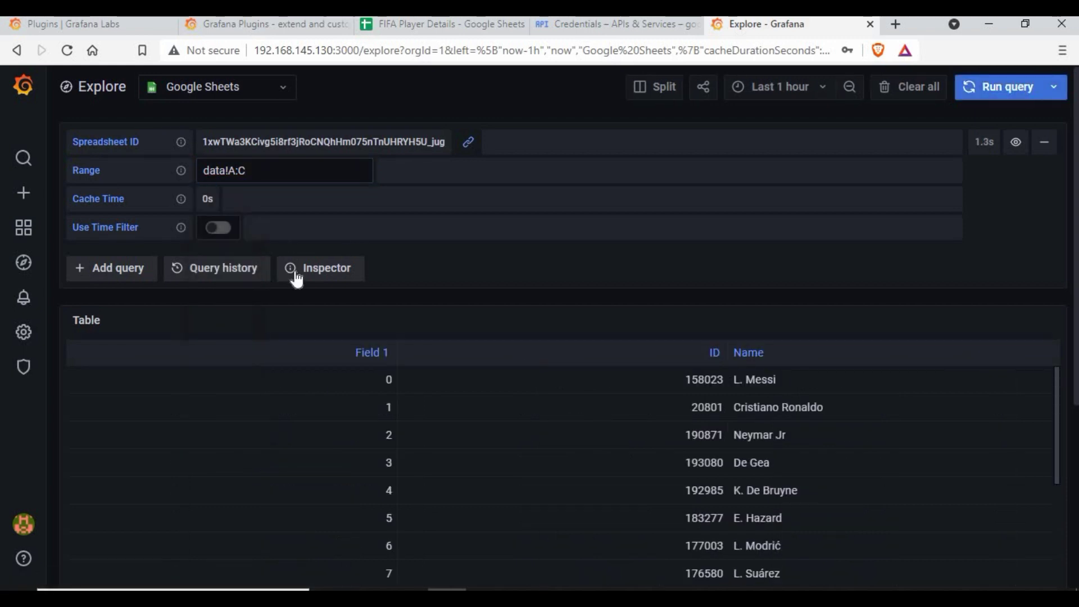
pyautogui.click(216, 227)
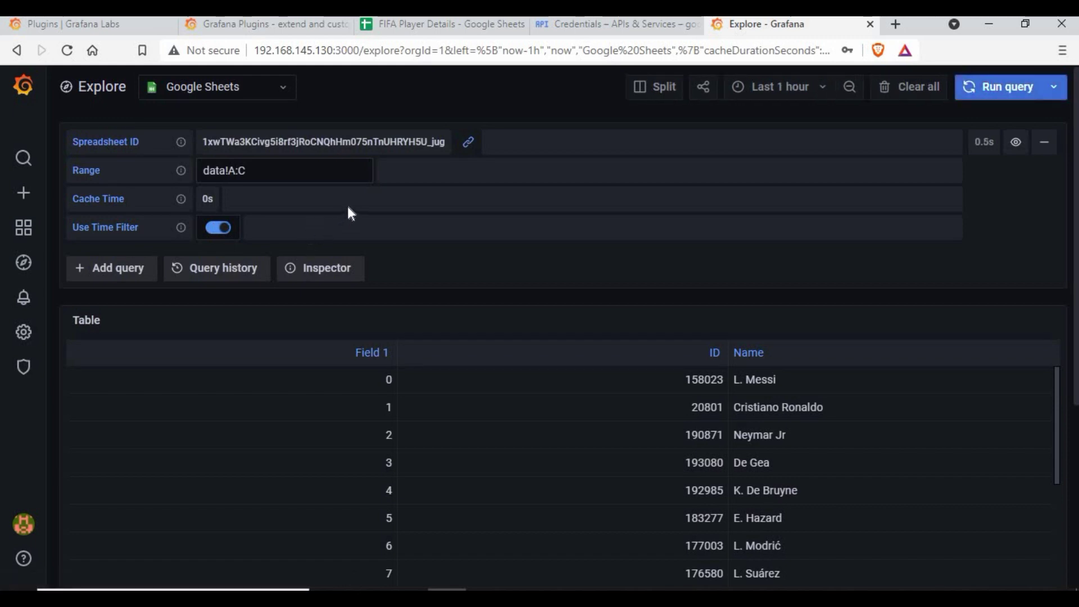
pyautogui.click(1002, 100)
# - Widen the query range to data!A:D to add the Age column
pyautogui.click(442, 23)
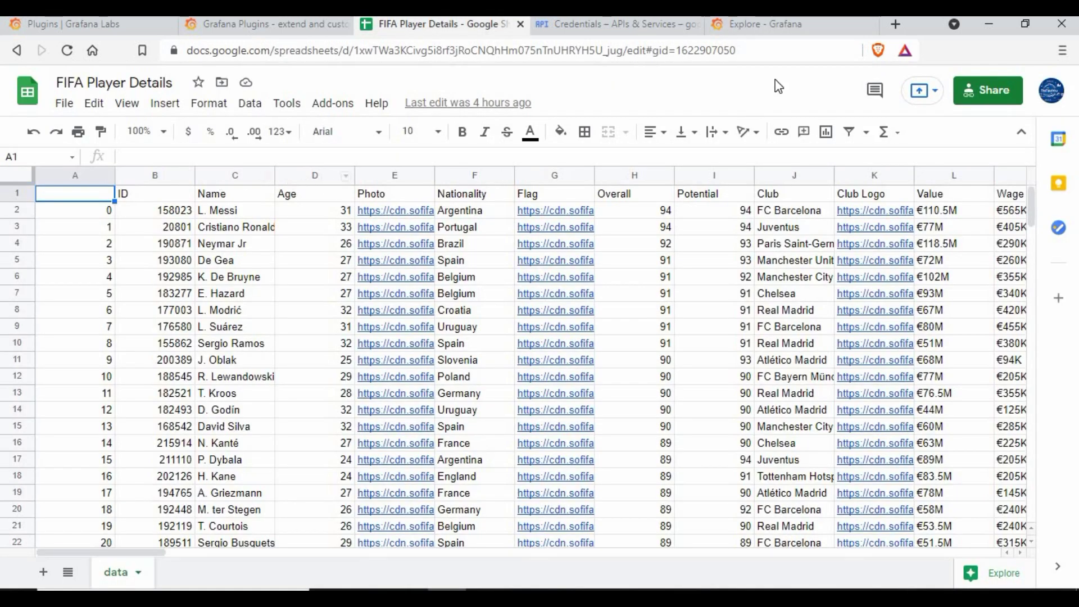
pyautogui.click(767, 24)
pyautogui.click(262, 177)
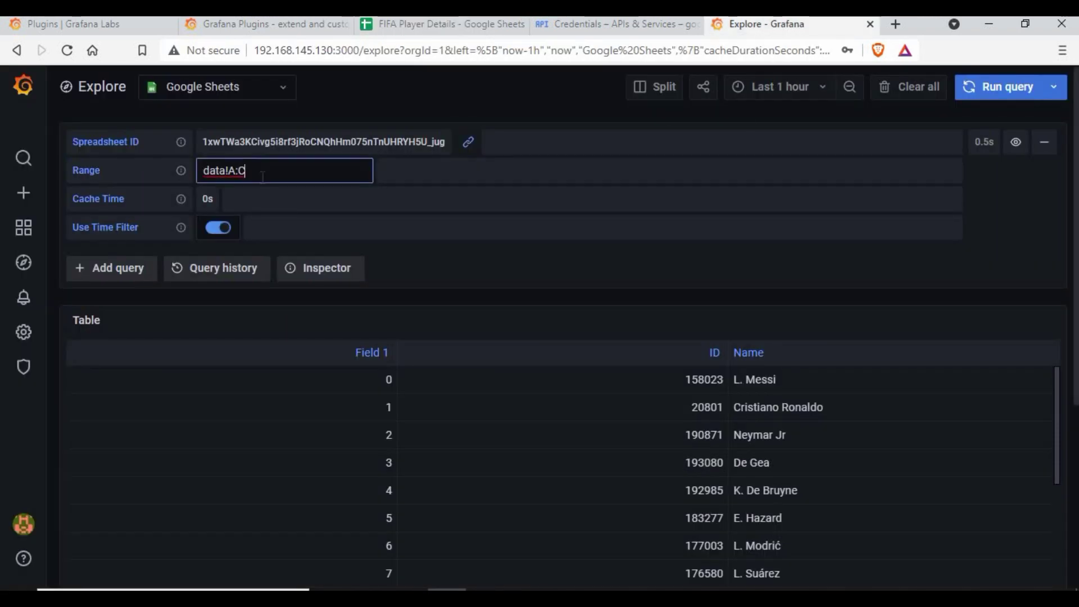
pyautogui.write('D')
pyautogui.click(1014, 92)
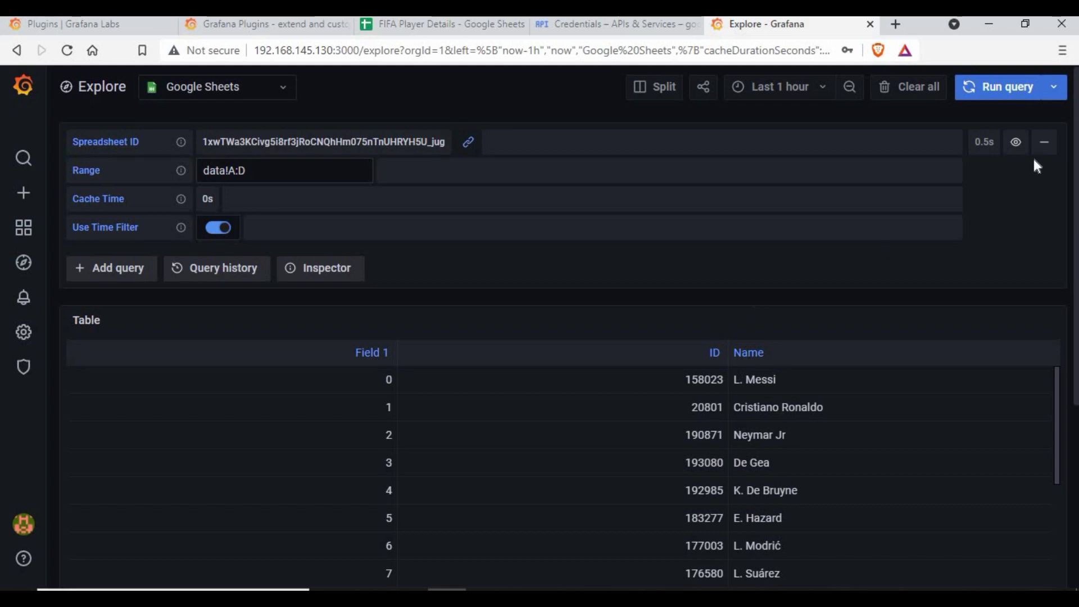
pyautogui.click(999, 100)
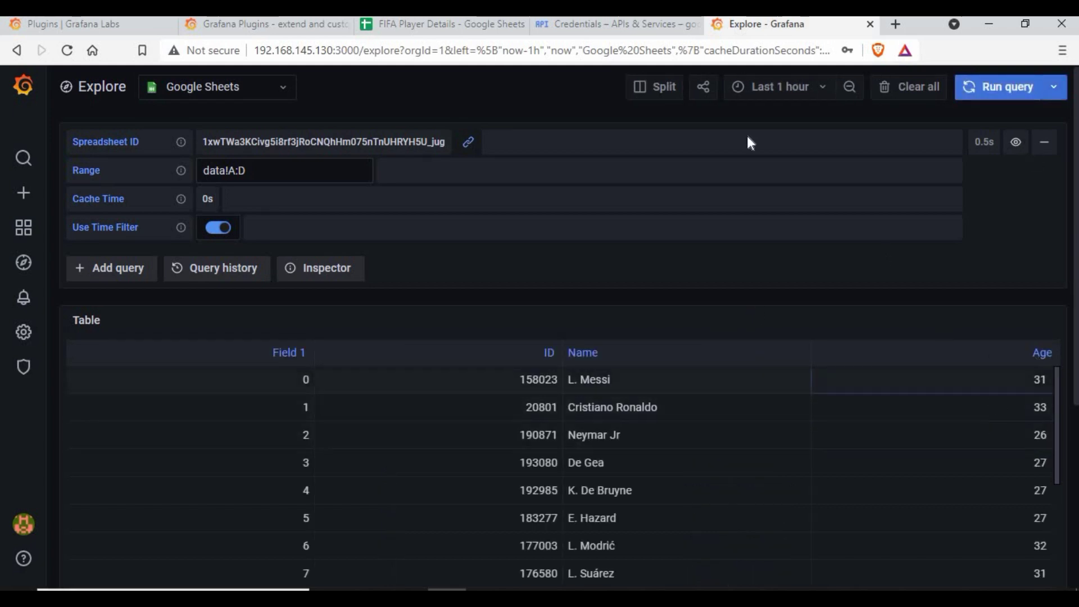
# - Widen the range to data!A:F for Photo and Nationality, then go Home with g h
pyautogui.click(438, 24)
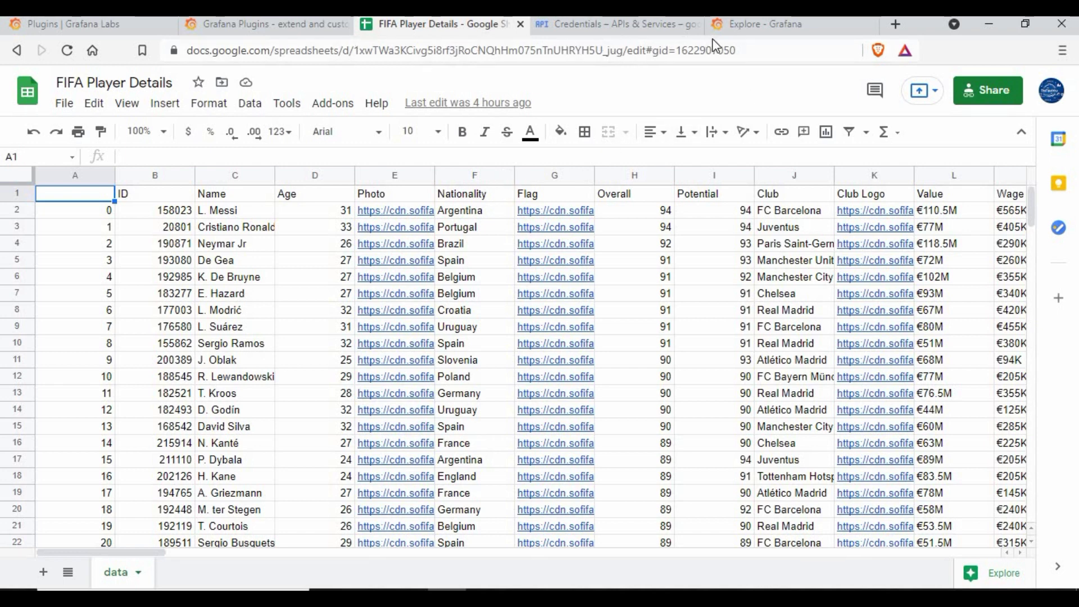
pyautogui.click(751, 29)
pyautogui.click(298, 170)
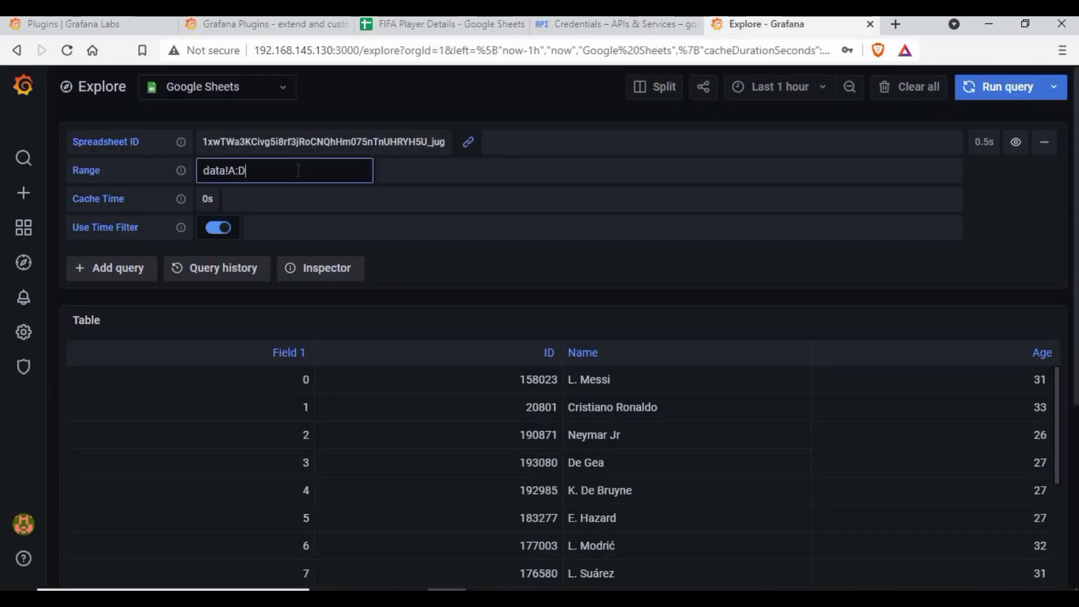
pyautogui.click(990, 96)
pyautogui.click(993, 95)
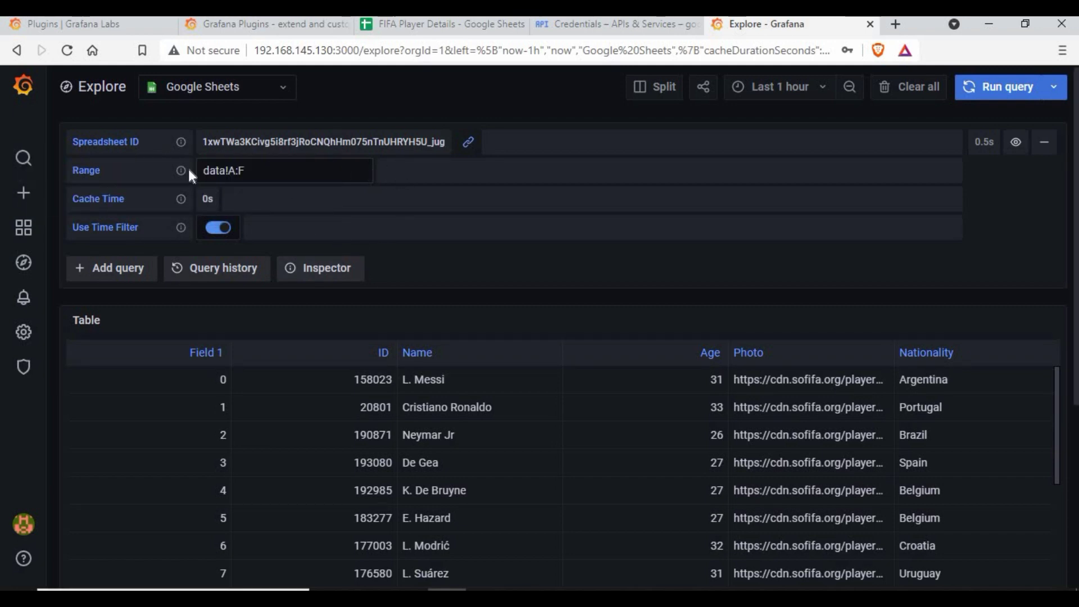
pyautogui.moveTo(197, 170); pyautogui.dragTo(447, 135)
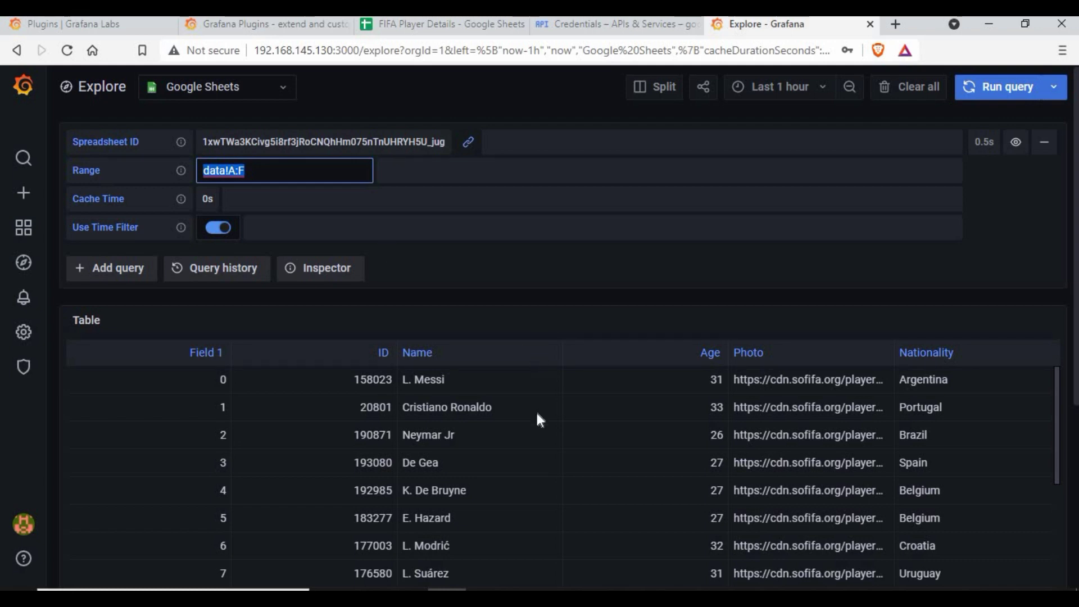
pyautogui.scroll(-1, 538, 419)
pyautogui.scroll(1, 541, 424)
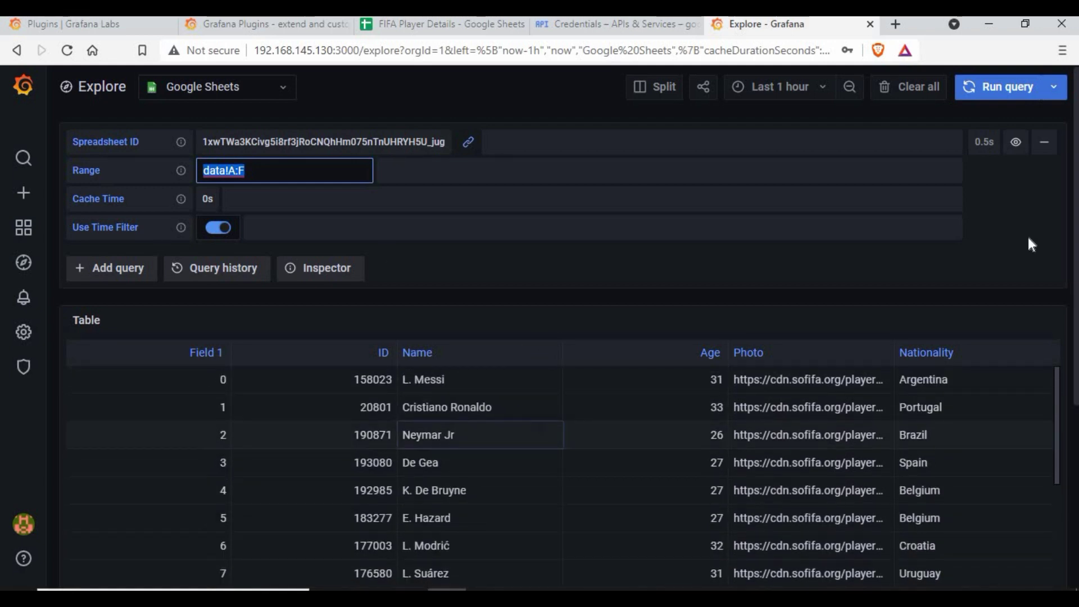
pyautogui.click(589, 307)
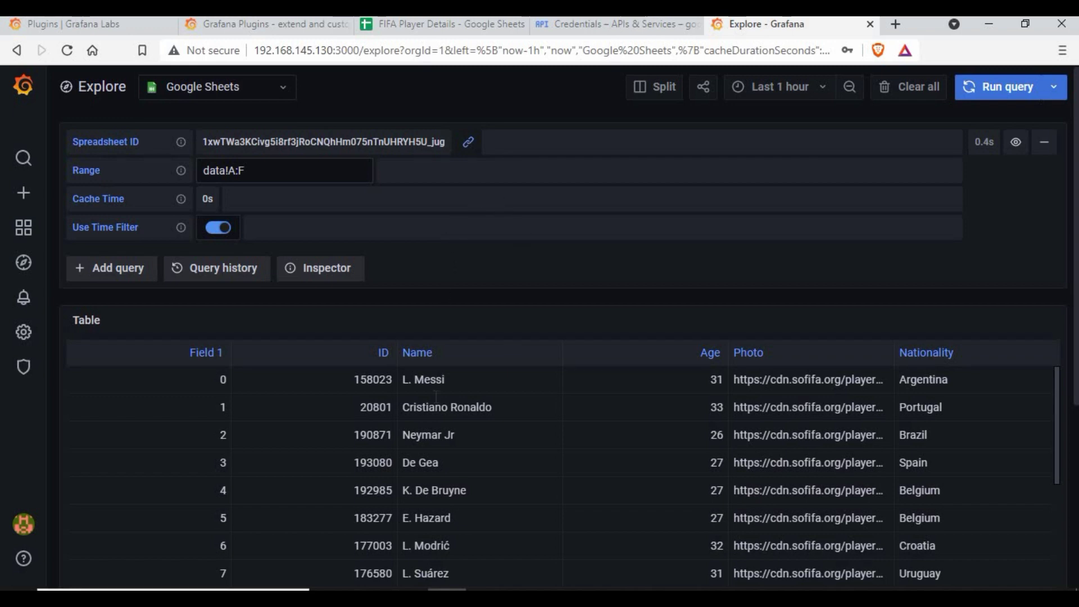
pyautogui.scroll(-8, 360, 420)
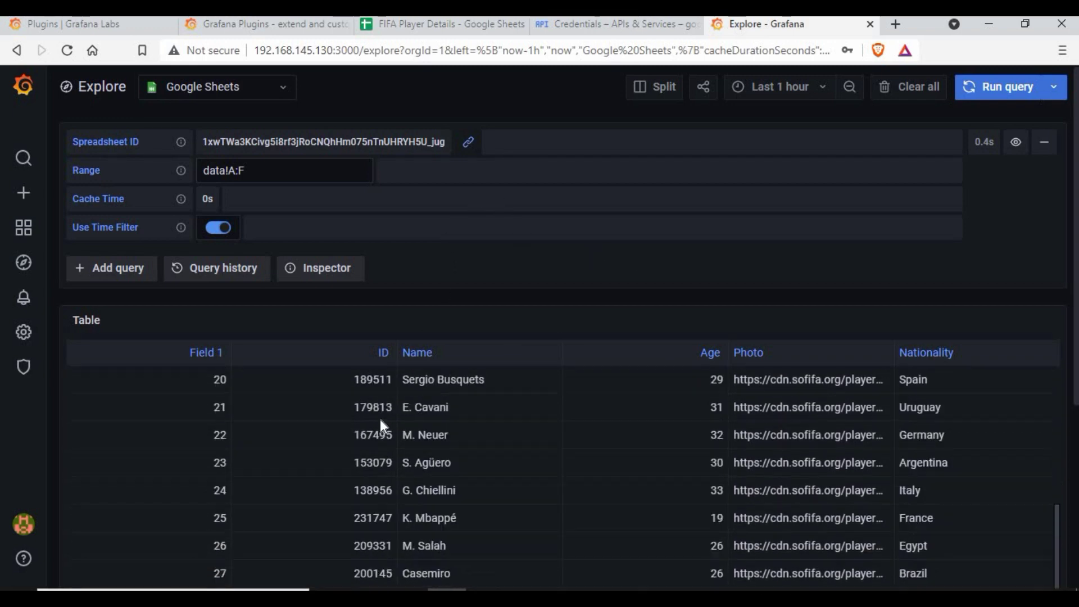
pyautogui.scroll(7, 382, 423)
pyautogui.press('g')
pyautogui.press('h')
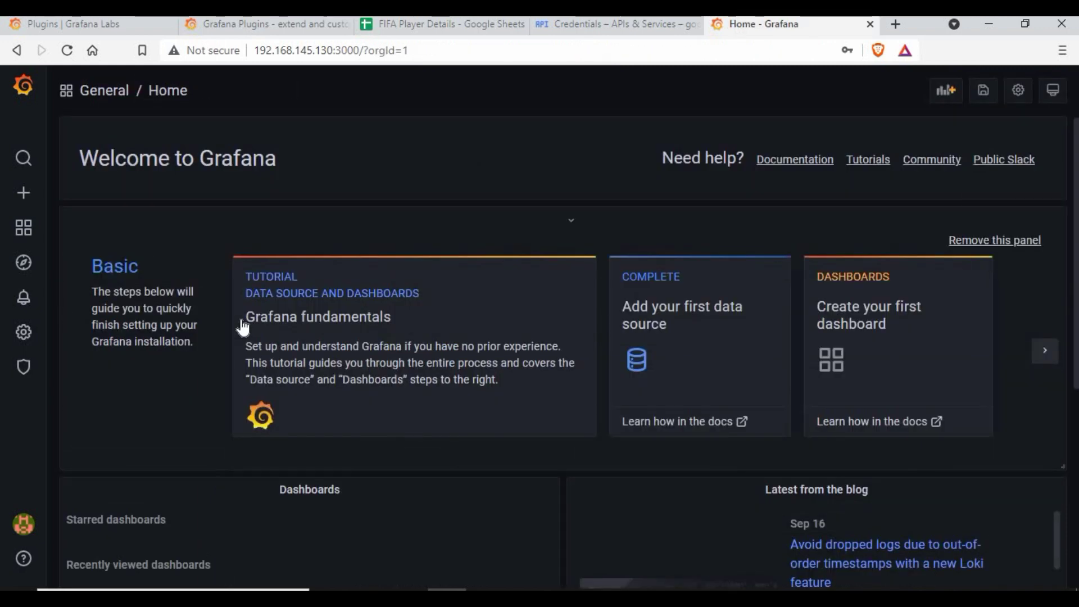
# - Create the first dashboard with an empty panel using the Google Sheets data source
pyautogui.click(864, 308)
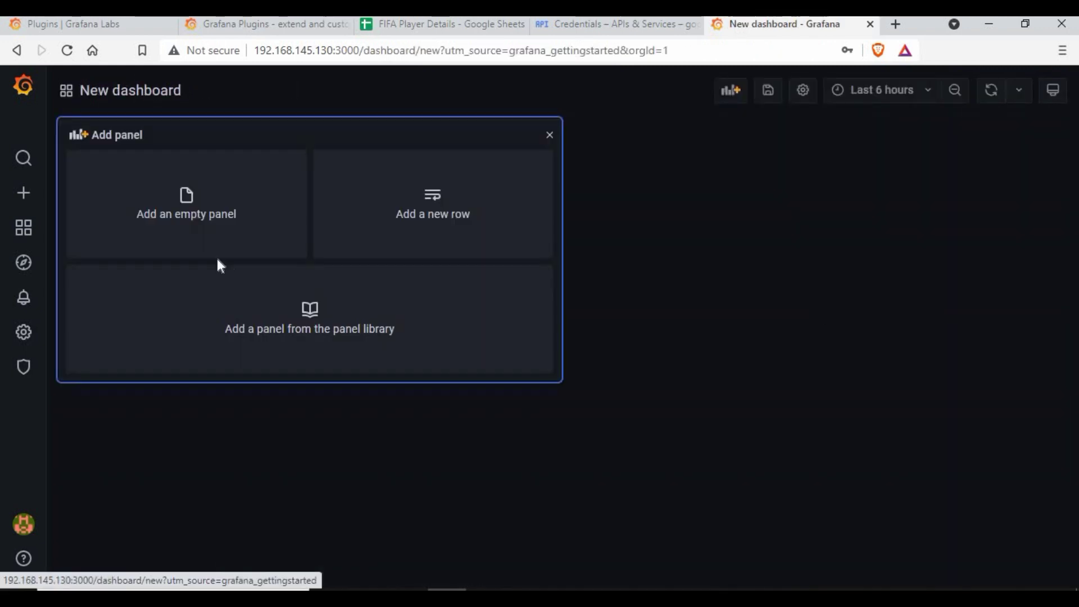
pyautogui.click(185, 200)
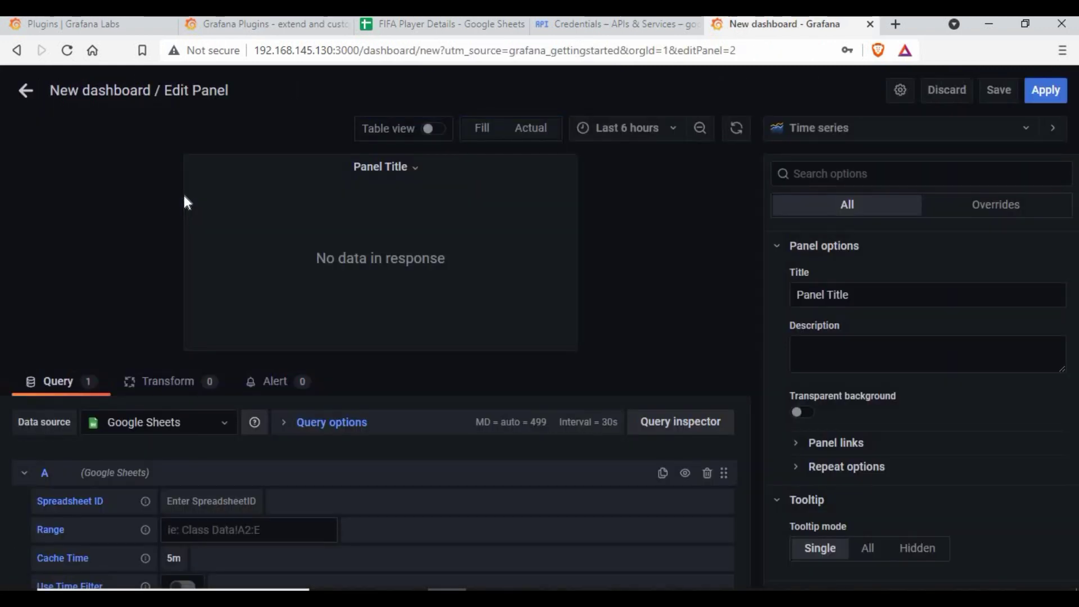
pyautogui.click(219, 415)
pyautogui.click(163, 446)
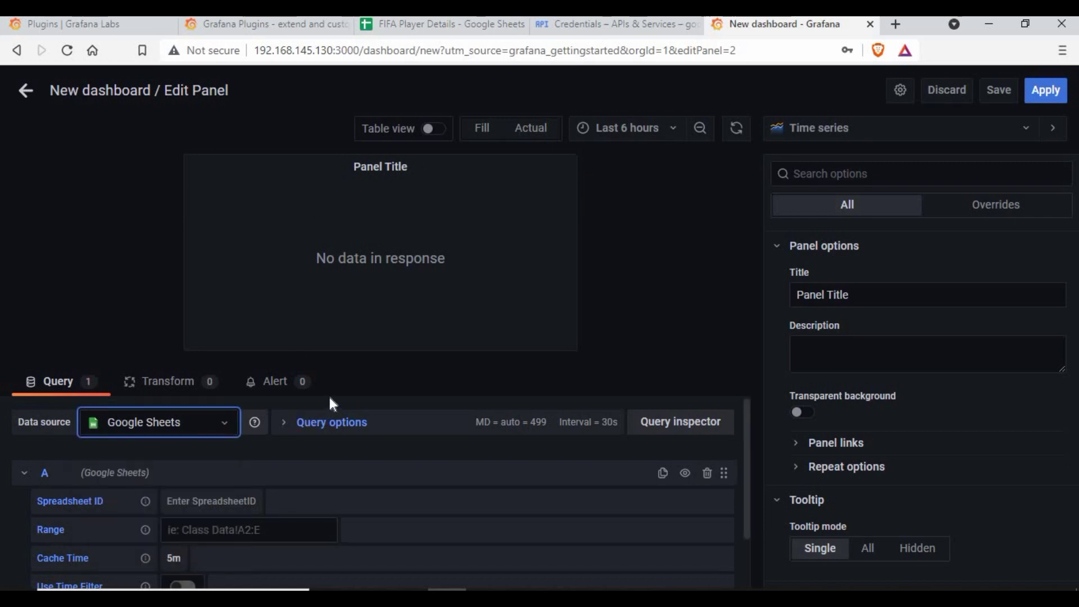
# - Paste the FIFA spreadsheet ID into the panel's query so Age, Overall and Potential load
pyautogui.click(200, 502)
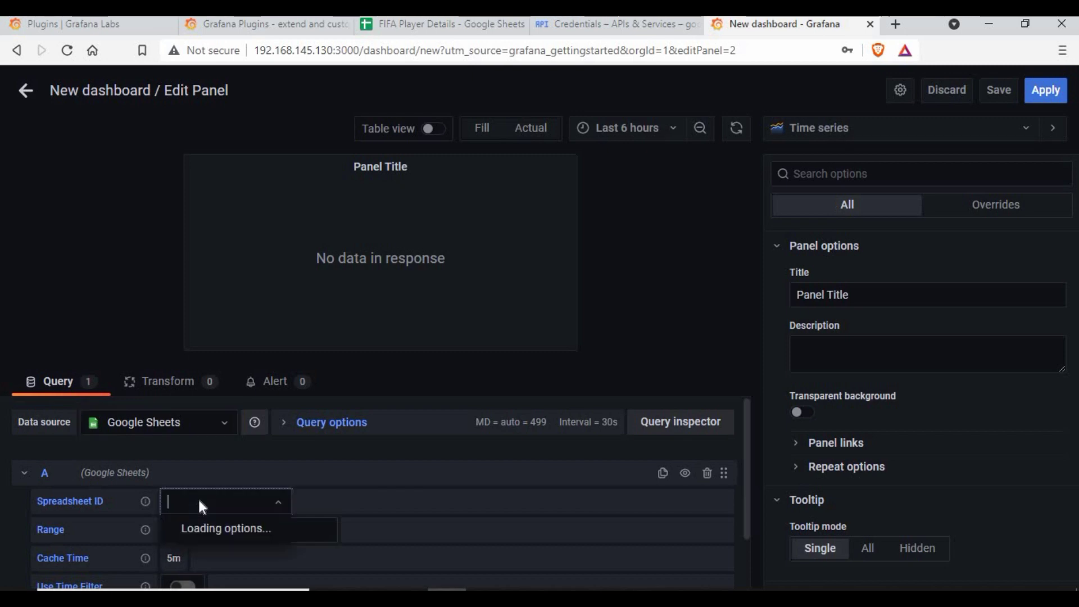
pyautogui.press('Return')
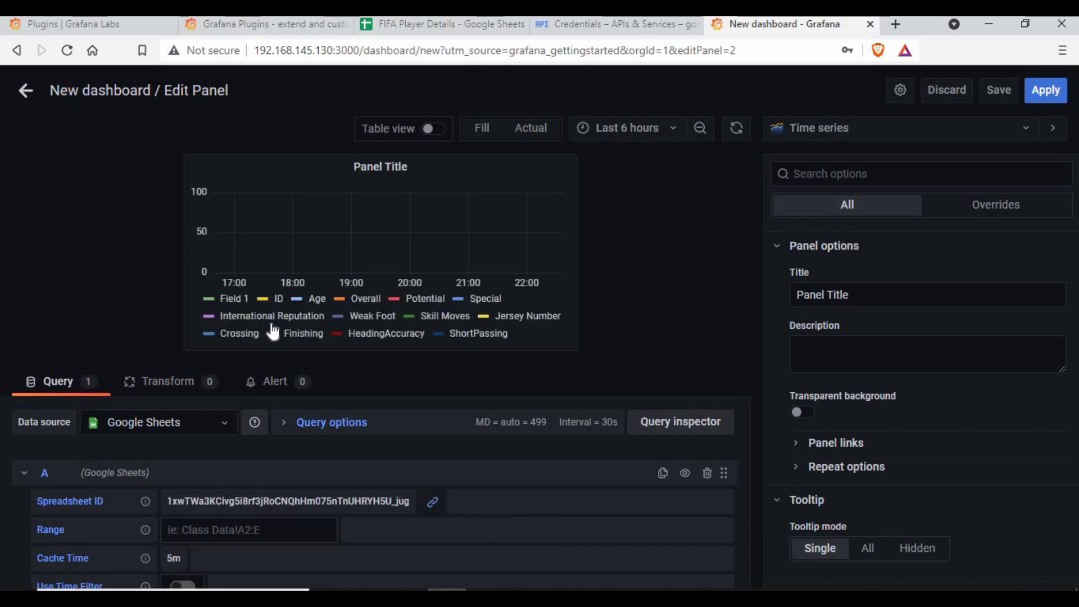
pyautogui.click(817, 128)
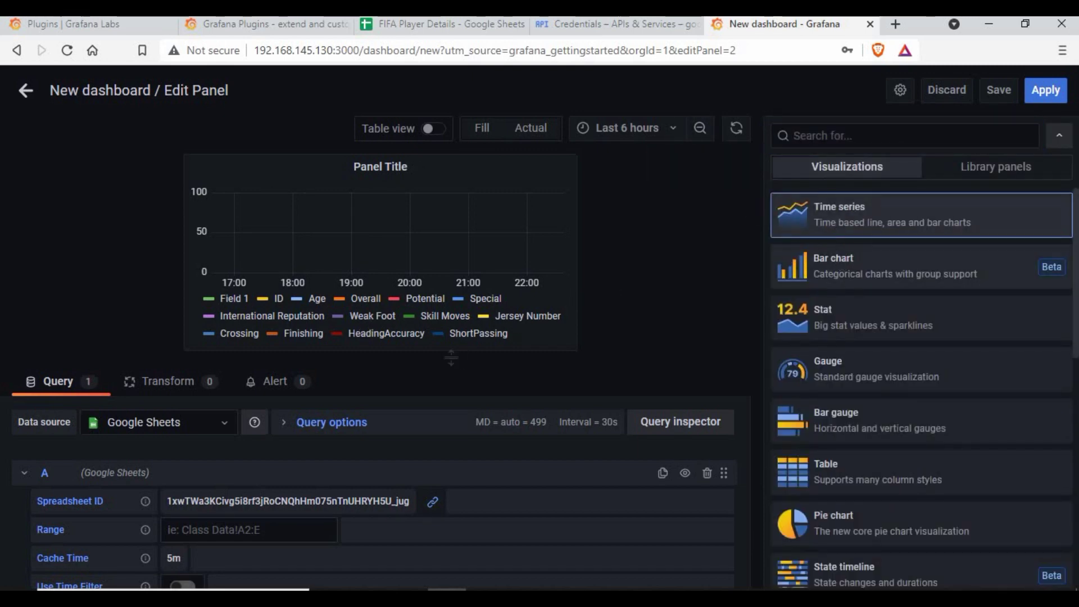
# - Try a Bar chart, then switch the panel to a Table visualization
pyautogui.click(898, 272)
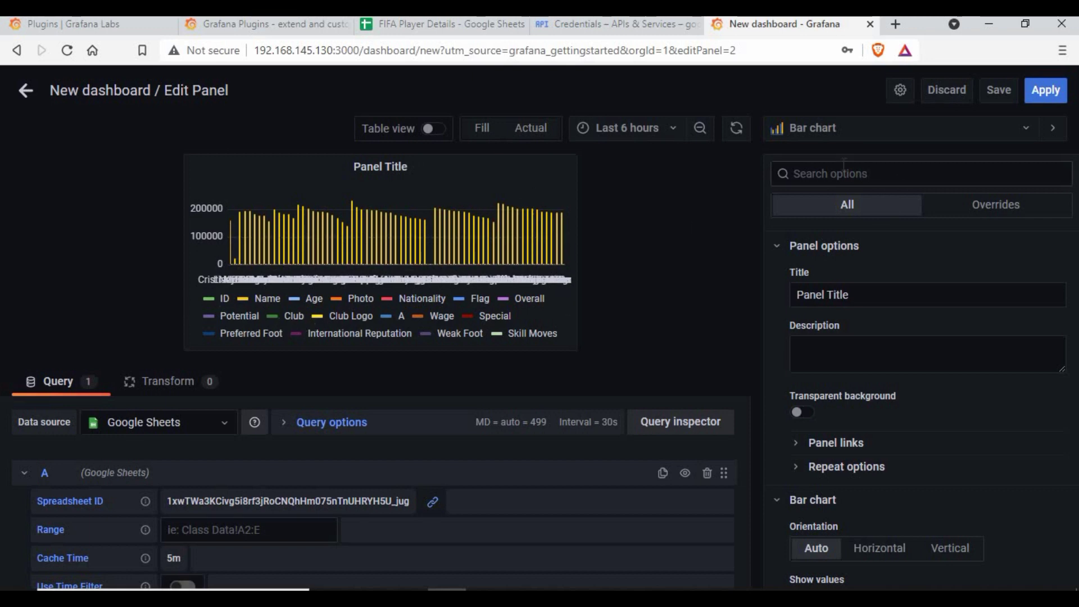
pyautogui.click(840, 134)
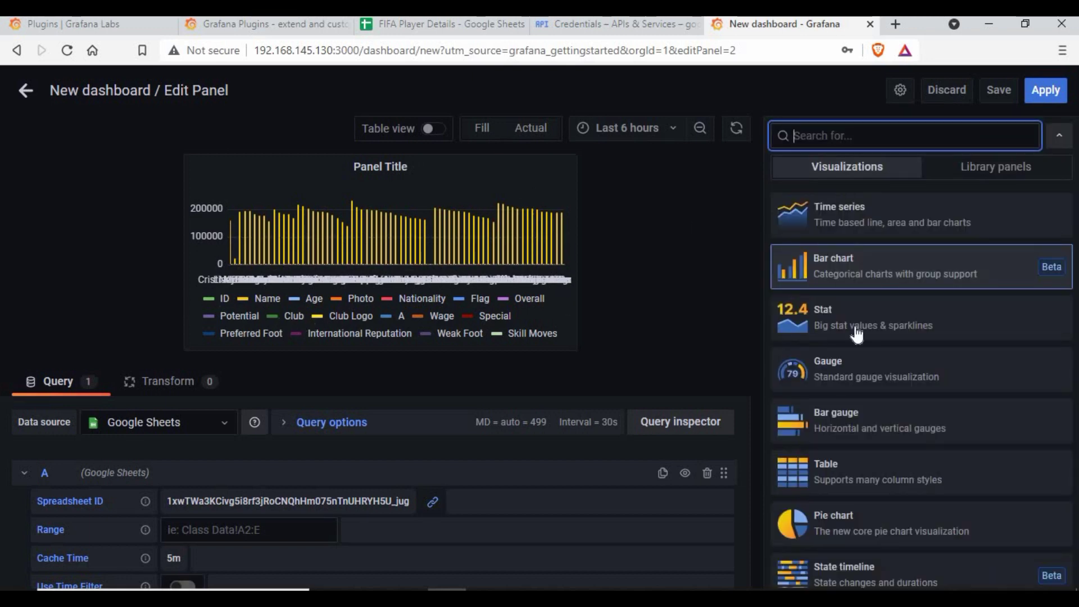
pyautogui.click(373, 262)
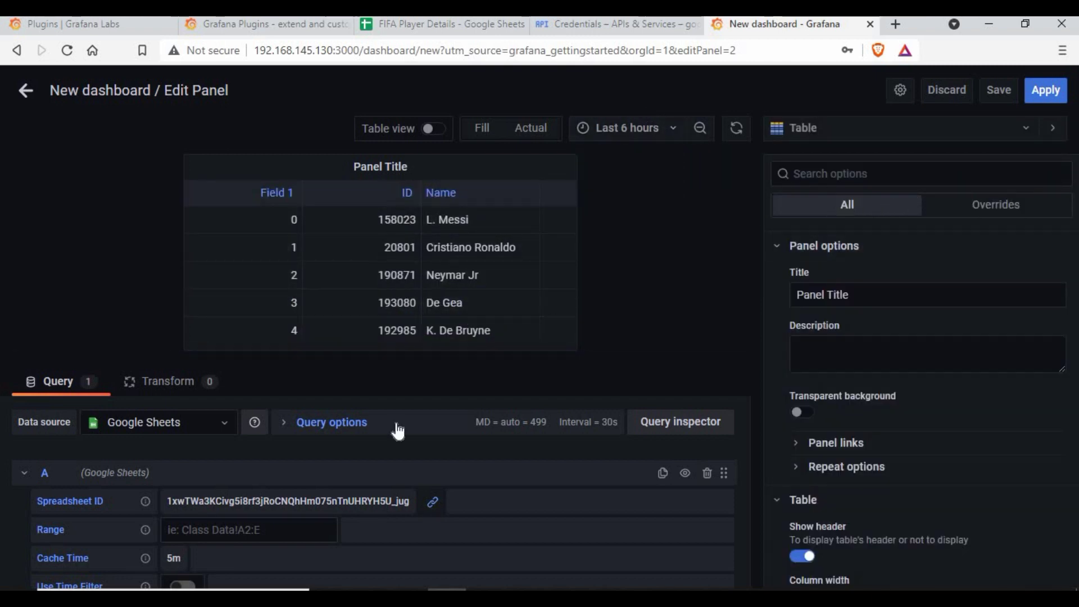
# - Set the query range to data!A:C and display the panel as a Stat
pyautogui.click(314, 529)
pyautogui.write('data!A:C')
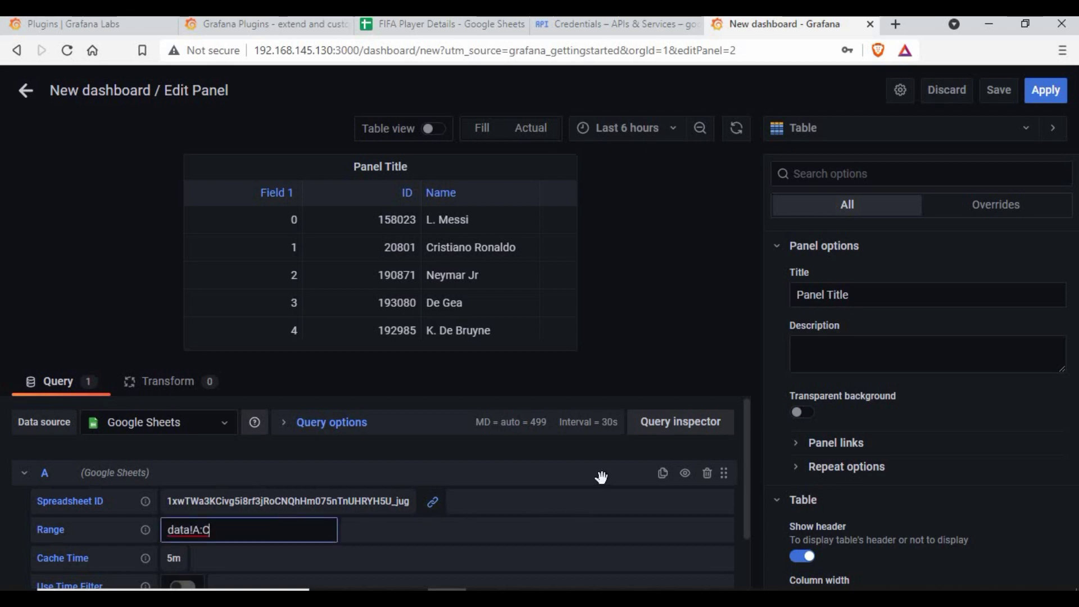
pyautogui.click(599, 456)
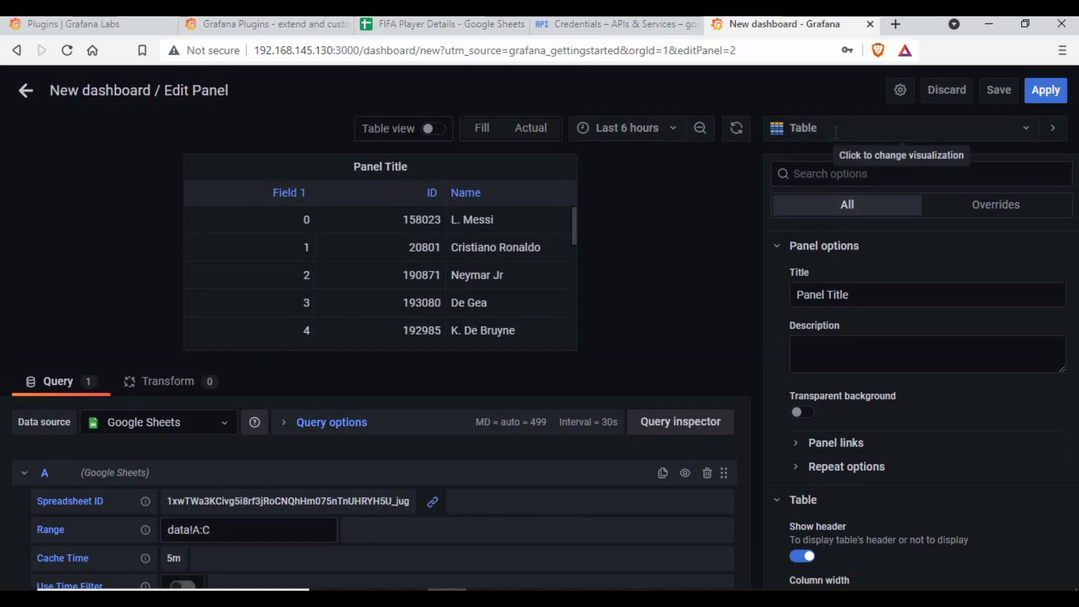
pyautogui.click(818, 148)
pyautogui.click(839, 312)
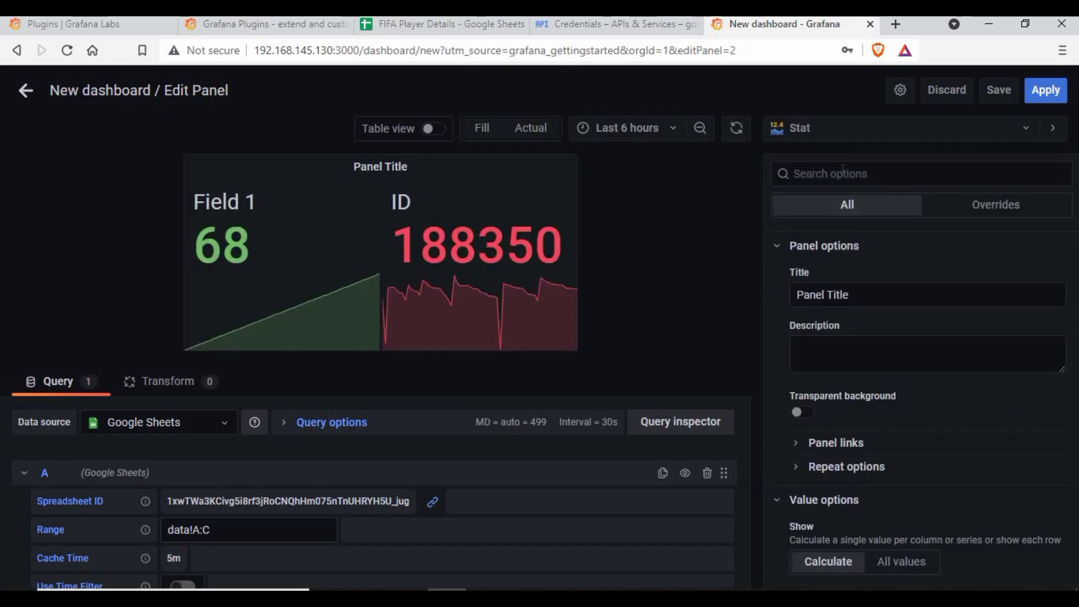
pyautogui.click(800, 128)
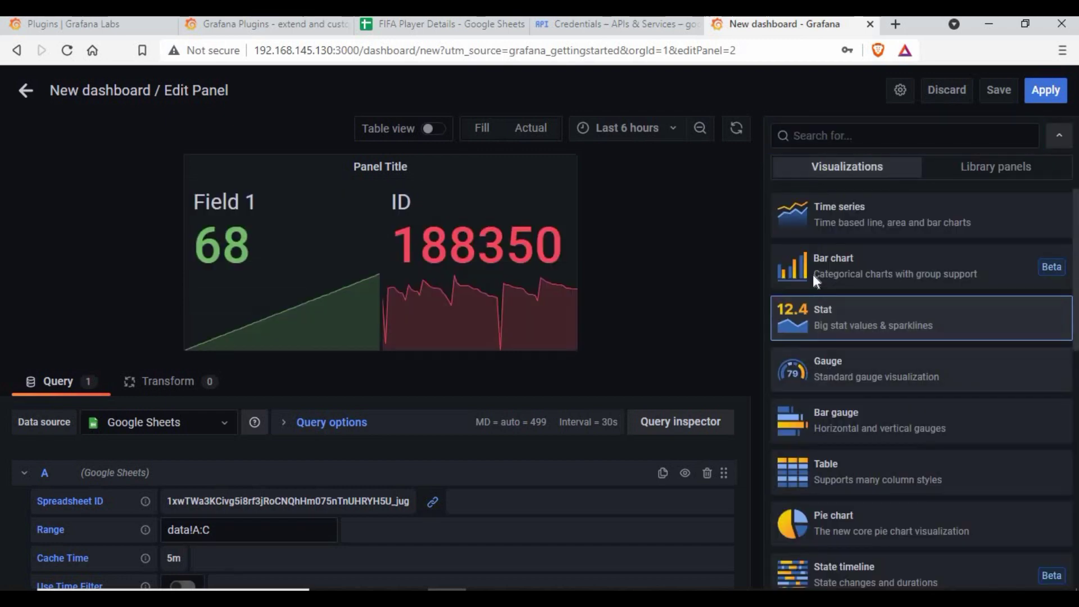
pyautogui.click(824, 371)
pyautogui.click(835, 137)
pyautogui.scroll(-3, 860, 378)
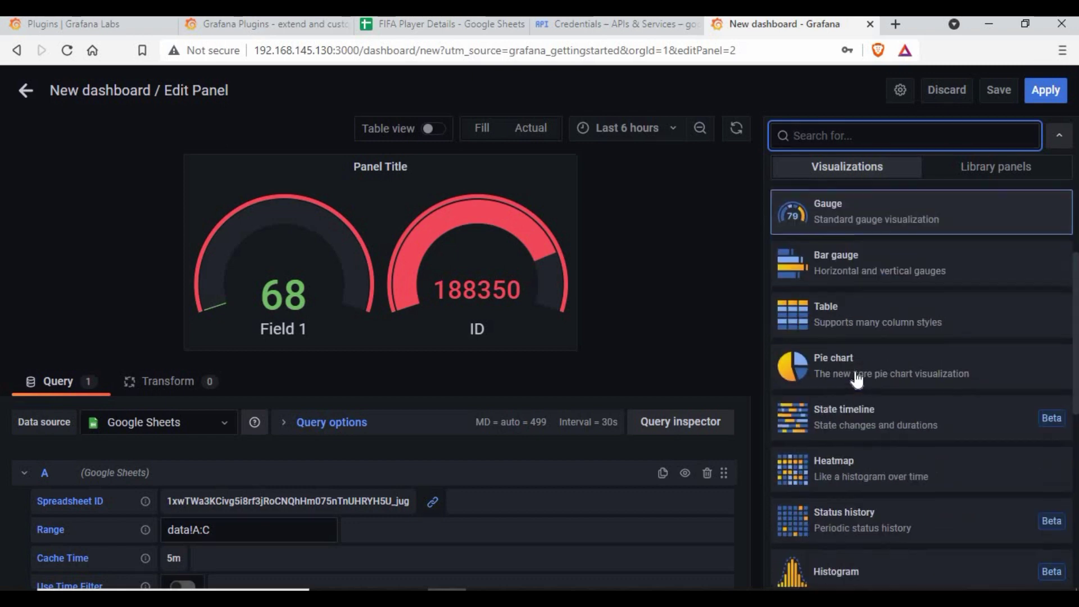
pyautogui.click(845, 374)
pyautogui.click(831, 137)
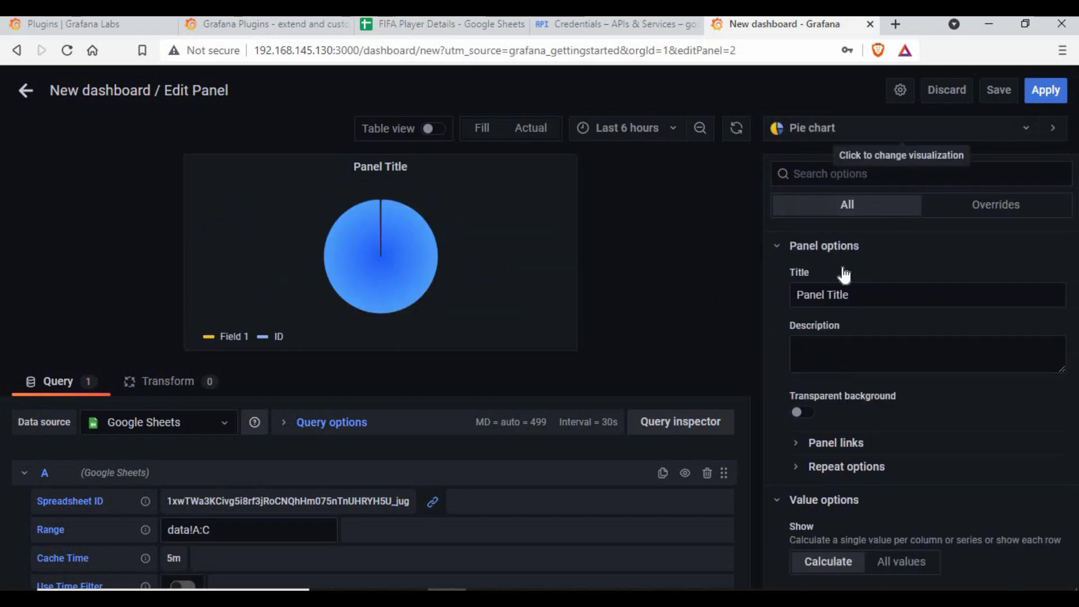
pyautogui.scroll(-5, 842, 432)
pyautogui.click(848, 337)
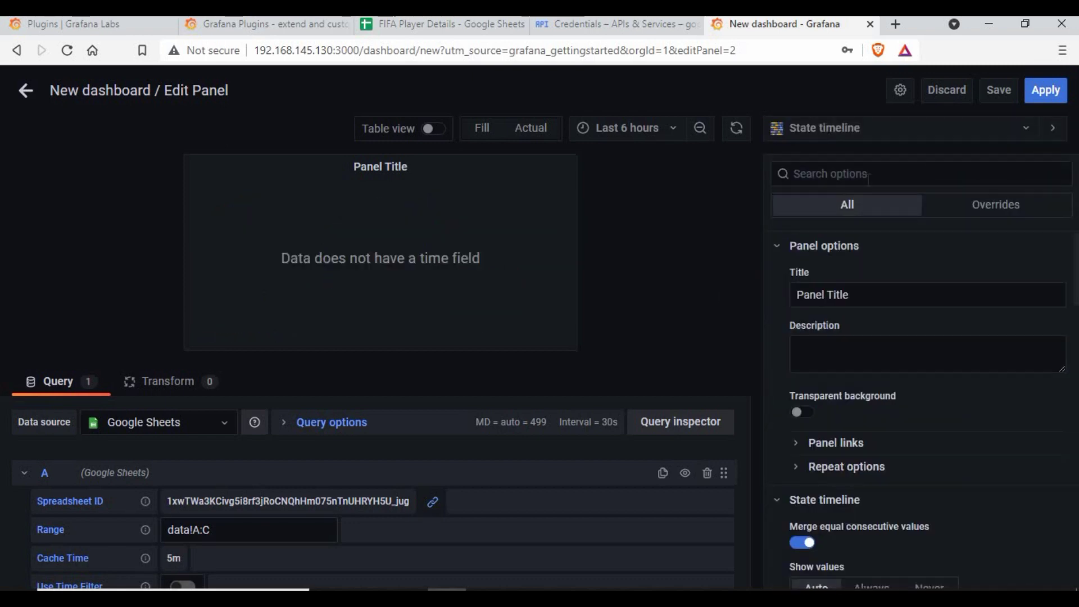
pyautogui.click(834, 137)
pyautogui.scroll(-3, 832, 427)
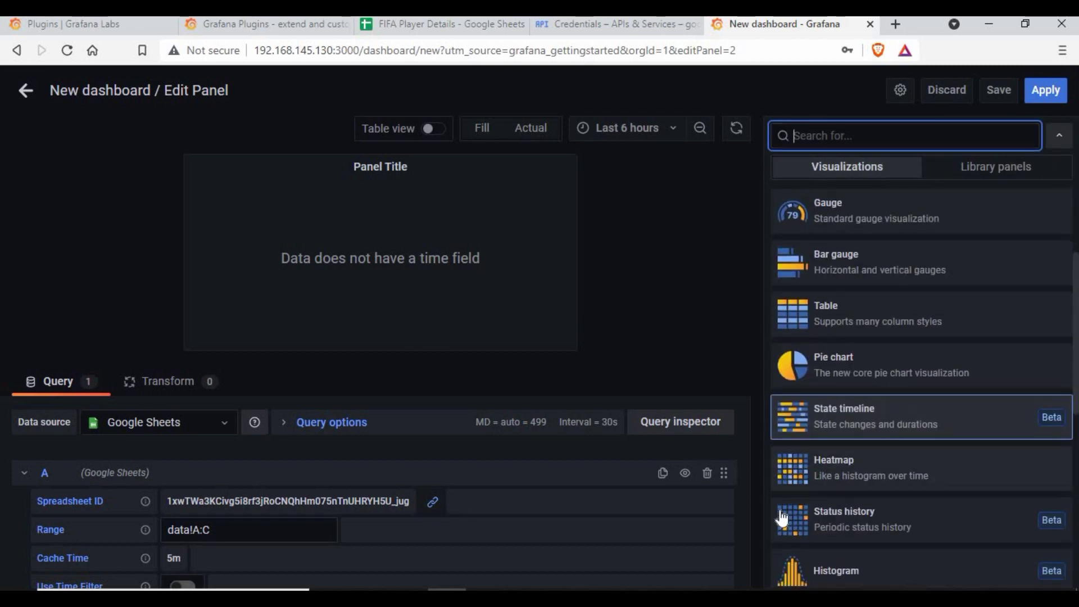
pyautogui.click(836, 472)
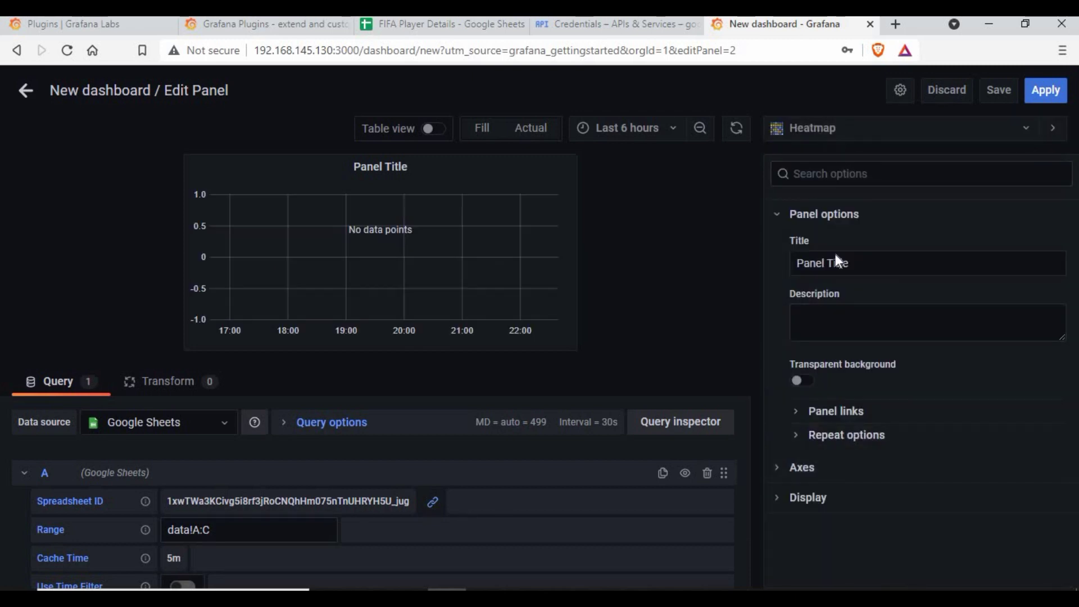
pyautogui.click(836, 134)
pyautogui.click(840, 266)
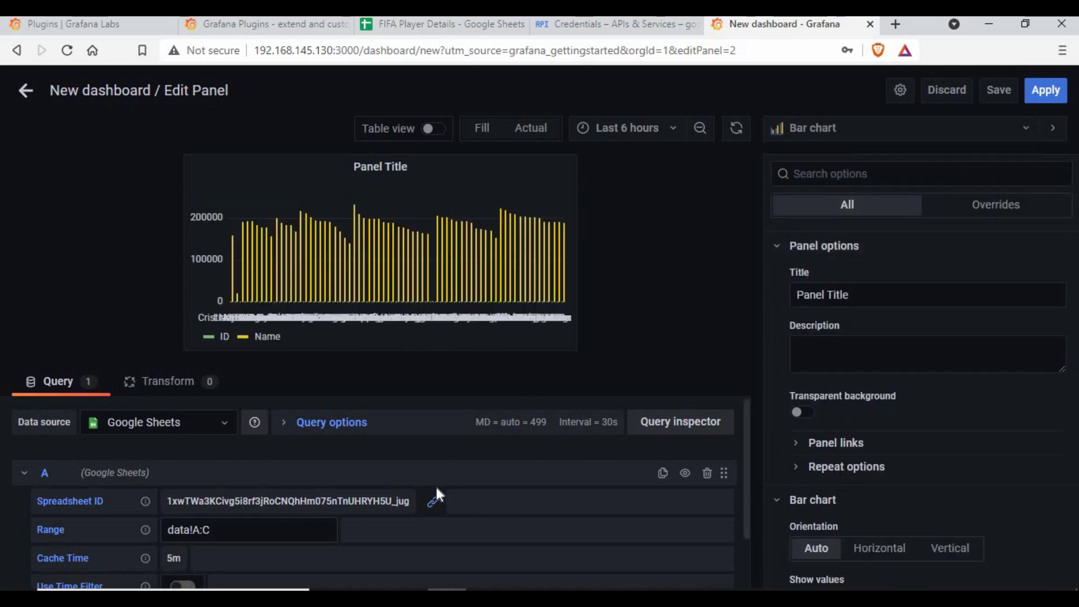
pyautogui.click(836, 128)
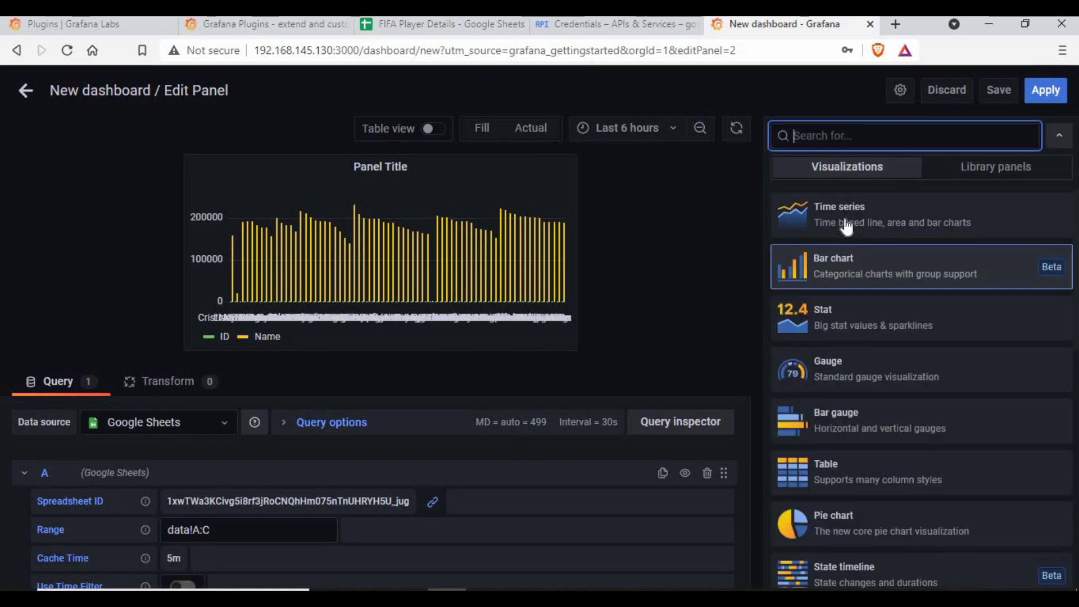
pyautogui.click(843, 211)
pyautogui.click(836, 128)
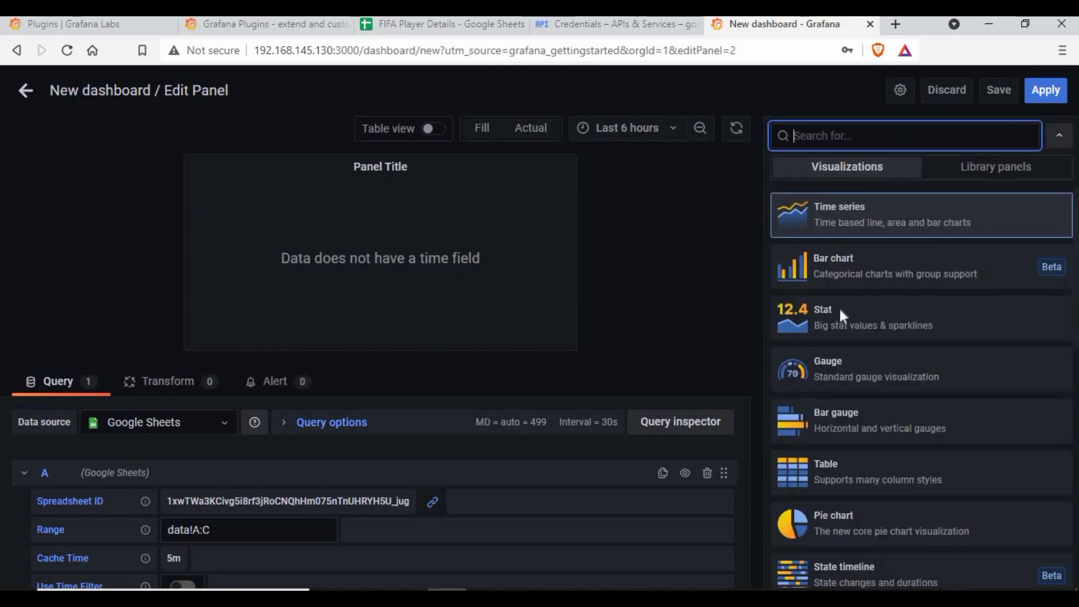
pyautogui.click(839, 309)
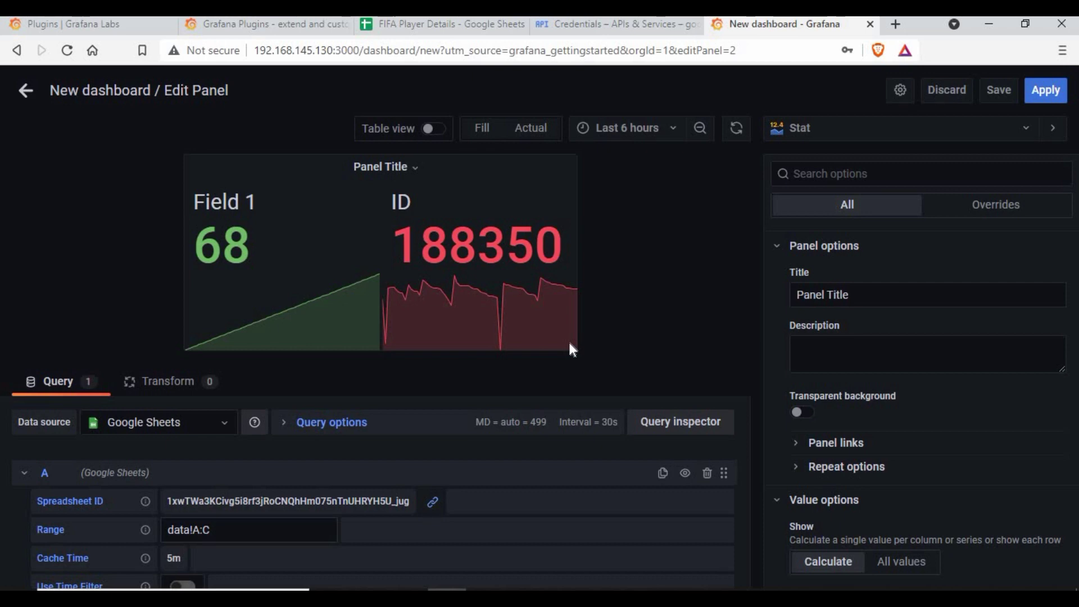
# - Turn on Use Time Filter, apply the Stat panel, and add a new empty panel
pyautogui.scroll(-2, 416, 457)
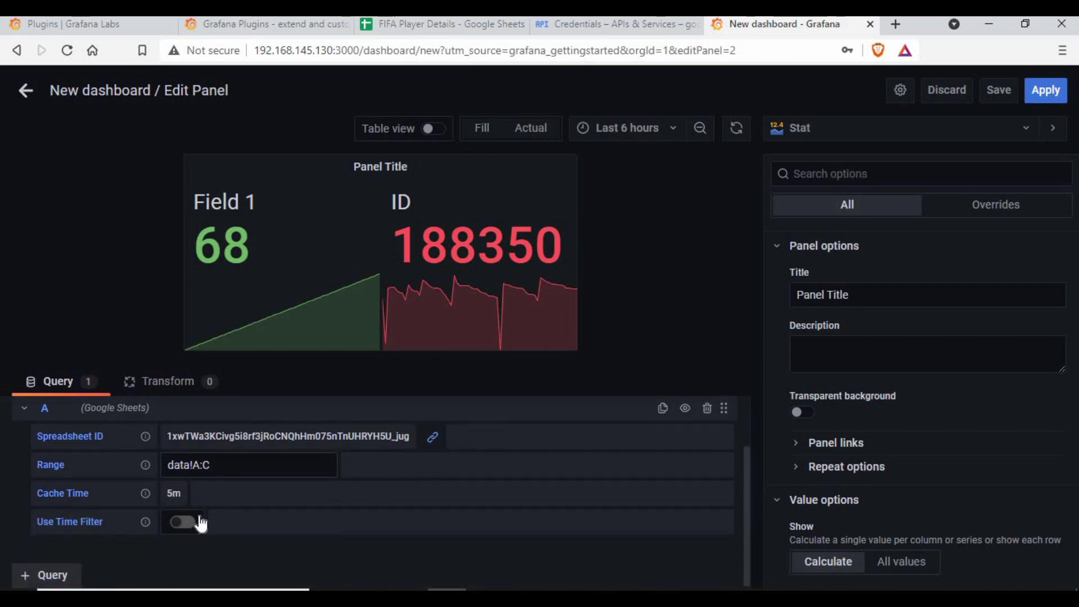
pyautogui.click(183, 521)
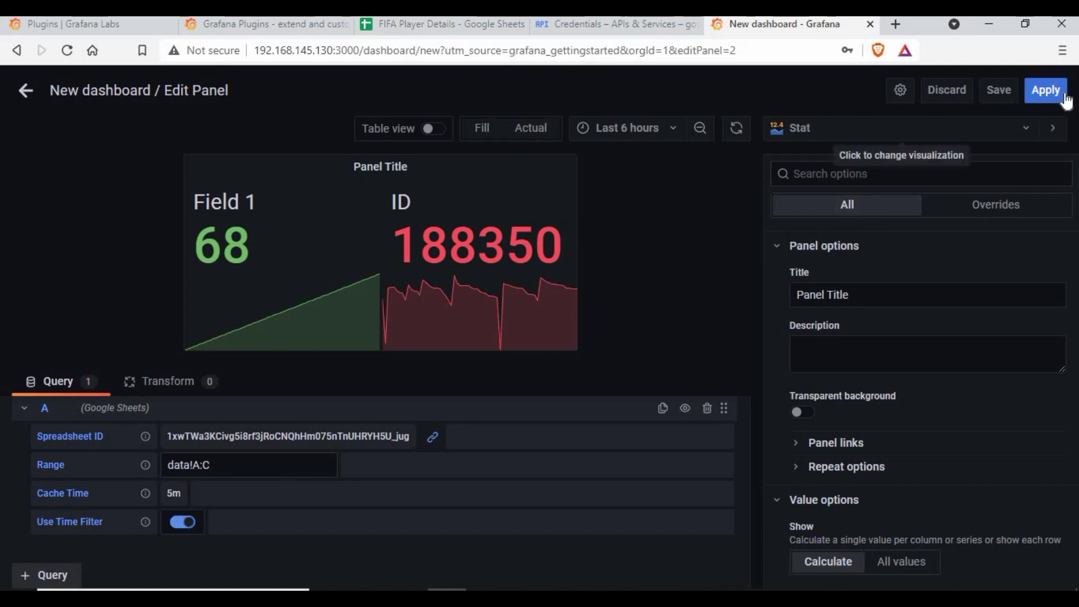
pyautogui.click(1046, 91)
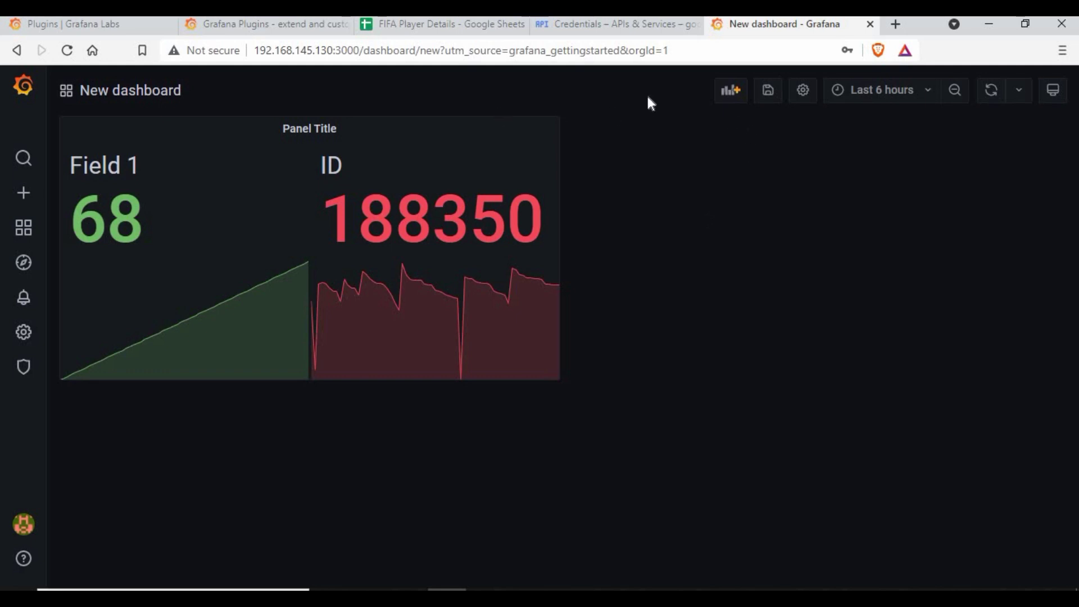
pyautogui.click(727, 92)
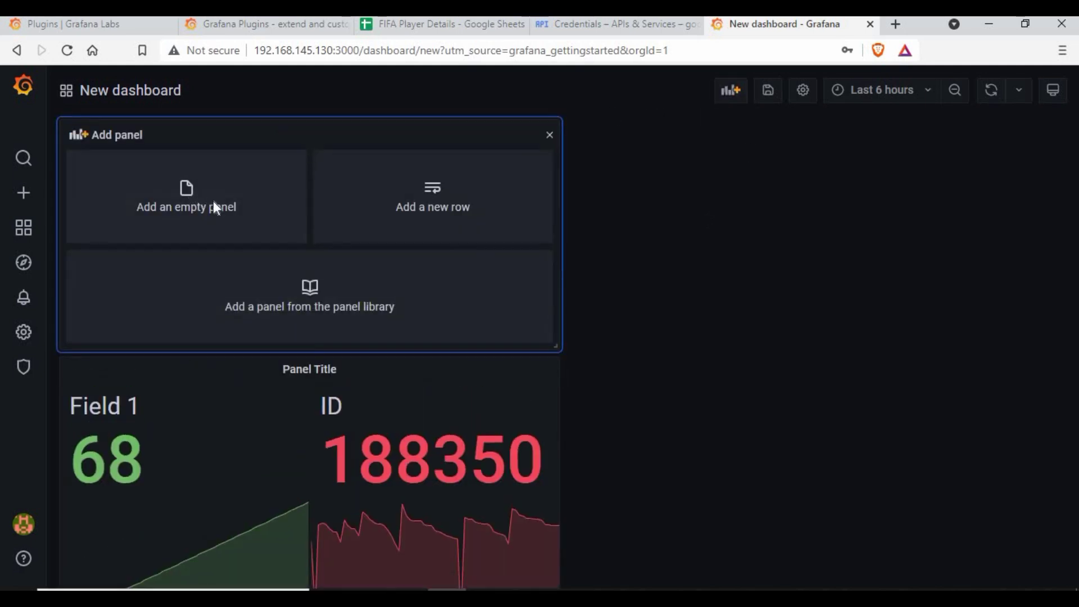
pyautogui.click(213, 203)
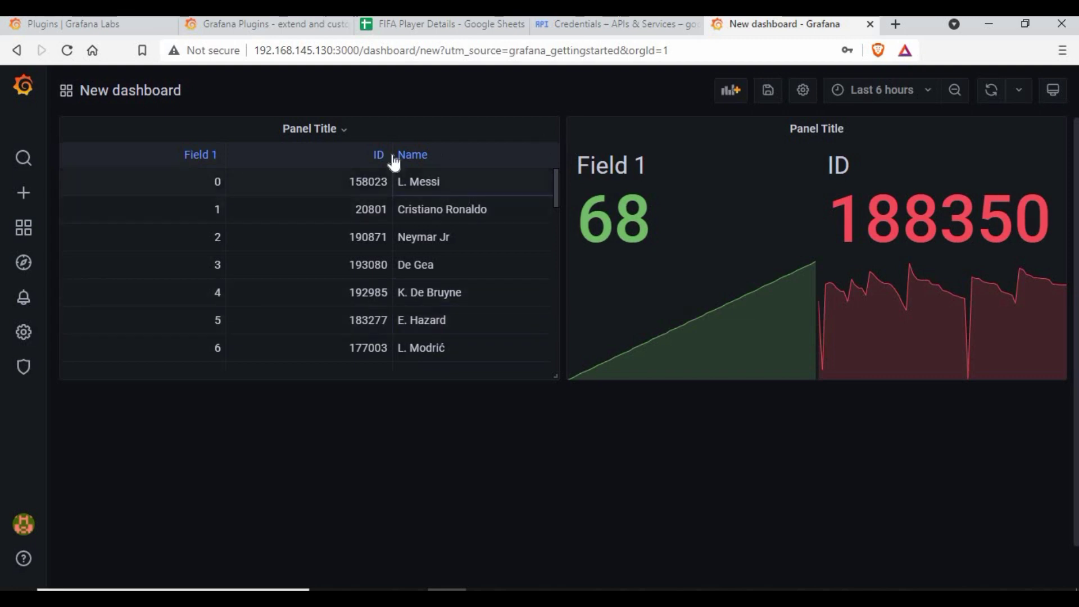
pyautogui.click(336, 132)
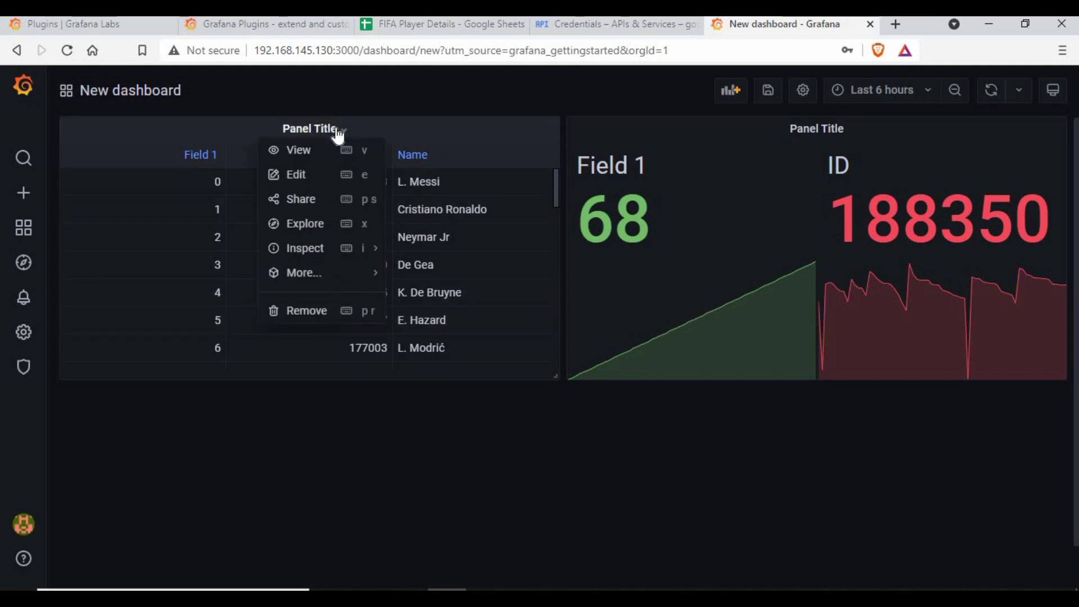
pyautogui.click(312, 176)
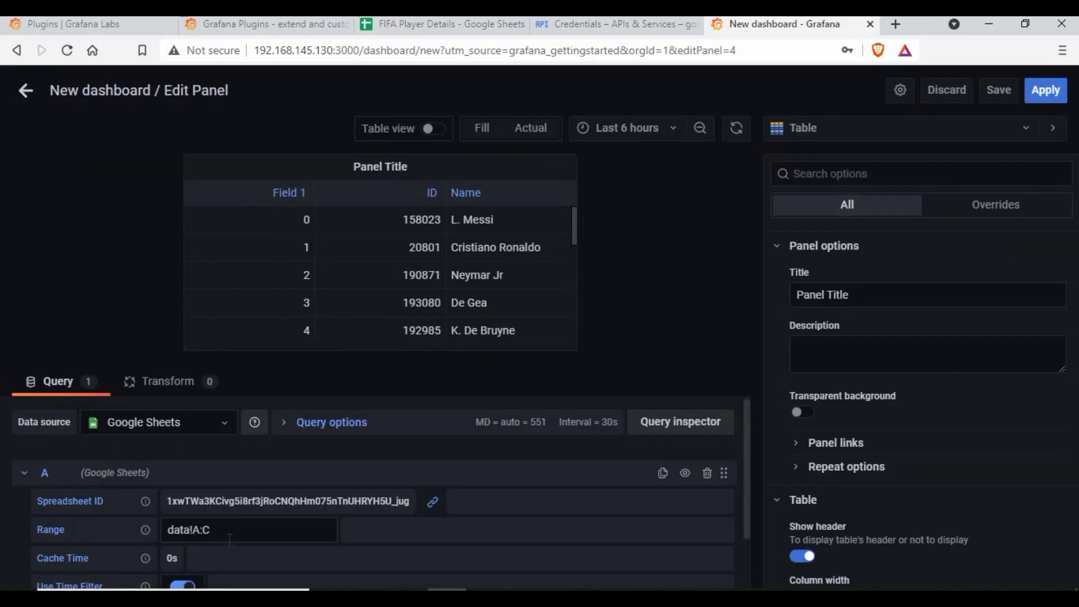
pyautogui.tripleClick(226, 533)
pyautogui.click(226, 534)
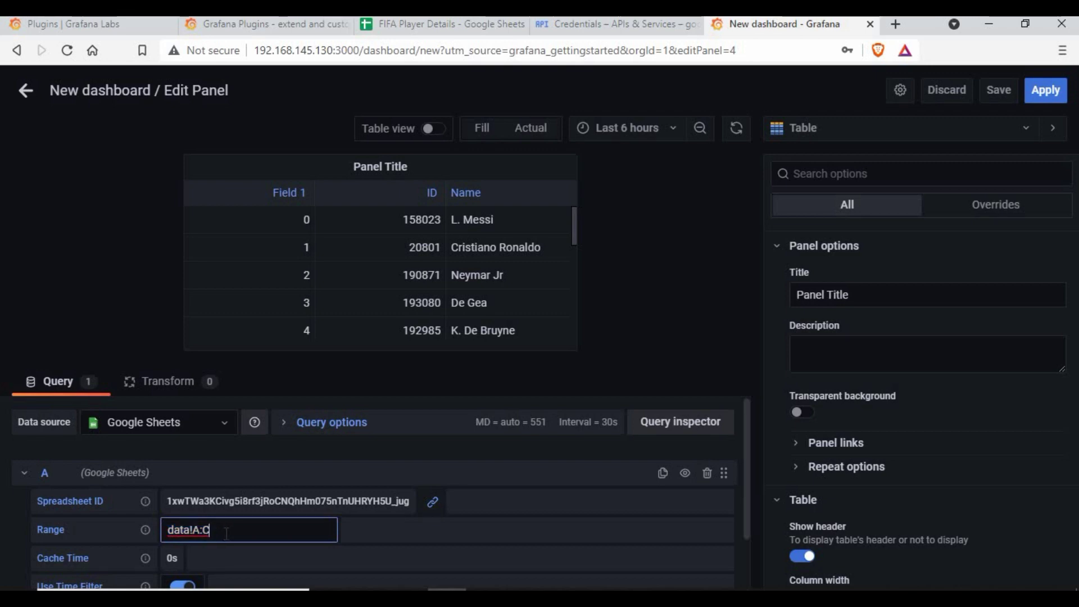
pyautogui.doubleClick(163, 531)
pyautogui.click(441, 24)
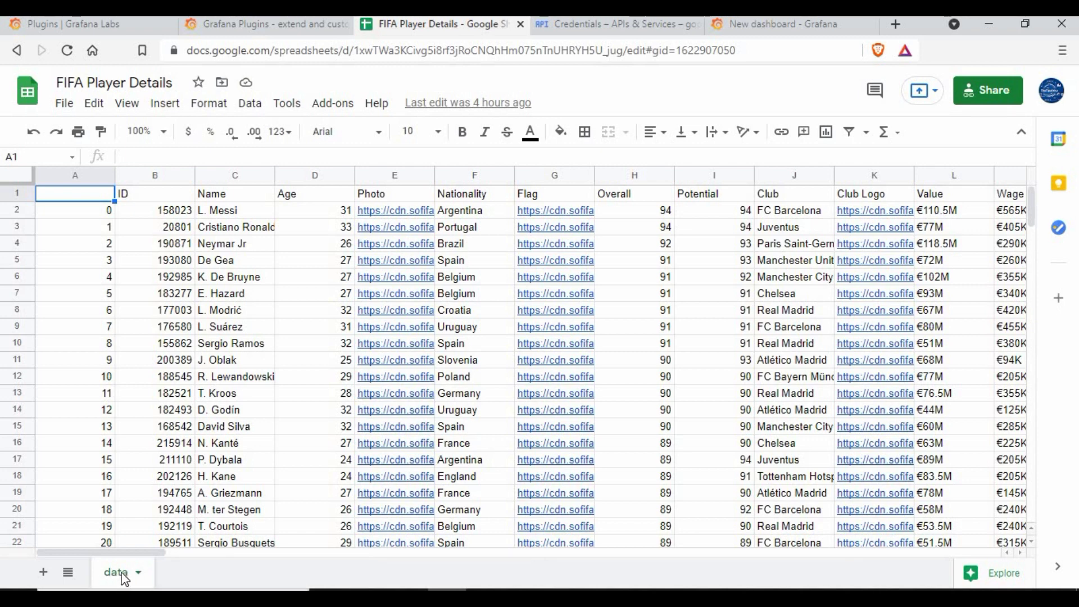
pyautogui.click(760, 29)
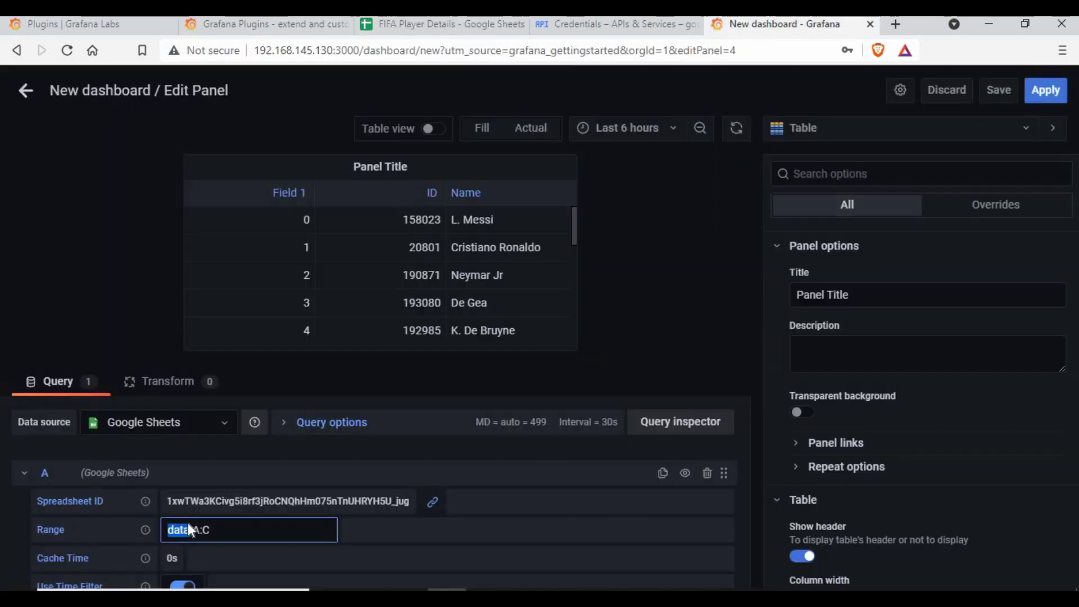
pyautogui.click(246, 535)
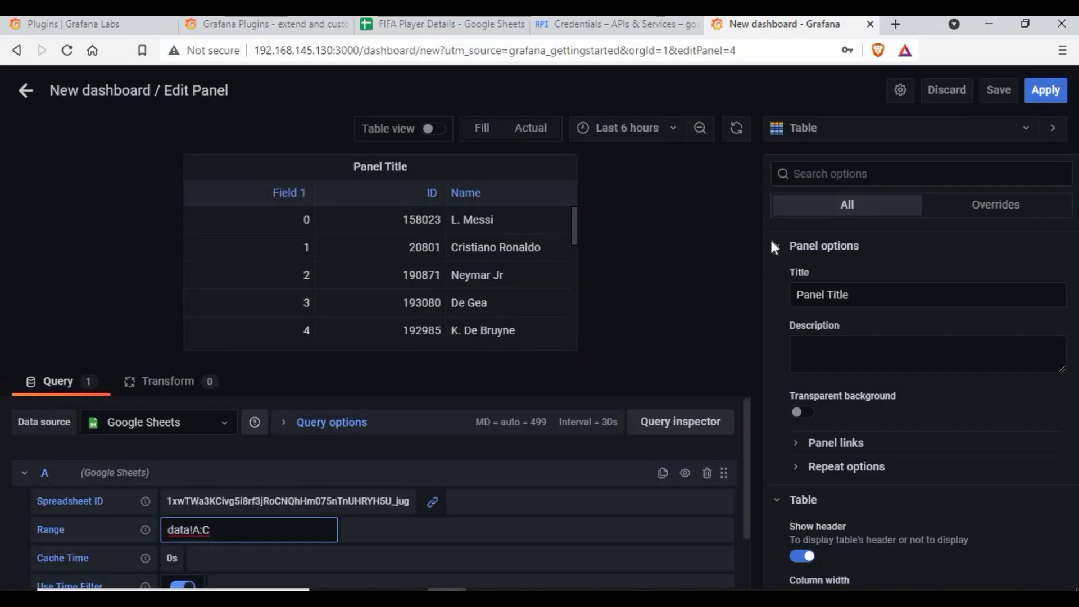
pyautogui.click(589, 288)
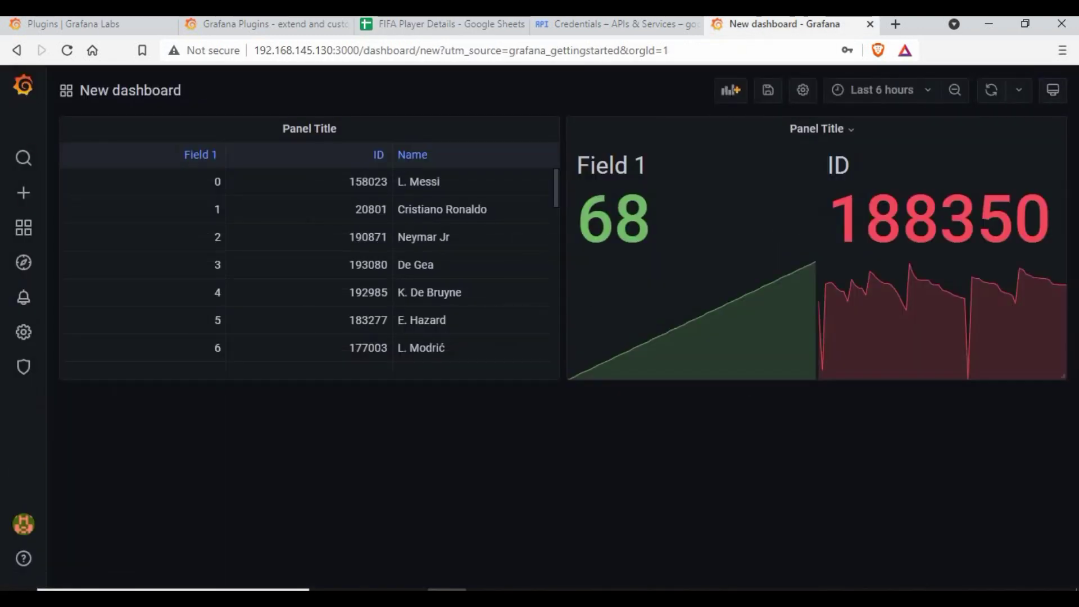